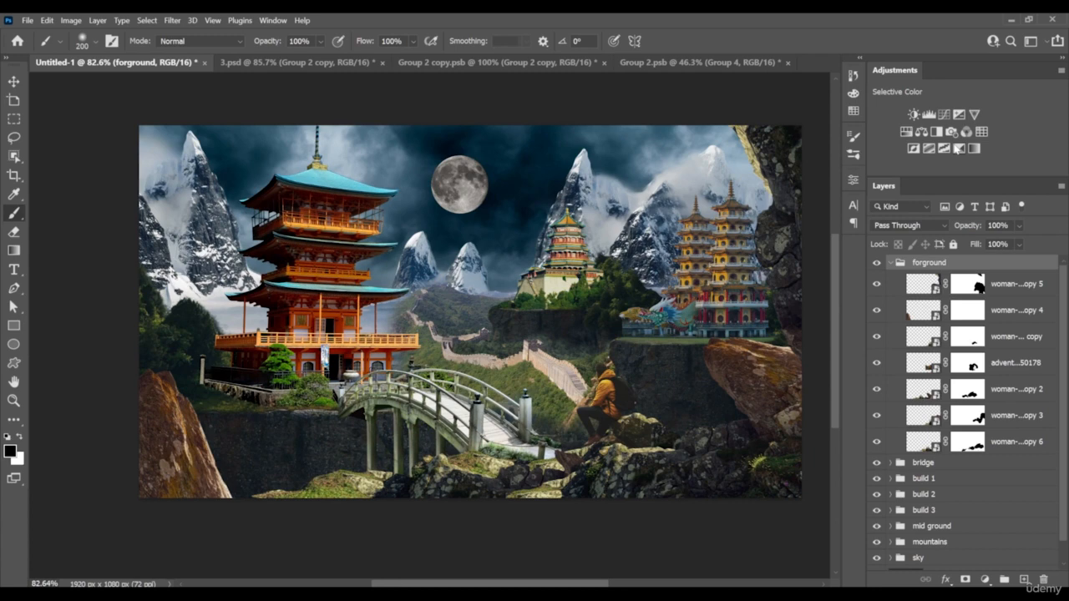
Add a Black & White adjustment layer with the default settings and place it above the forground group
click(1004, 293)
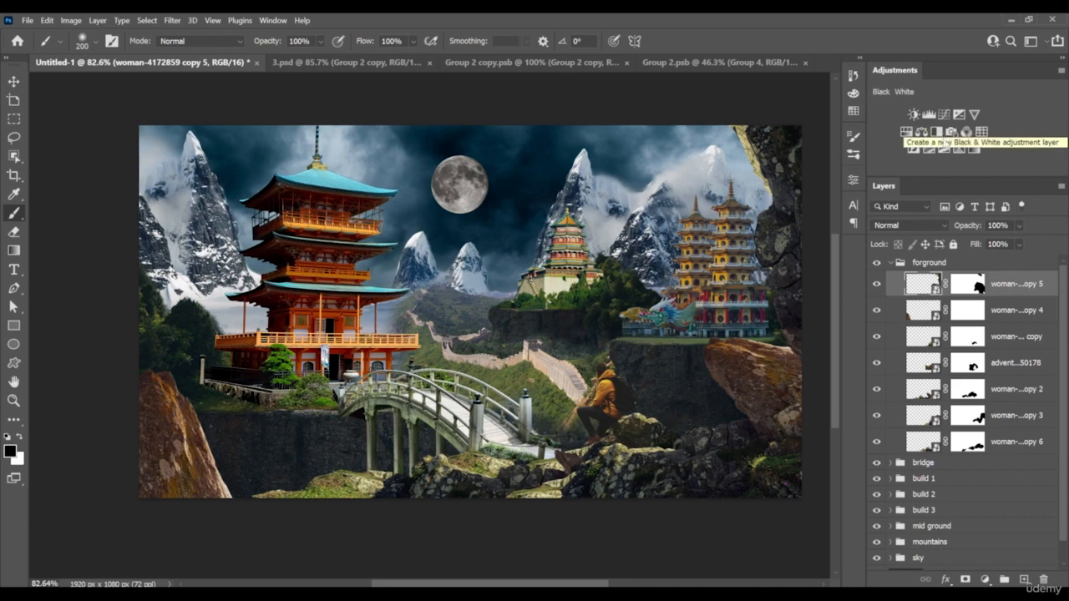
click(936, 131)
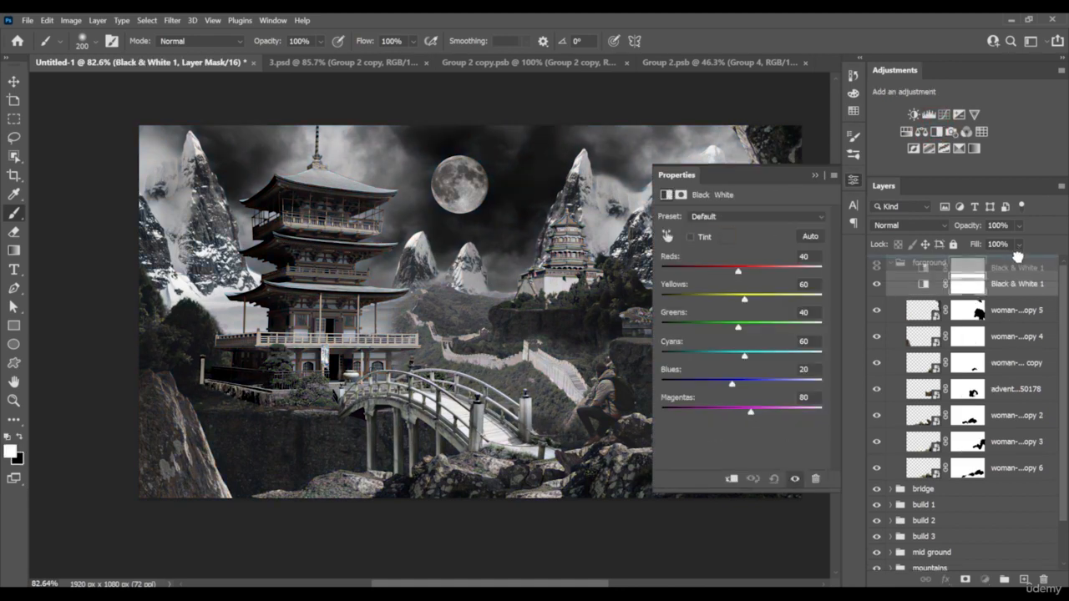
key(space)
drag(547, 269, 504, 282)
click(814, 175)
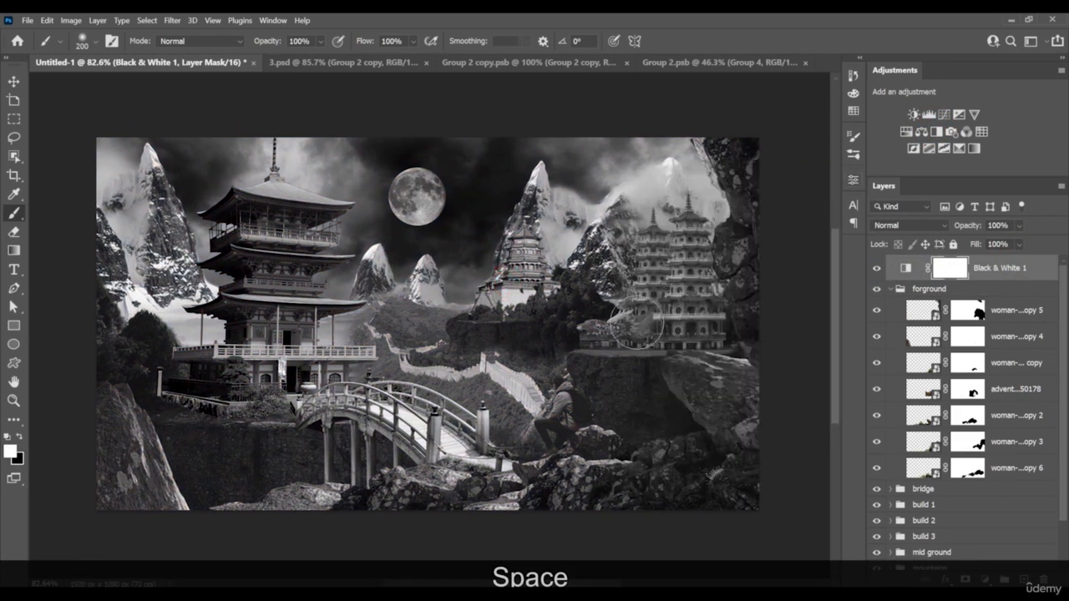
scroll(555, 334, up, 1)
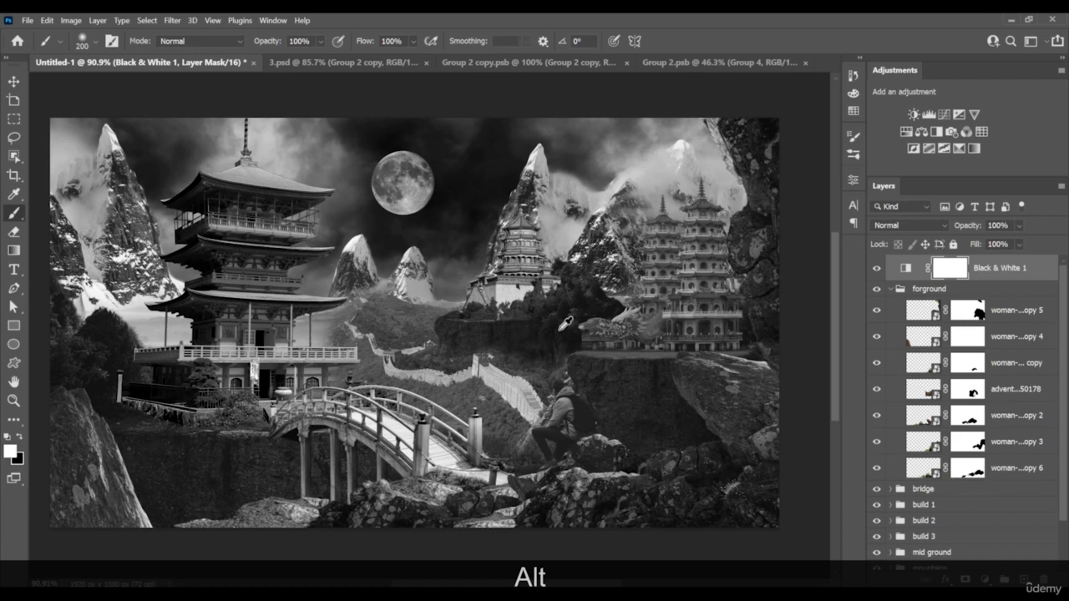
Add a Curves adjustment layer clipped to the cabin-924958 layer in the sky group
scroll(949, 446, down, 3)
click(894, 538)
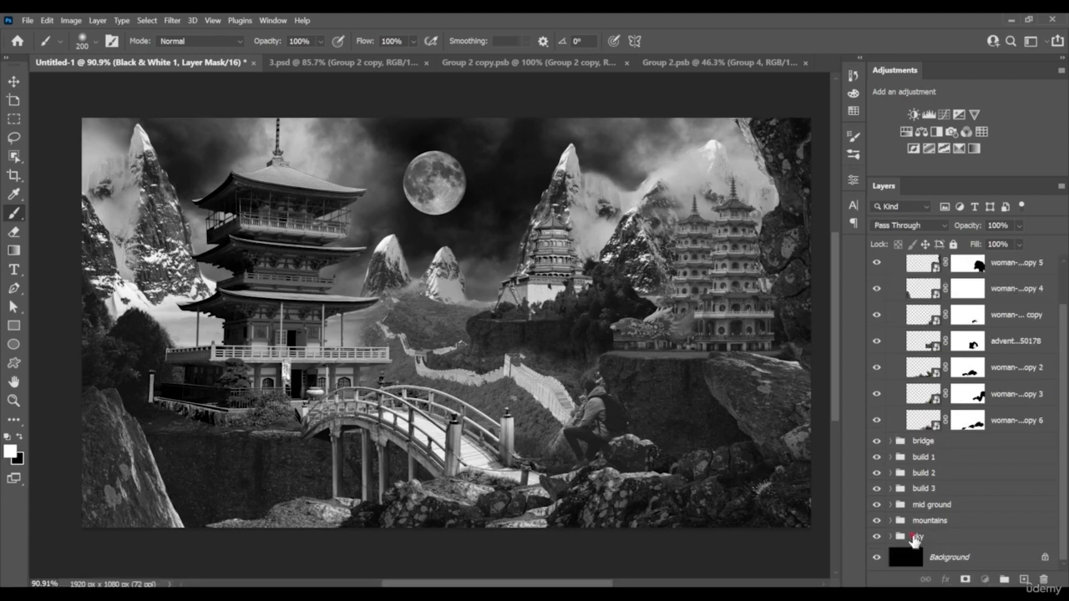
click(891, 537)
click(907, 531)
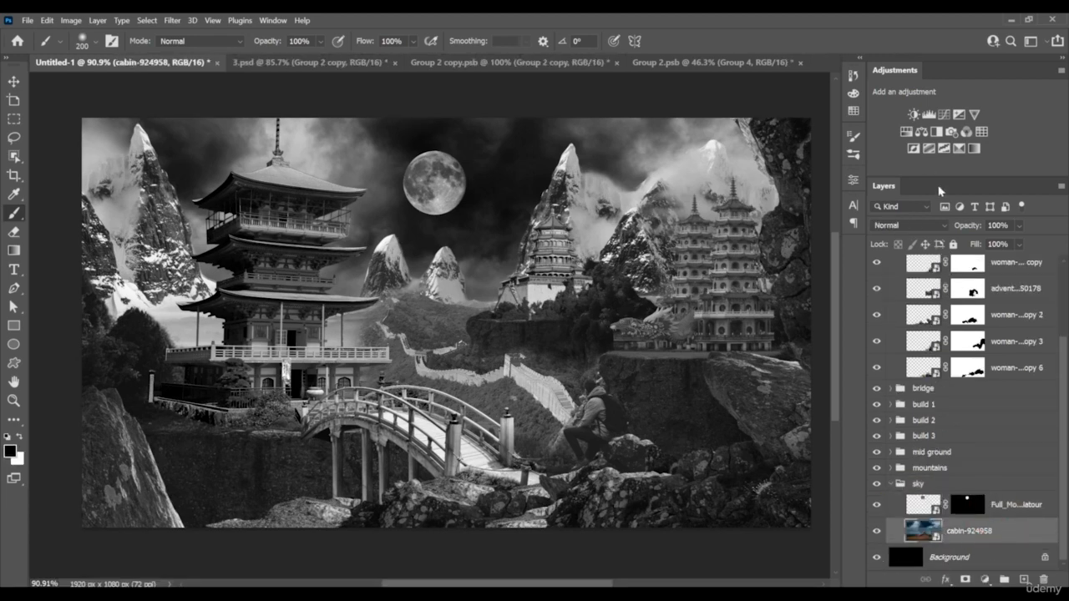
click(945, 115)
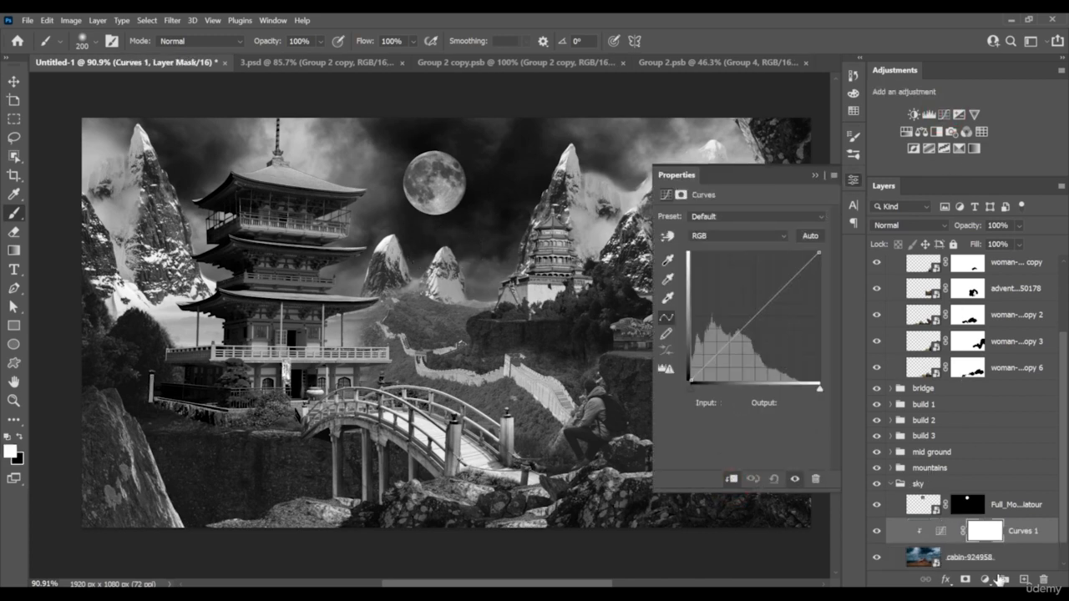
Shape the sky curve with white output 252, black output 43, and points mapping 180 to 197 and 77 to 99
mouse_move(820, 254)
mouse_down()
mouse_move(823, 276)
mouse_move(820, 256)
mouse_up()
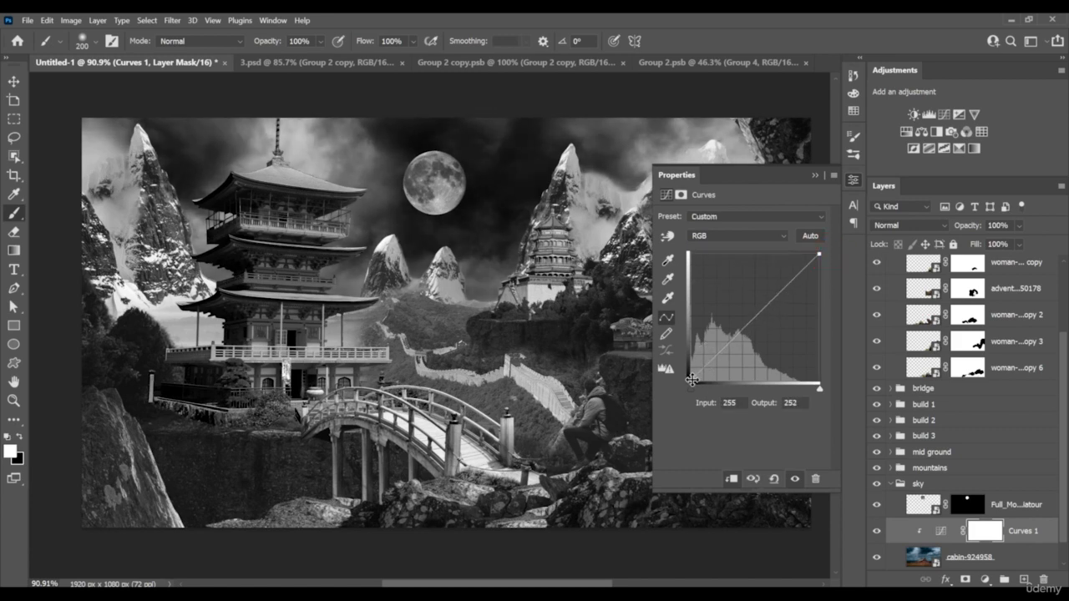
drag(692, 381, 690, 359)
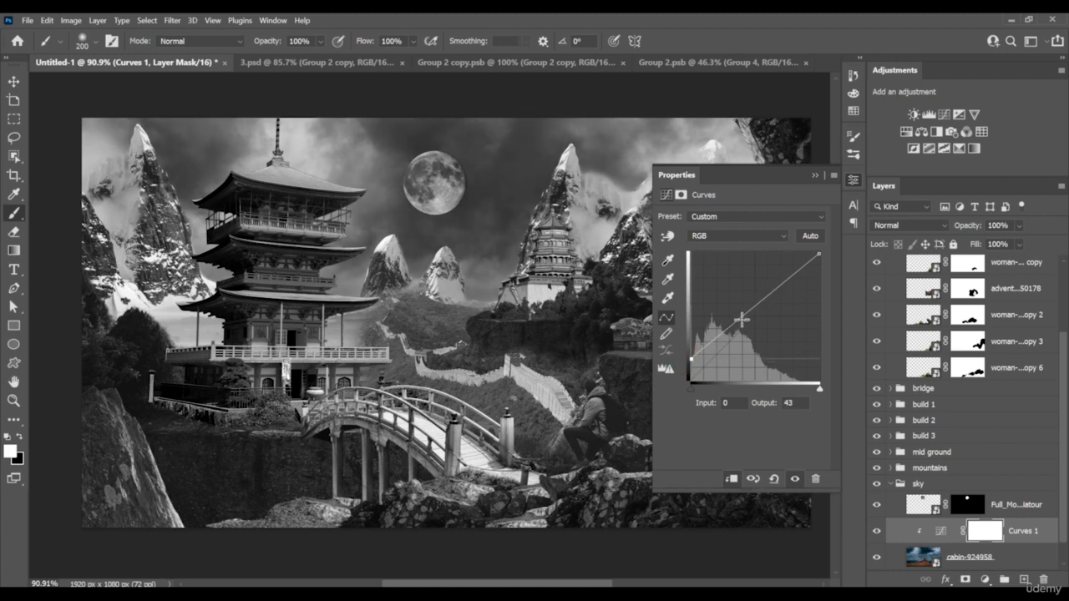
drag(745, 314, 781, 281)
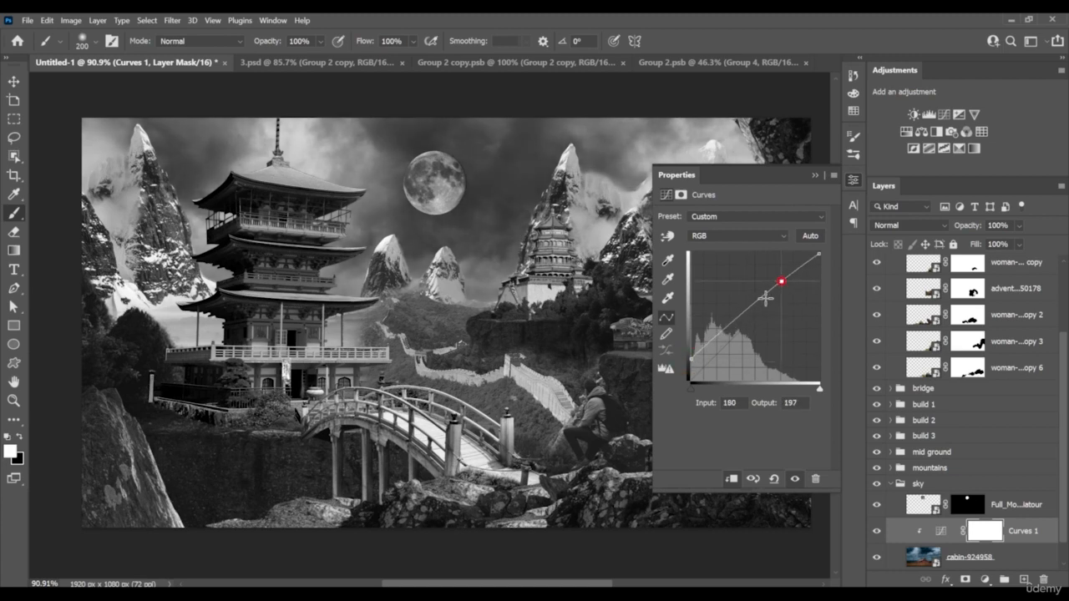
drag(730, 328, 730, 332)
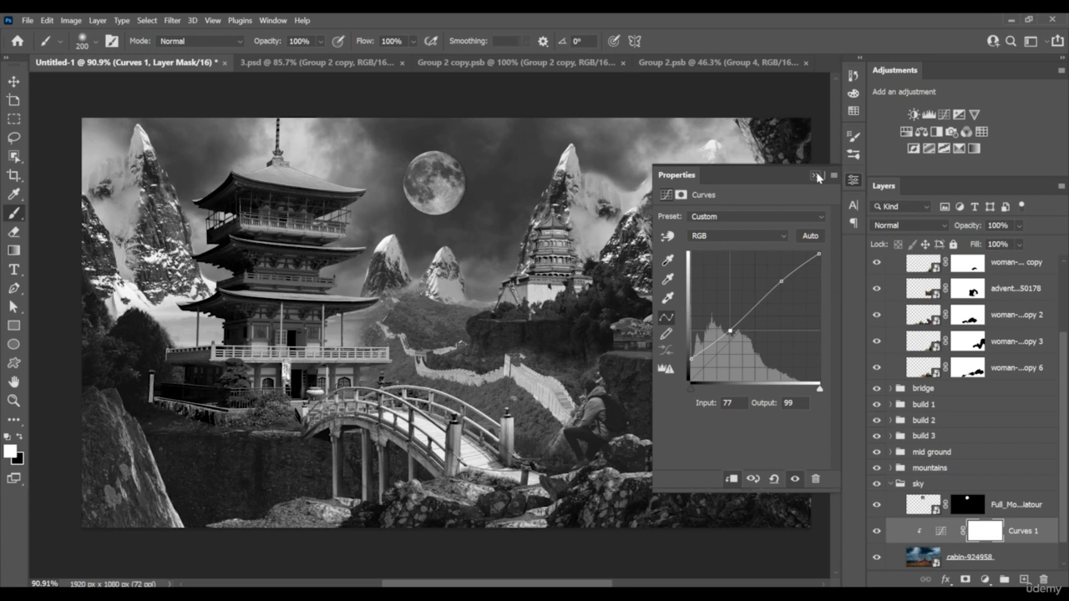
click(815, 173)
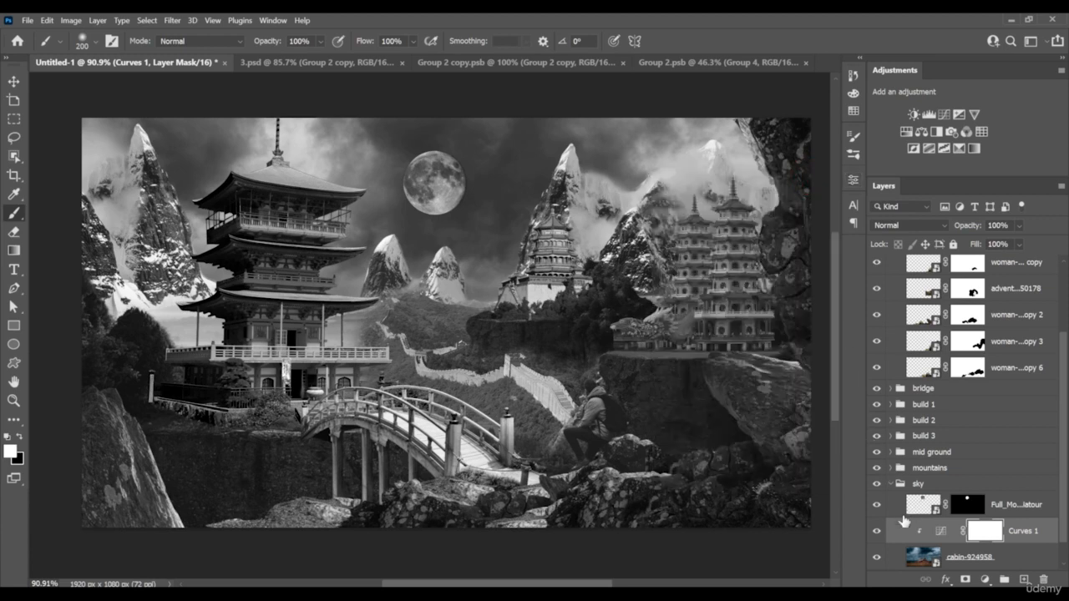
Raise the black point output of the sky's Curves 1 layer to 47 and lift its lower midtone point slightly
click(940, 534)
double_click(941, 535)
drag(691, 359, 684, 356)
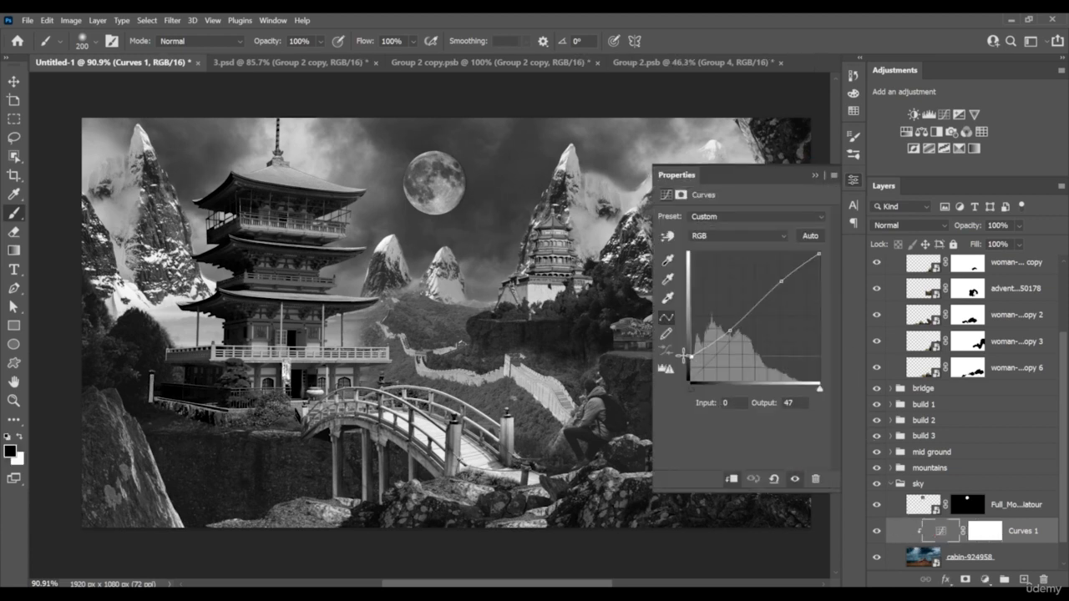
click(730, 328)
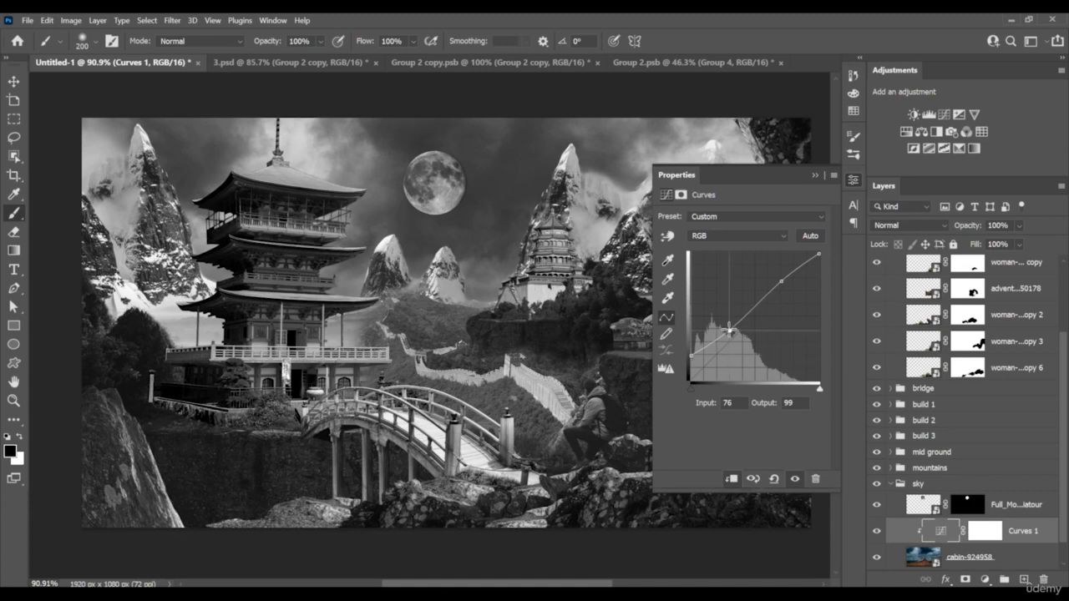
drag(730, 330, 730, 327)
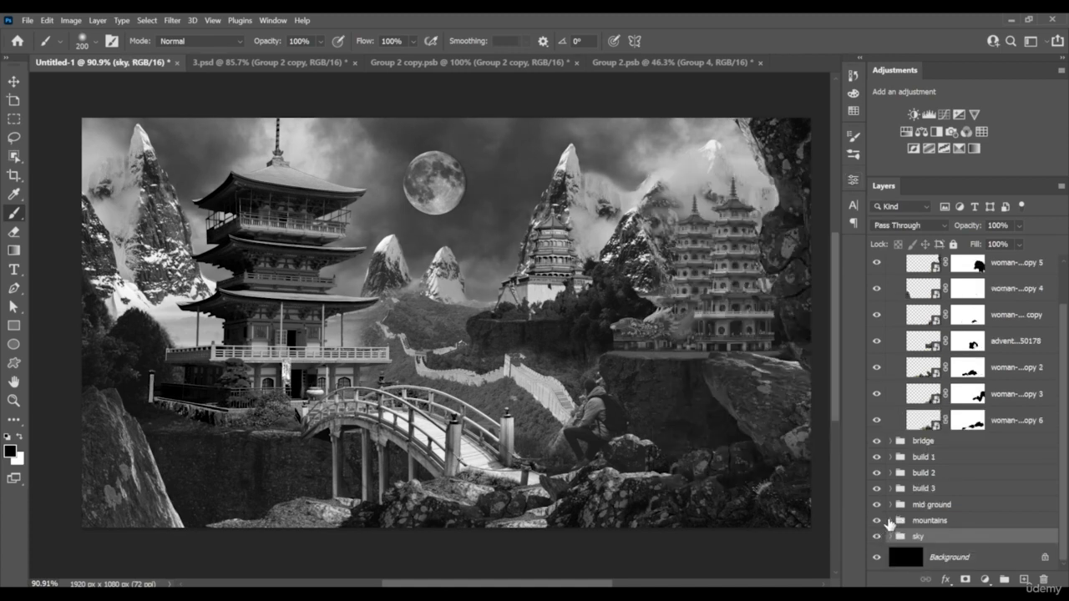
Add a Curves adjustment layer clipped to Layer 1 in the mountains group
click(890, 521)
click(996, 543)
scroll(996, 545, down, 2)
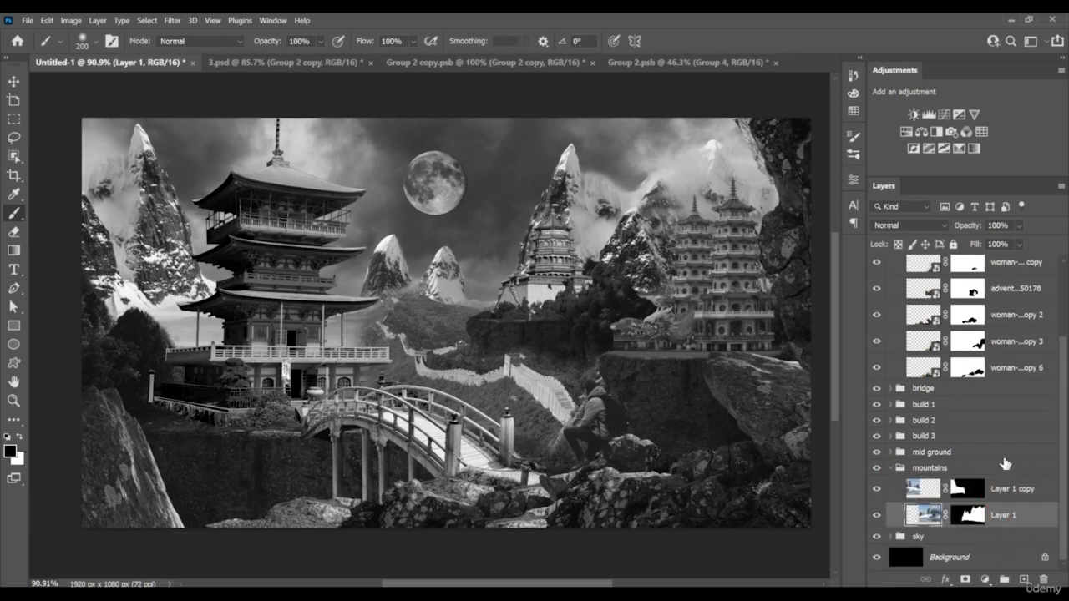
click(999, 520)
click(943, 114)
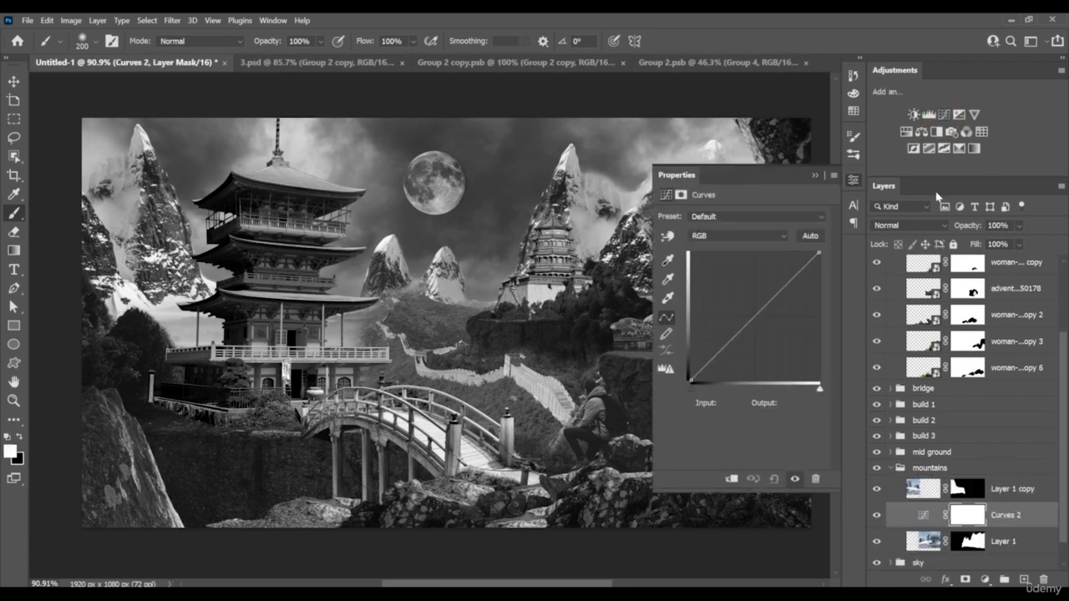
click(731, 479)
Flatten the mountain curve by setting its black point output to 57 and its white point output to 140
drag(690, 381, 690, 354)
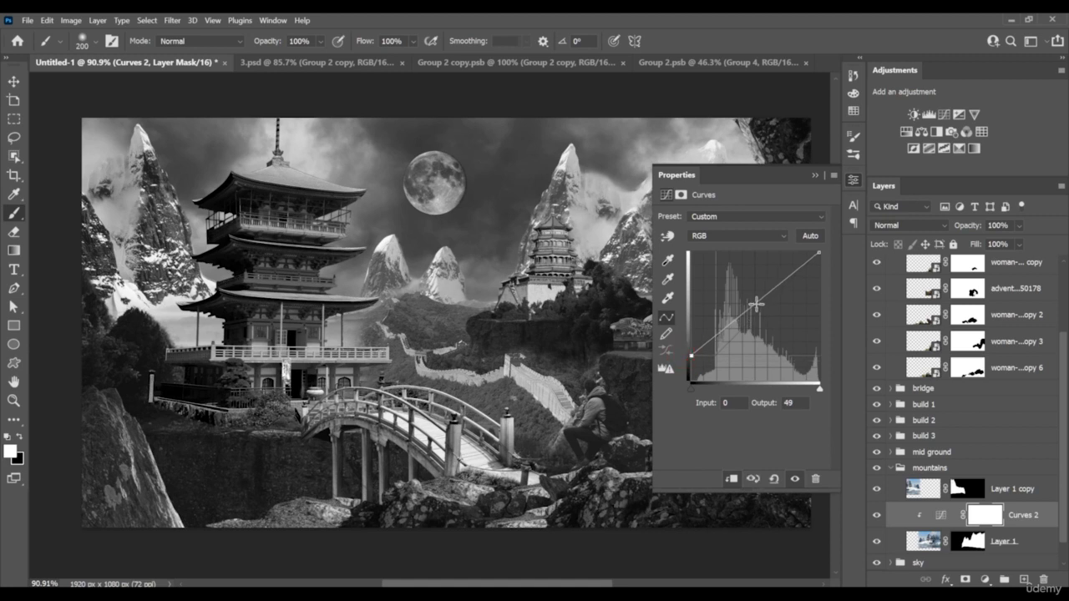
drag(759, 298, 871, 310)
key(ctrl+z)
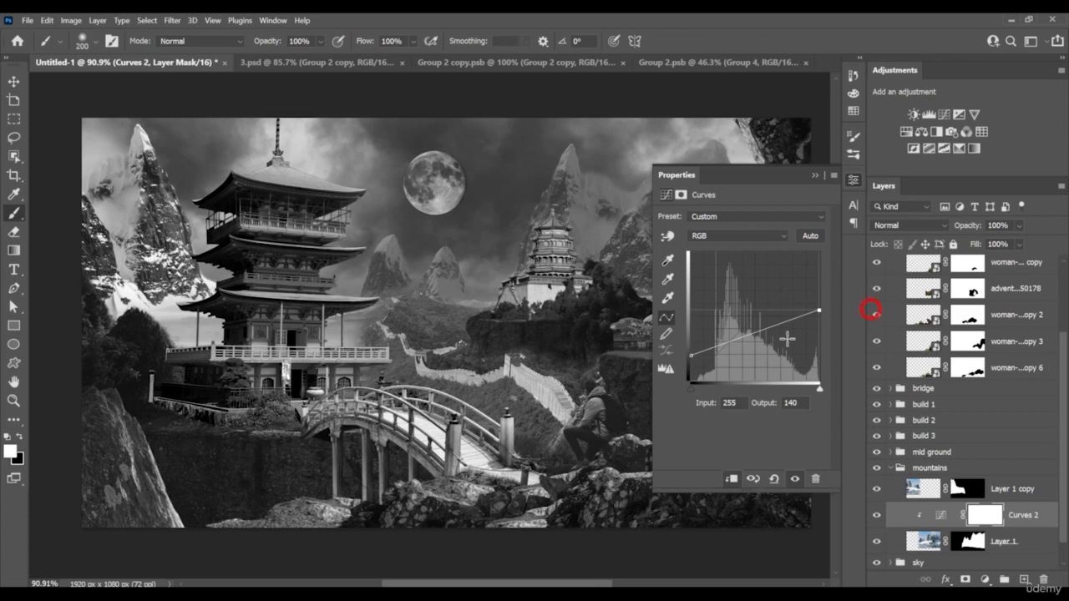
click(688, 355)
drag(688, 356, 686, 352)
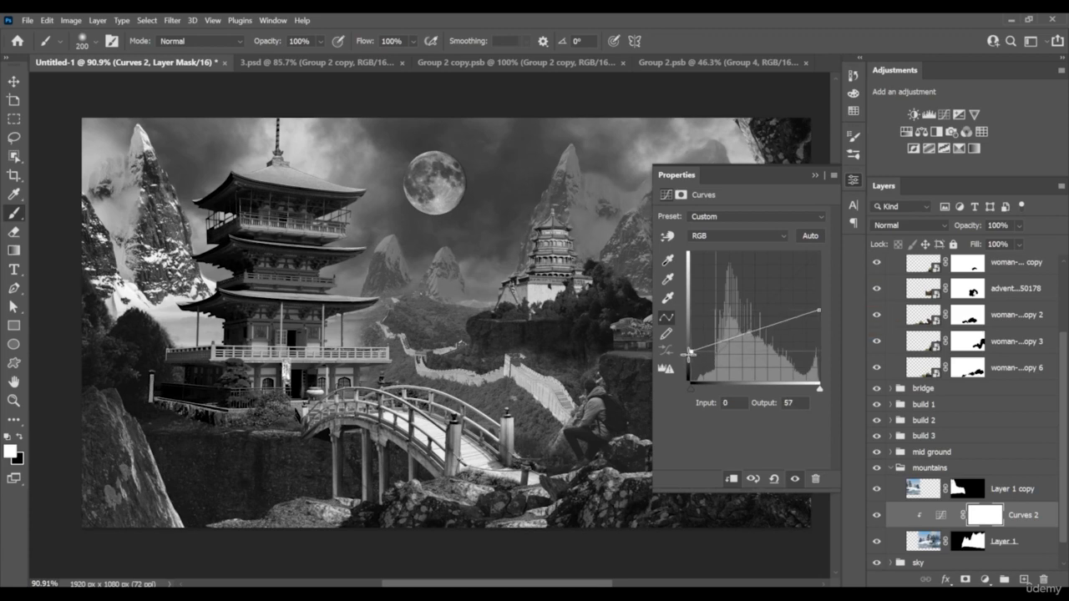
click(817, 176)
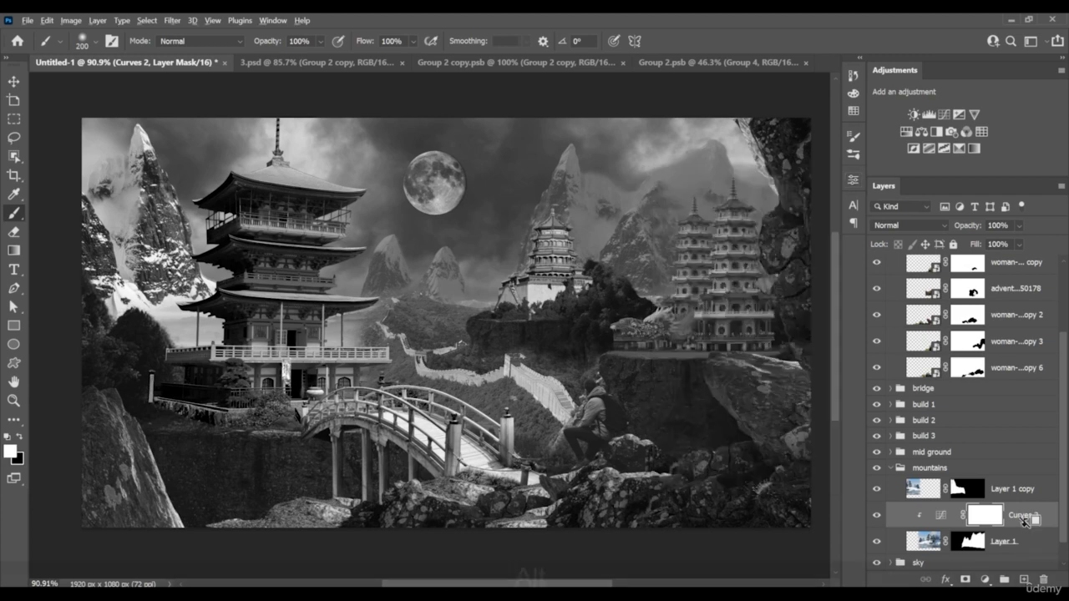
Duplicate the Curves 2 layer above Layer 1 copy and clip the duplicate to that mountain layer
drag(1029, 520, 998, 501)
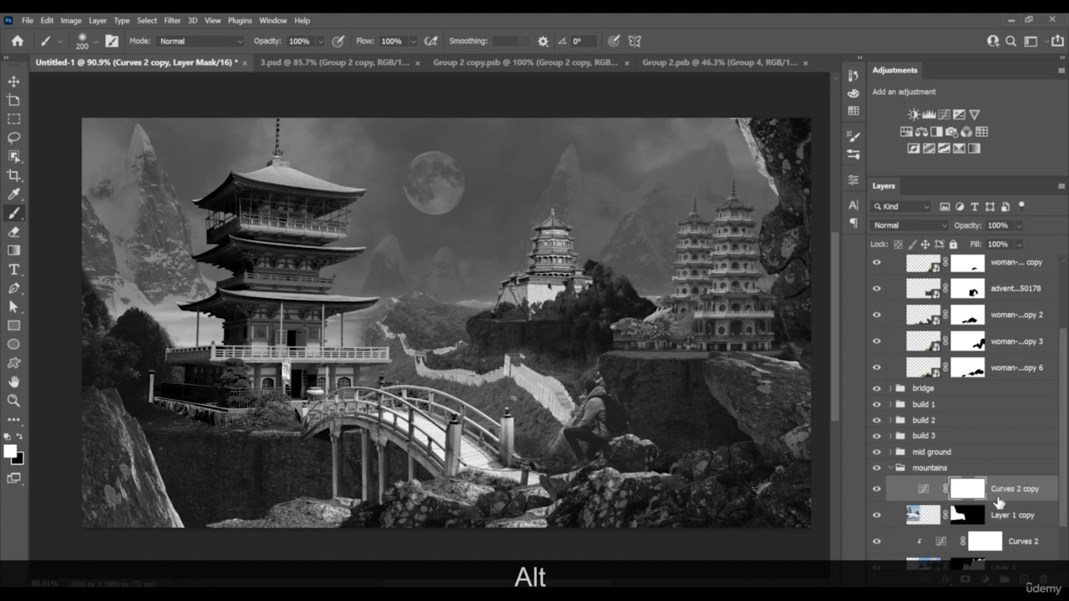
key(alt)
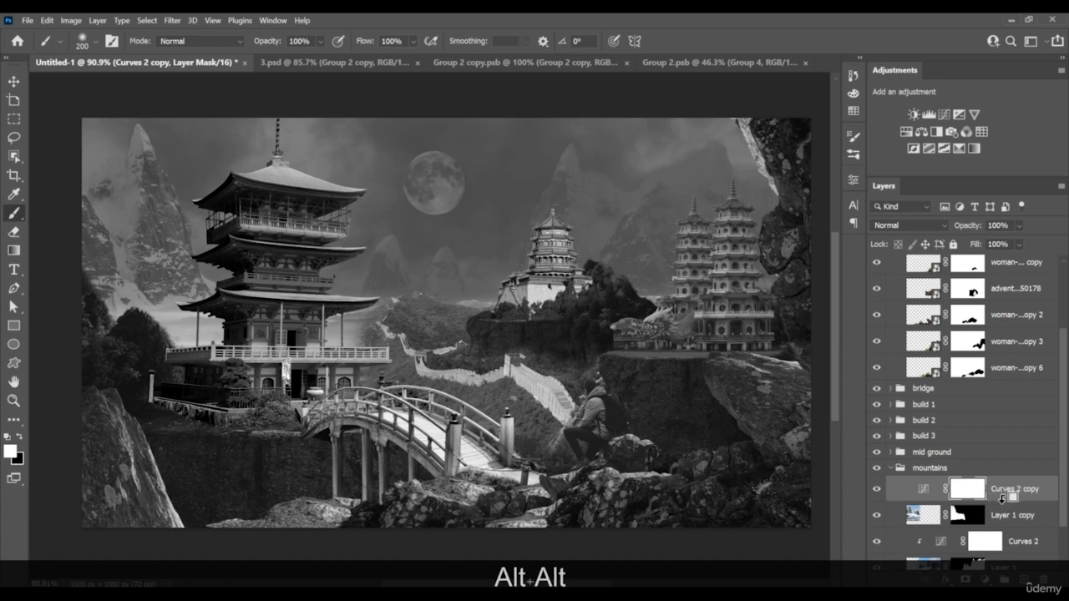
alt+click(1002, 499)
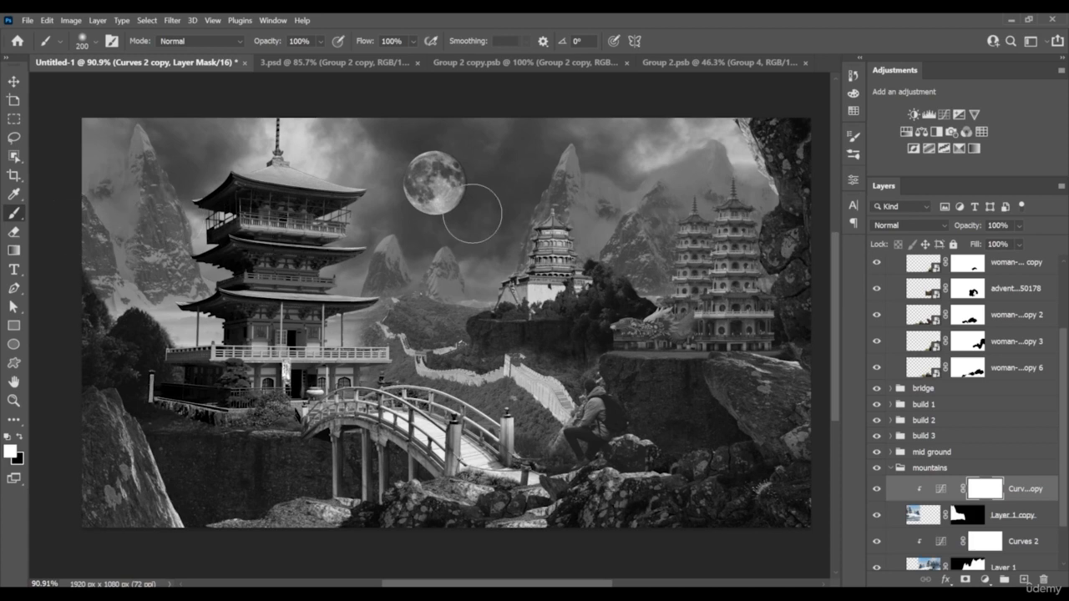
key(x)
Add an Outer Glow in pale cyan (a4c9cd) to the full moon layer in the sky group
scroll(960, 401, down, 2)
click(951, 541)
click(892, 537)
scroll(919, 534, down, 3)
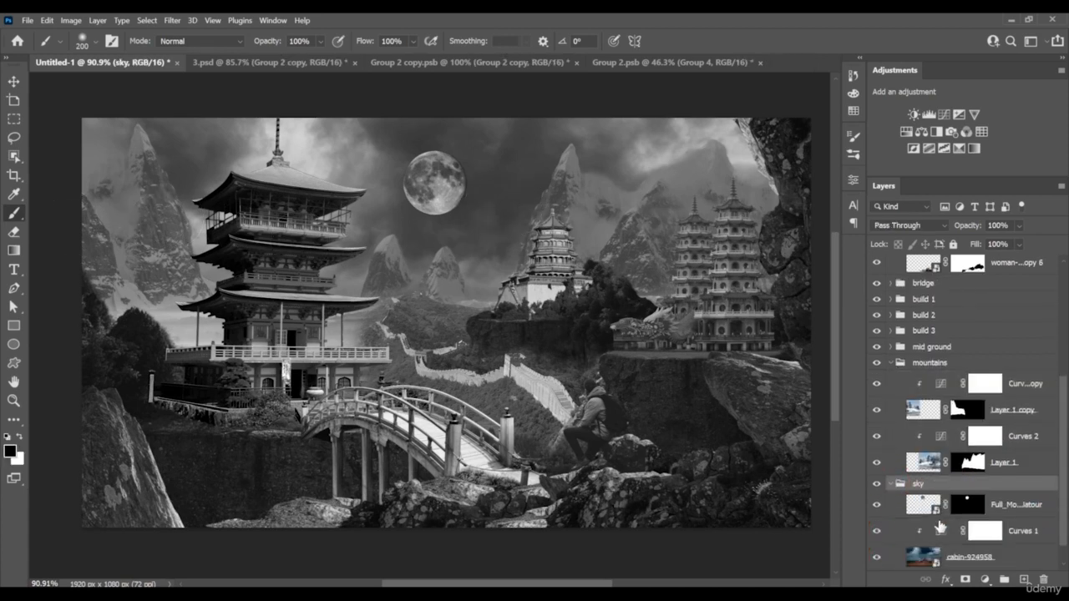
click(1034, 479)
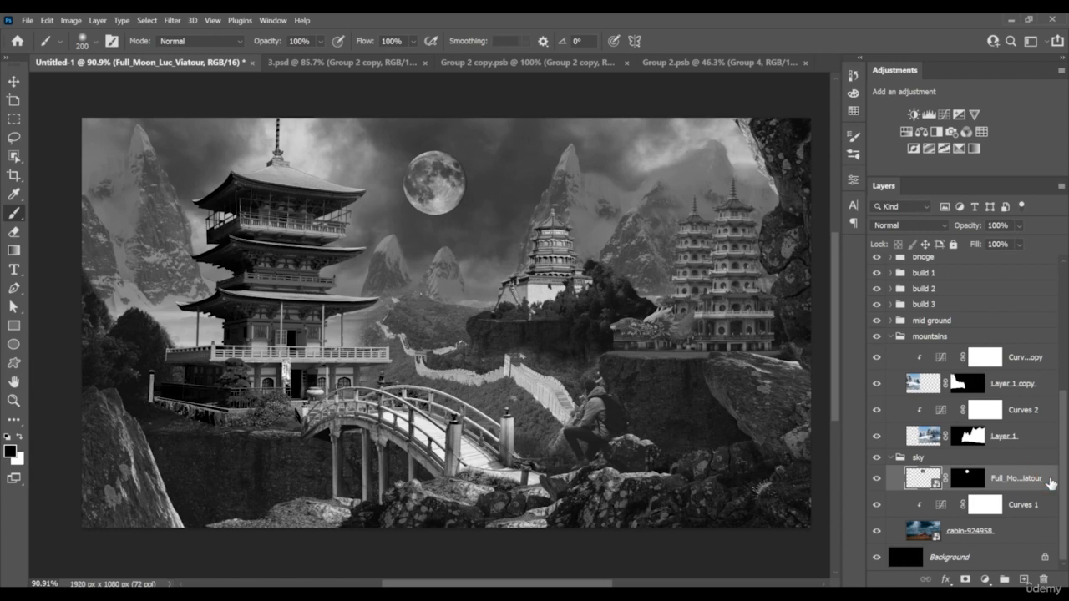
double_click(1050, 482)
double_click(1050, 481)
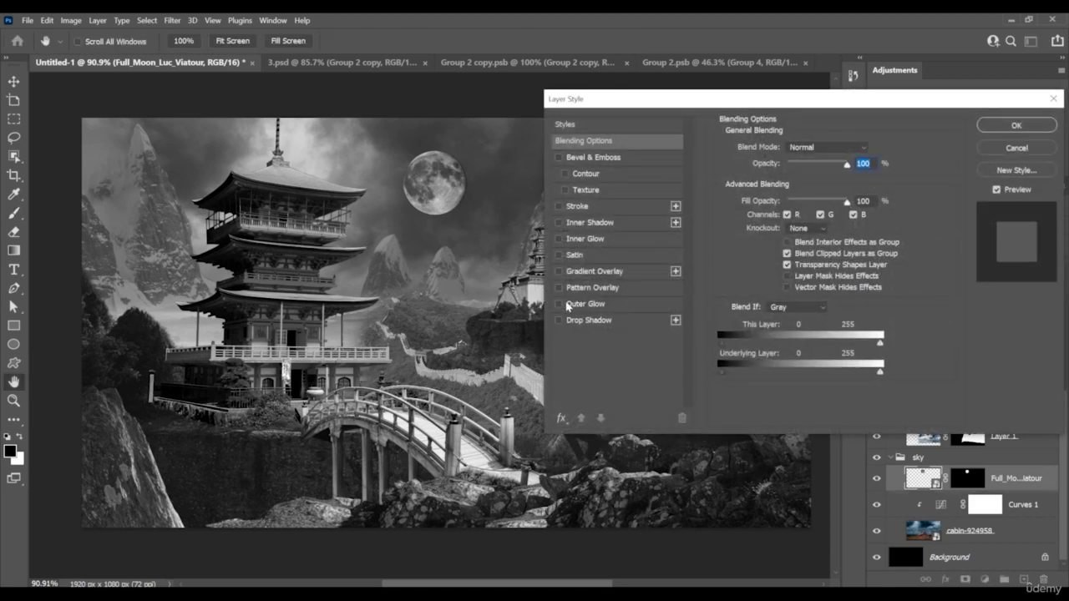
click(569, 306)
click(753, 201)
drag(785, 191, 724, 183)
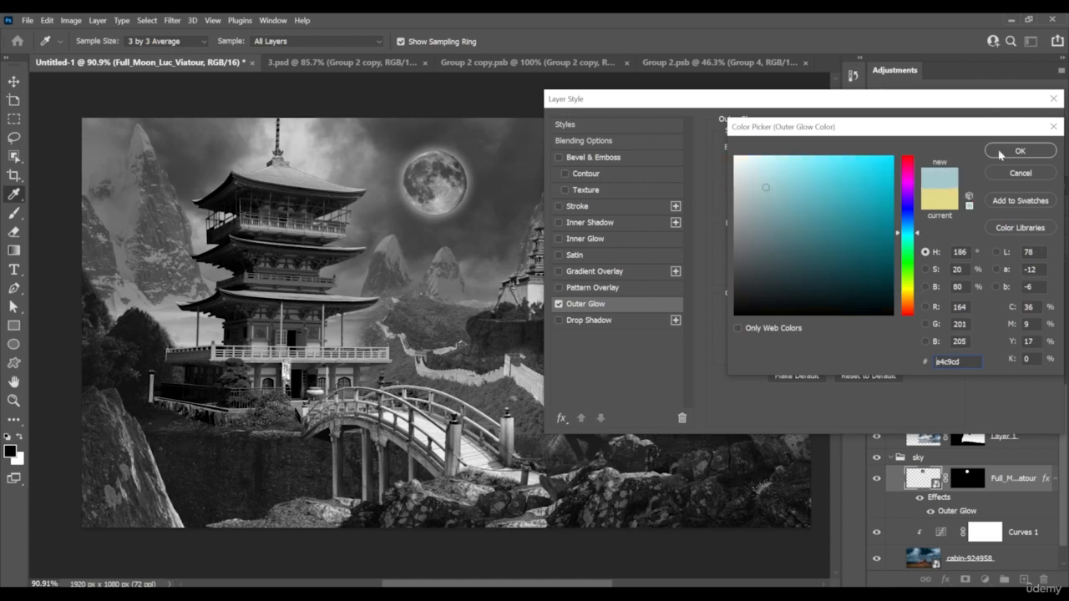
click(1000, 153)
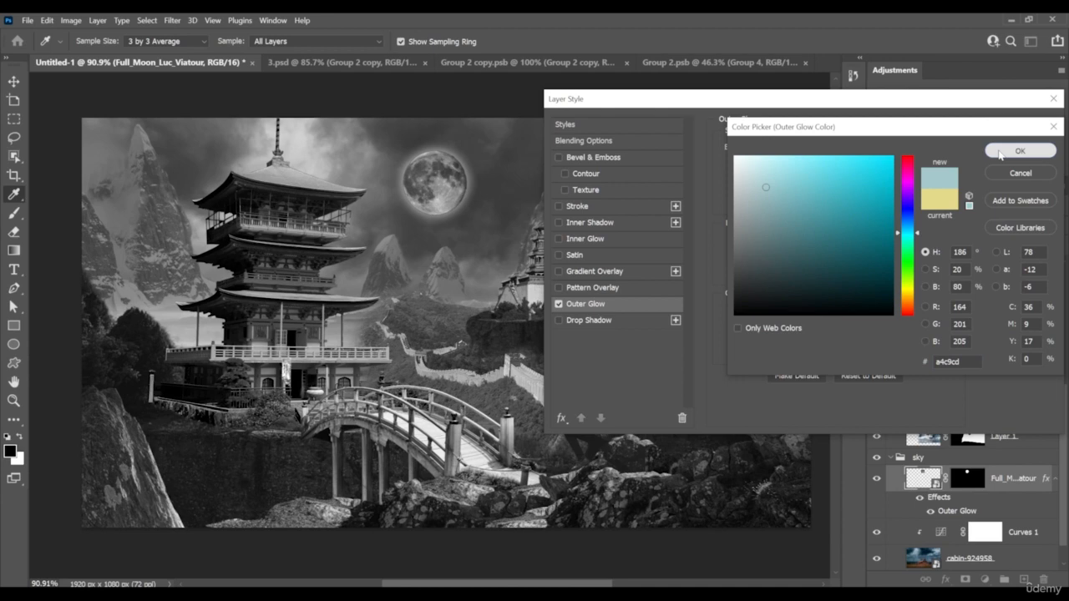
Add an Inner Glow to the moon in light cyan with a size of 27 px
click(583, 240)
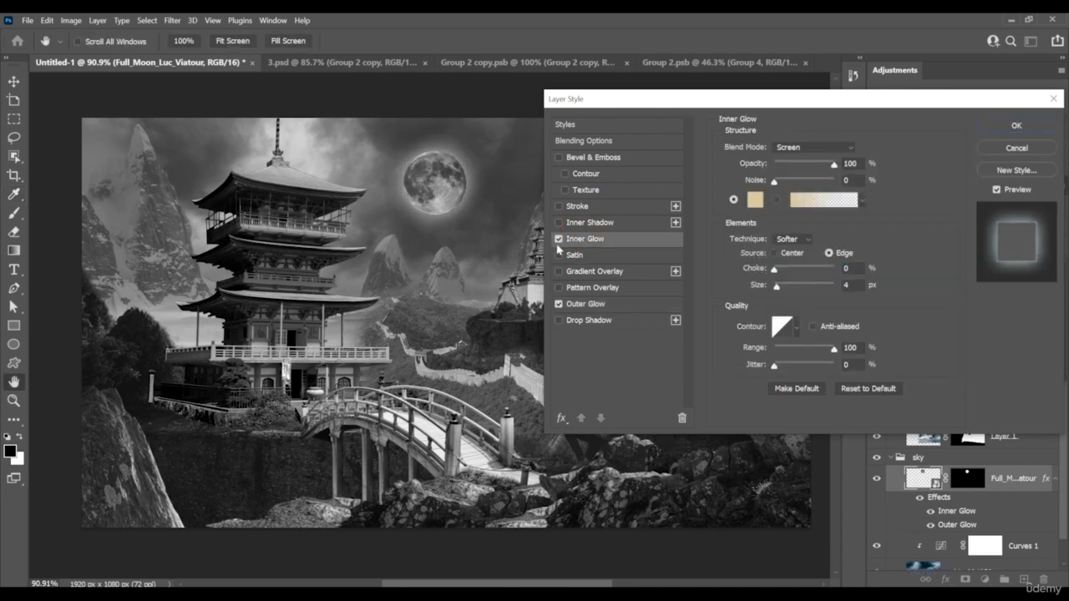
click(755, 199)
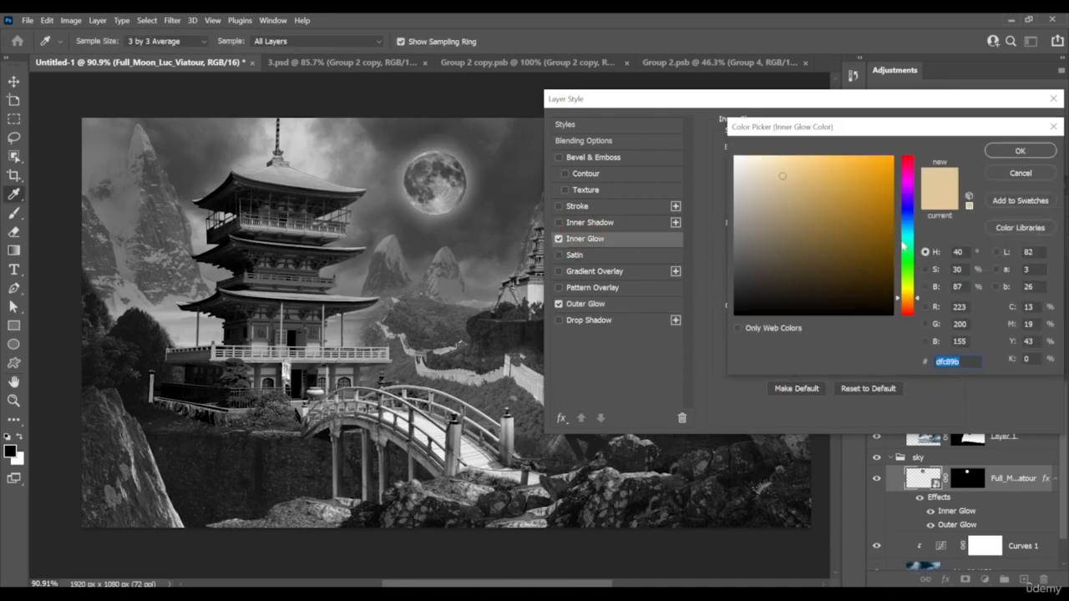
click(779, 188)
click(1020, 151)
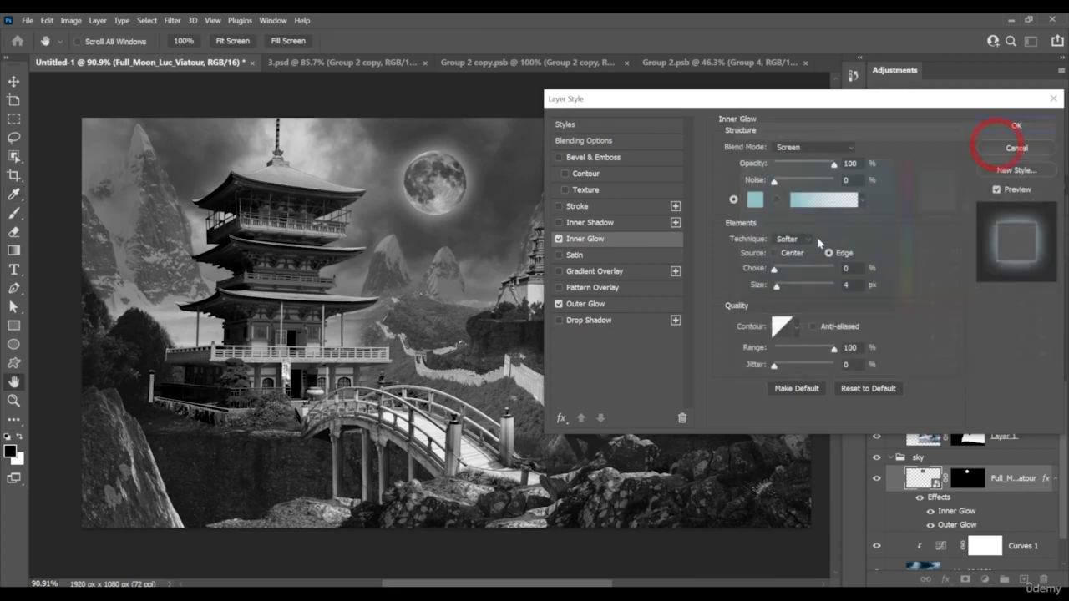
drag(781, 285, 785, 290)
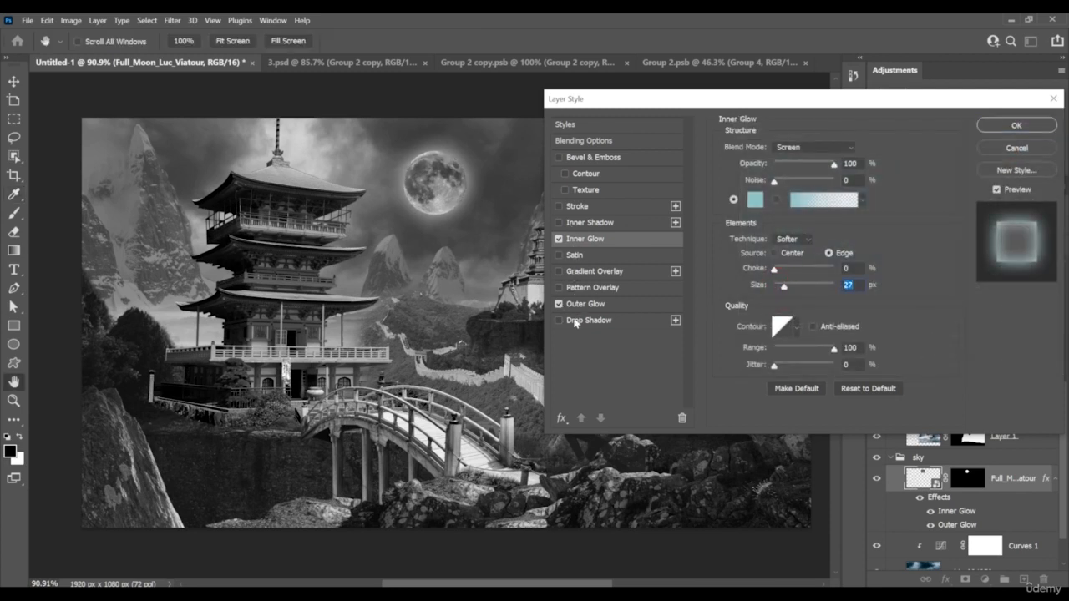
Add a dark slate-blue Color Overlay to the full moon layer at 45% opacity
click(563, 416)
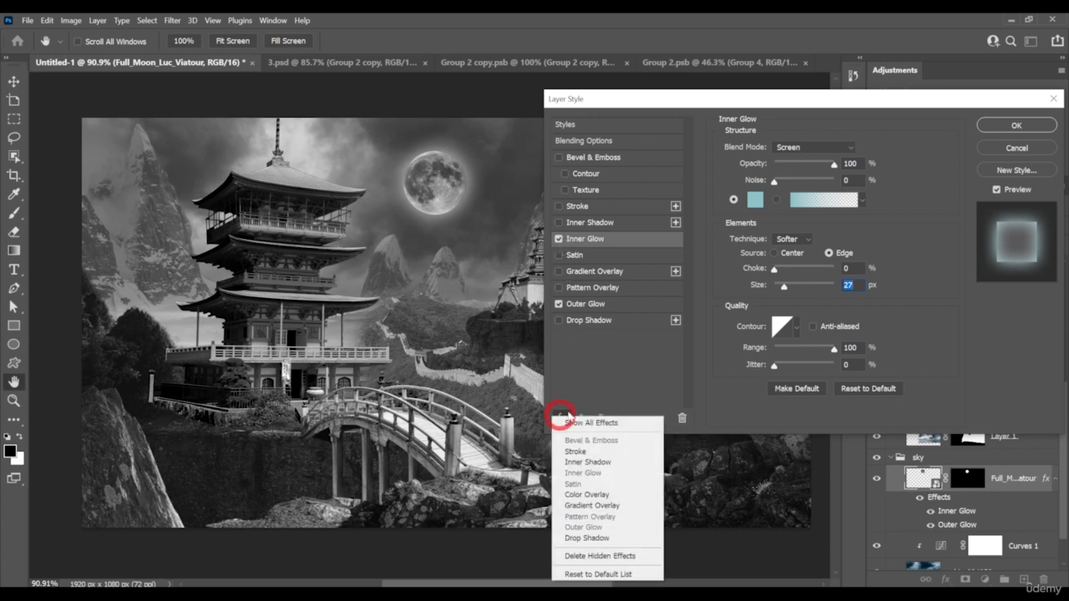
click(606, 499)
click(869, 149)
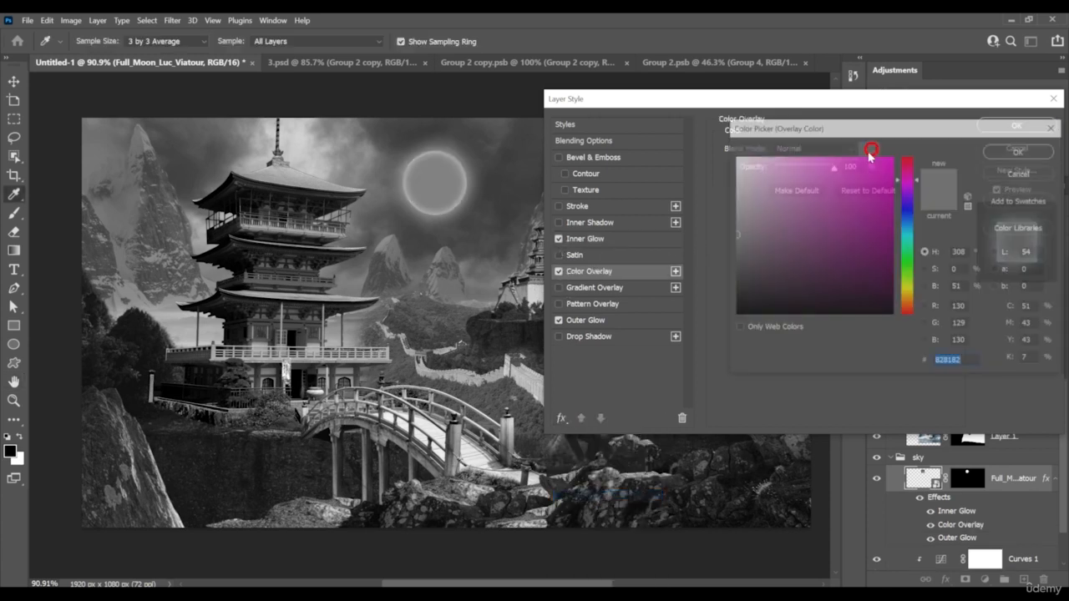
drag(745, 231, 768, 181)
click(901, 225)
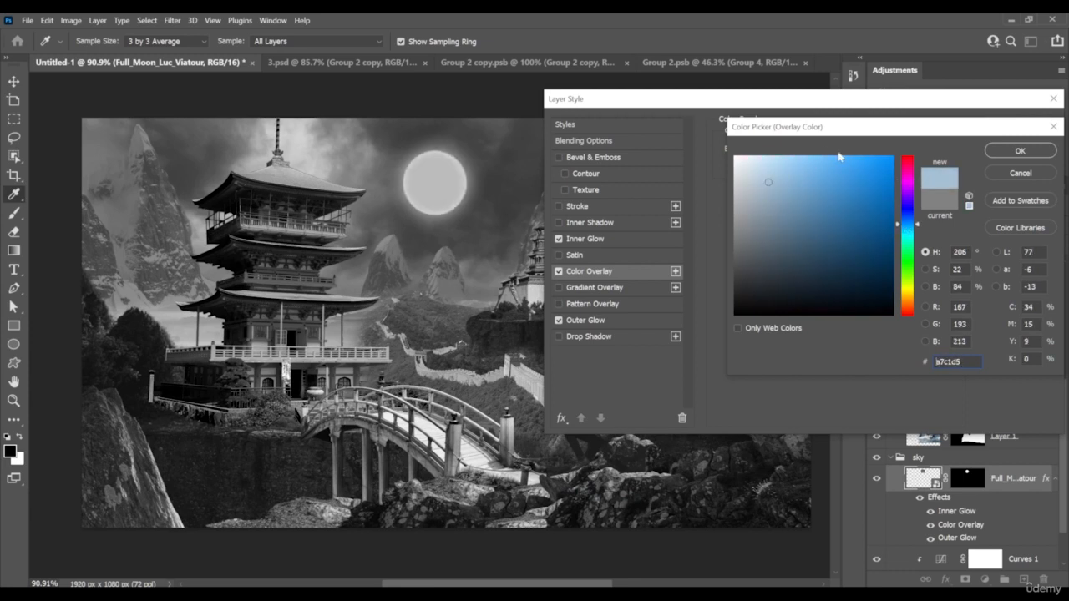
click(1020, 151)
drag(832, 169, 800, 169)
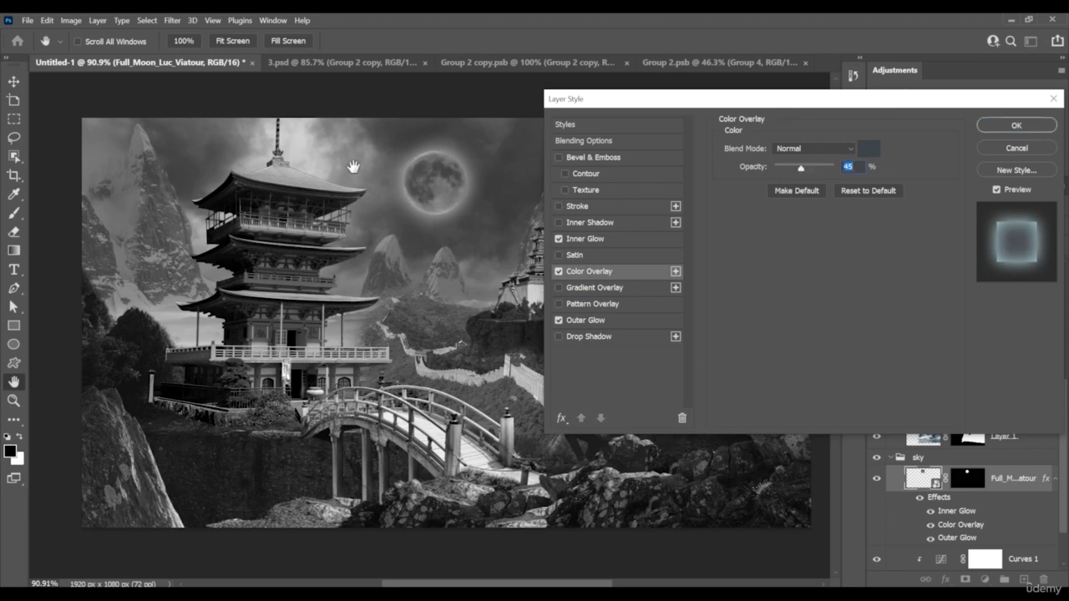
click(1003, 130)
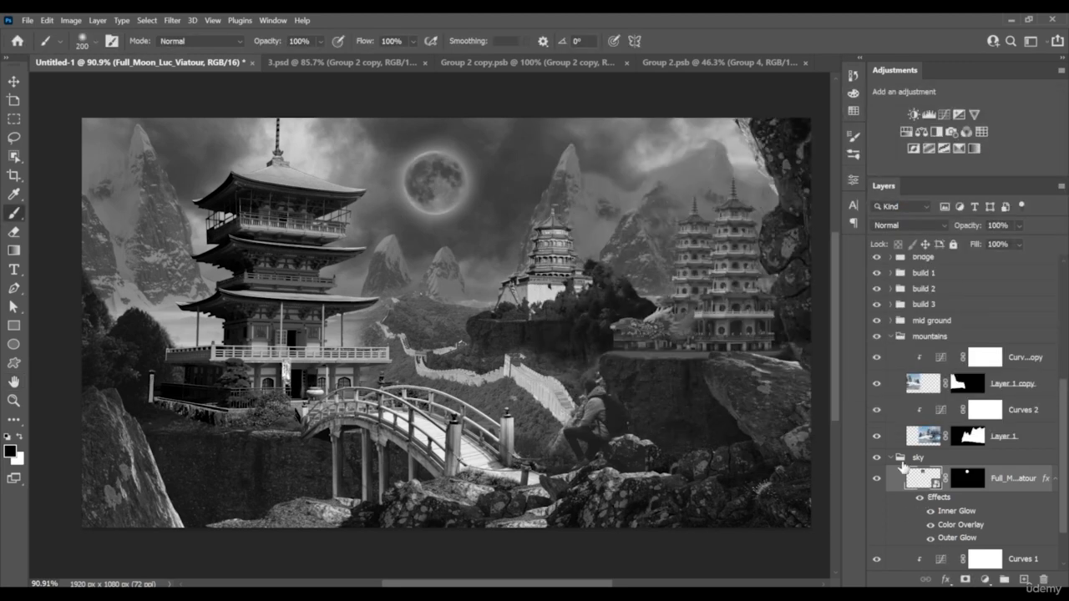
Clip a new Curves adjustment to the canyon layer in the build 3 group, with black point output 61 and white point output 222
key(ctrl+0)
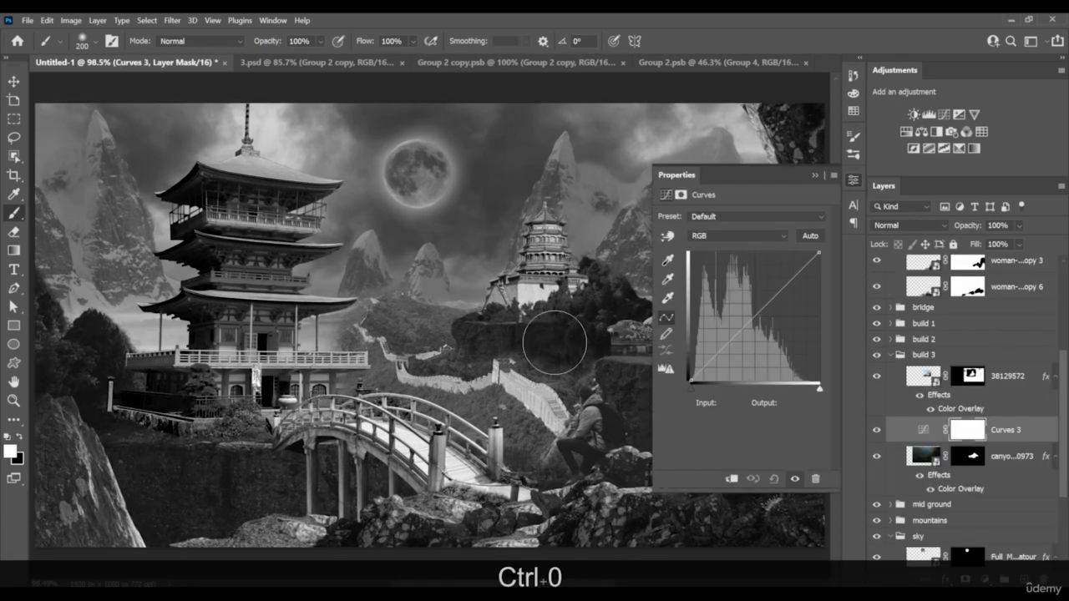
scroll(554, 342, up, 3)
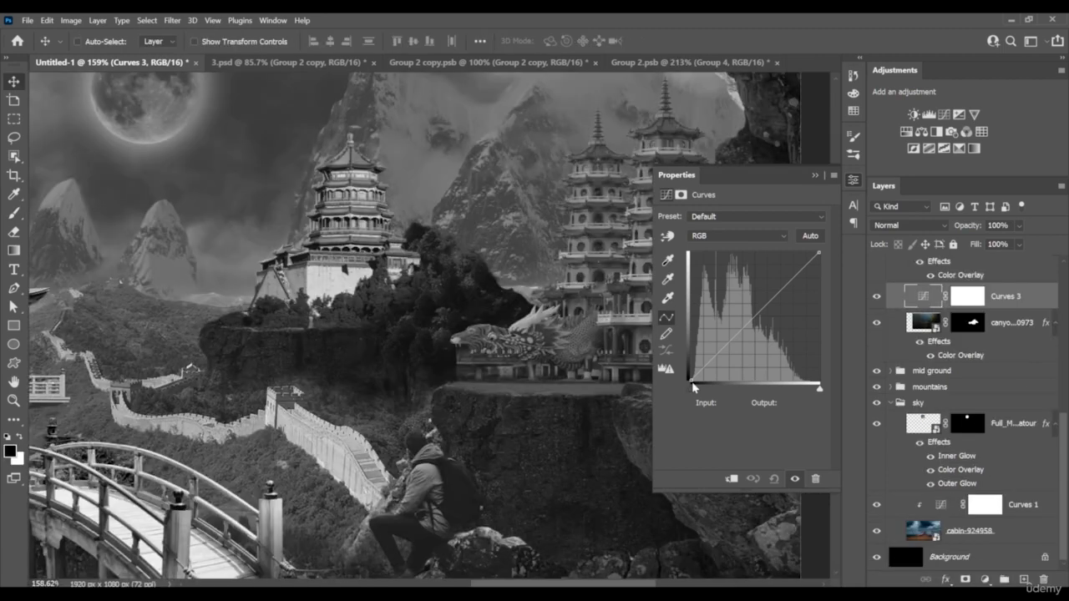
drag(691, 382, 678, 354)
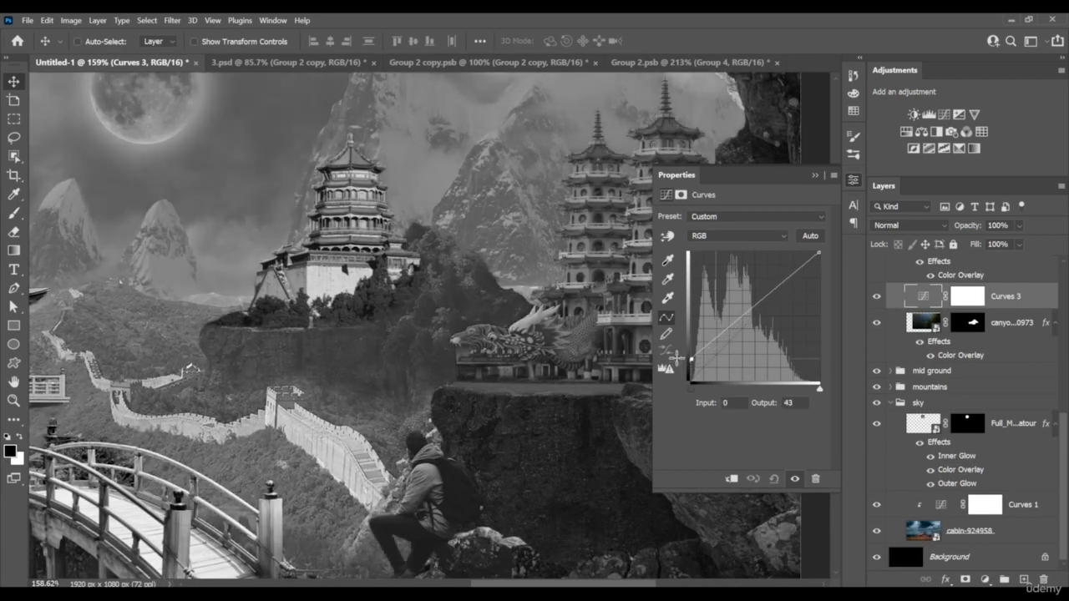
click(731, 480)
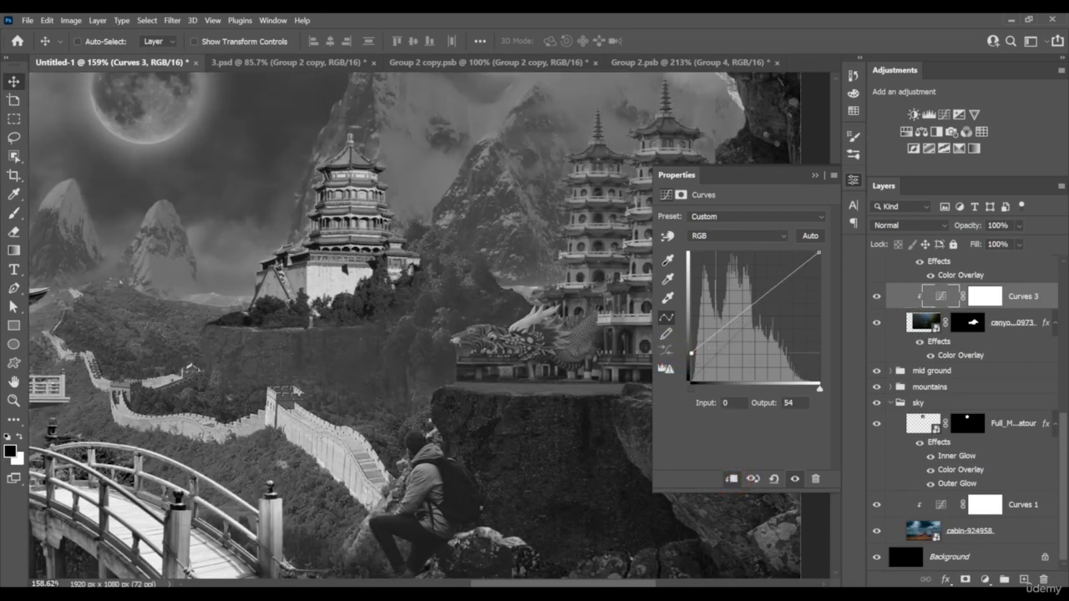
drag(690, 354, 685, 352)
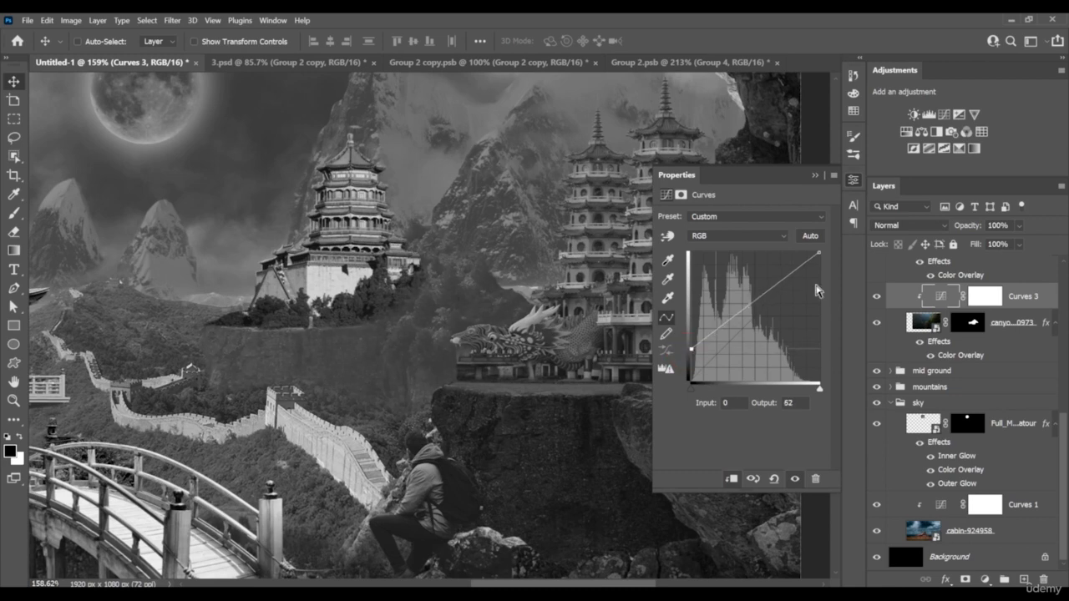
drag(819, 252, 827, 271)
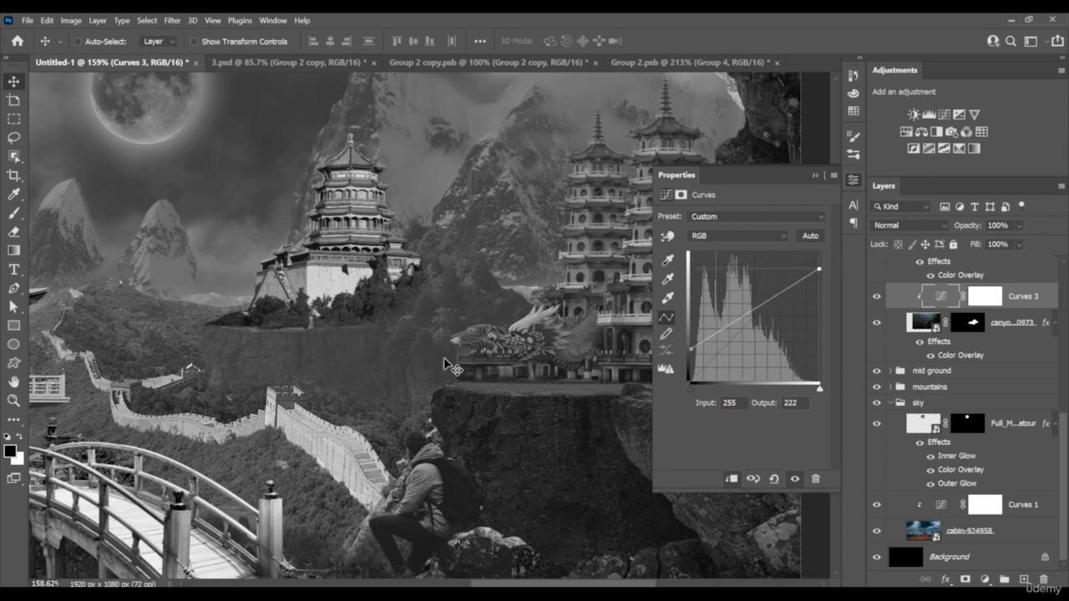
drag(692, 349, 689, 350)
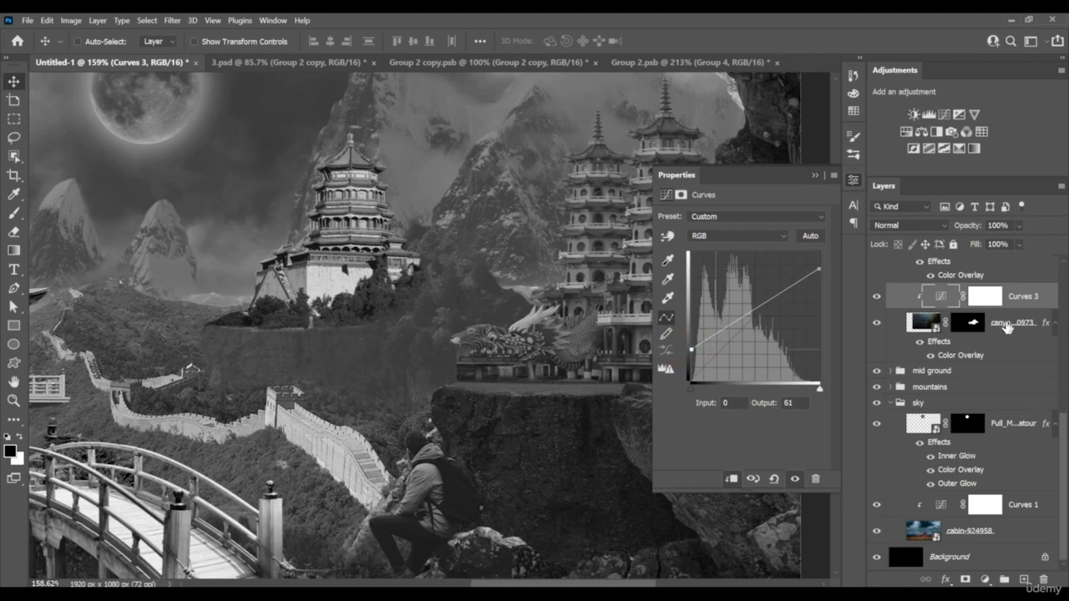
Duplicate the Curves 3 layer above the 38129572 temple layer and clip the duplicate to it
scroll(1015, 331, up, 2)
click(998, 299)
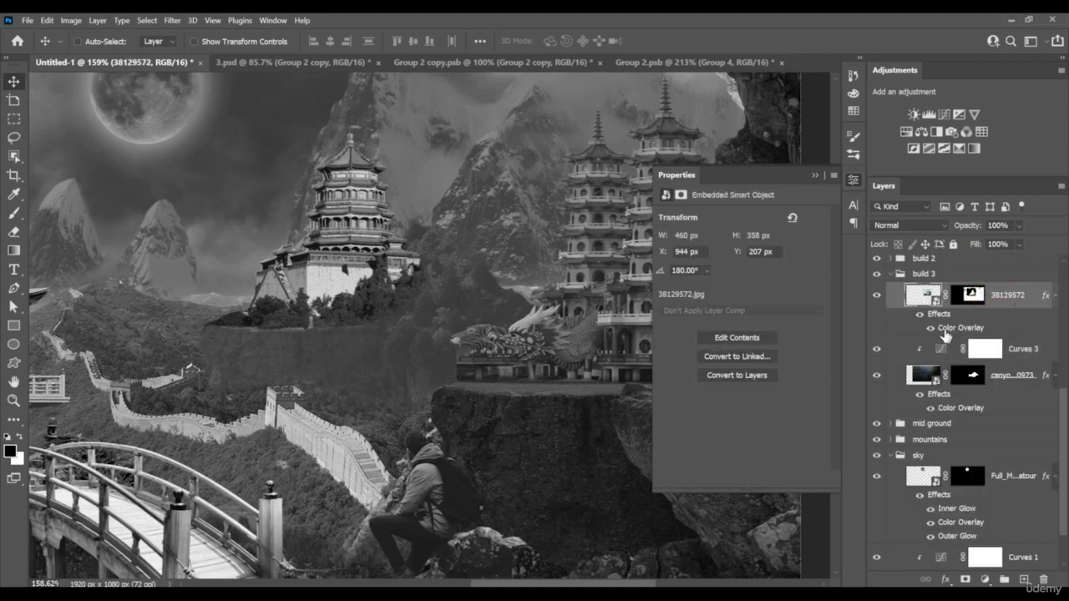
drag(1006, 355, 1002, 278)
alt+click(1005, 308)
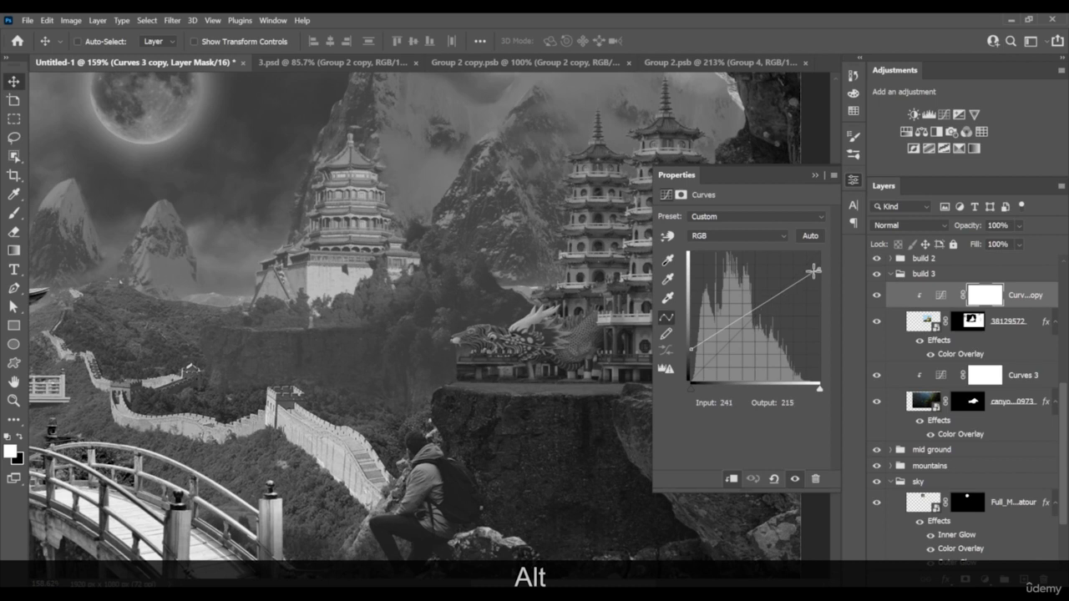
Flatten the distant temple's duplicated curve by setting its white point output to 152 and its black point output to 45
drag(819, 270, 835, 304)
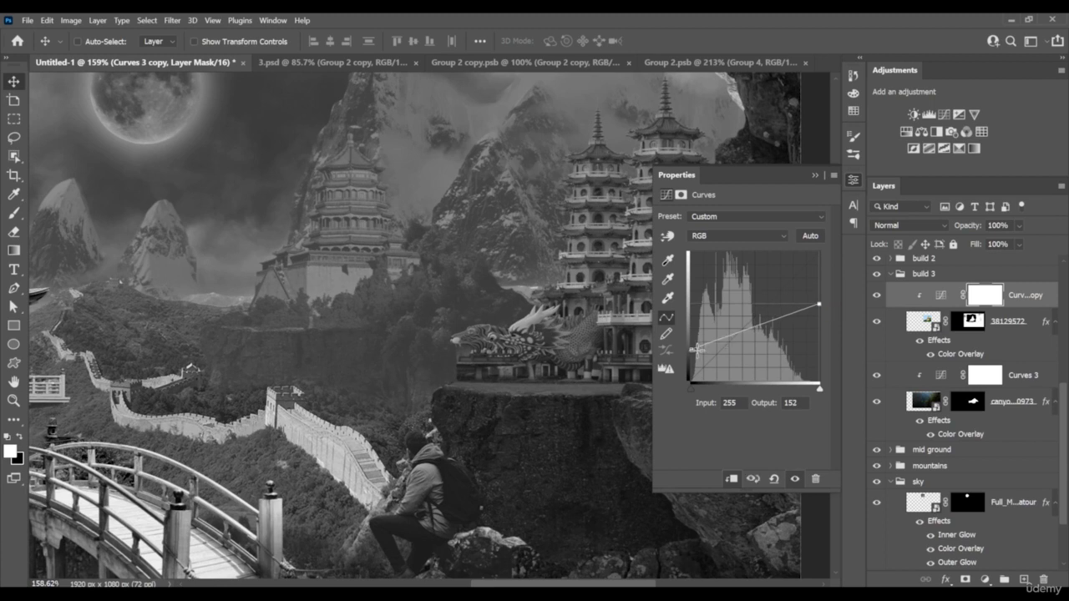
drag(691, 349, 686, 357)
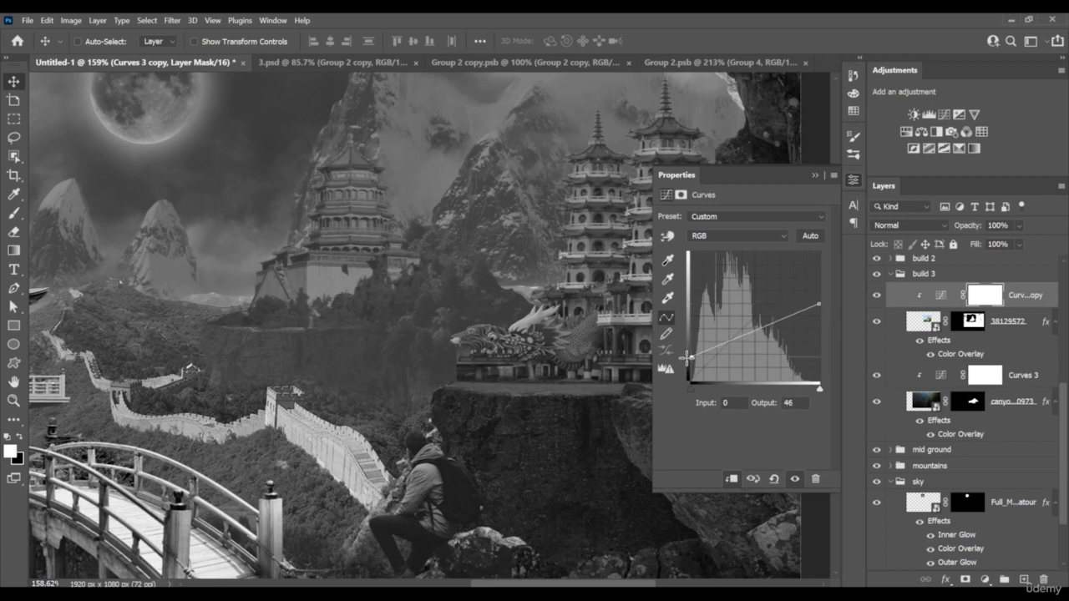
drag(368, 276, 436, 339)
scroll(441, 343, down, 2)
scroll(440, 344, down, 5)
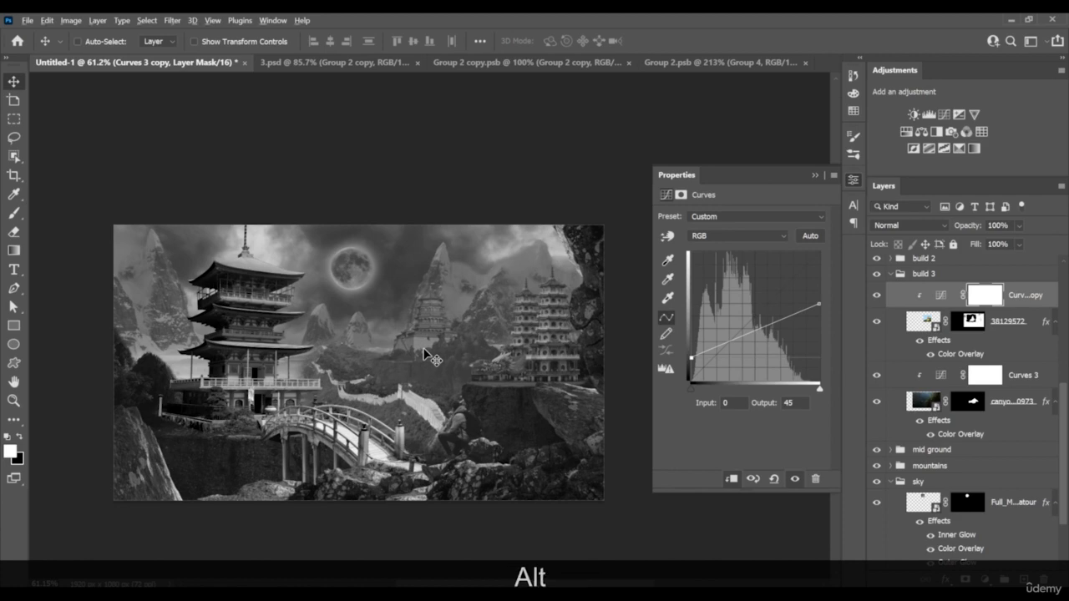
Add a Curves adjustment clipped to the great-wall layer in the mid ground group, with a white point output of 195
scroll(424, 354, up, 3)
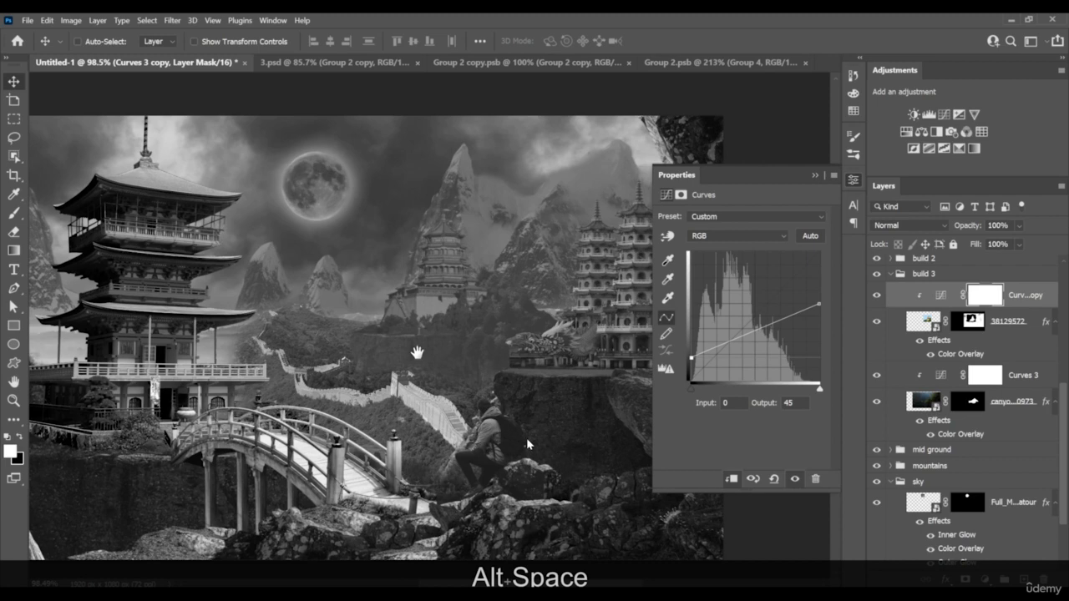
scroll(387, 414, up, 4)
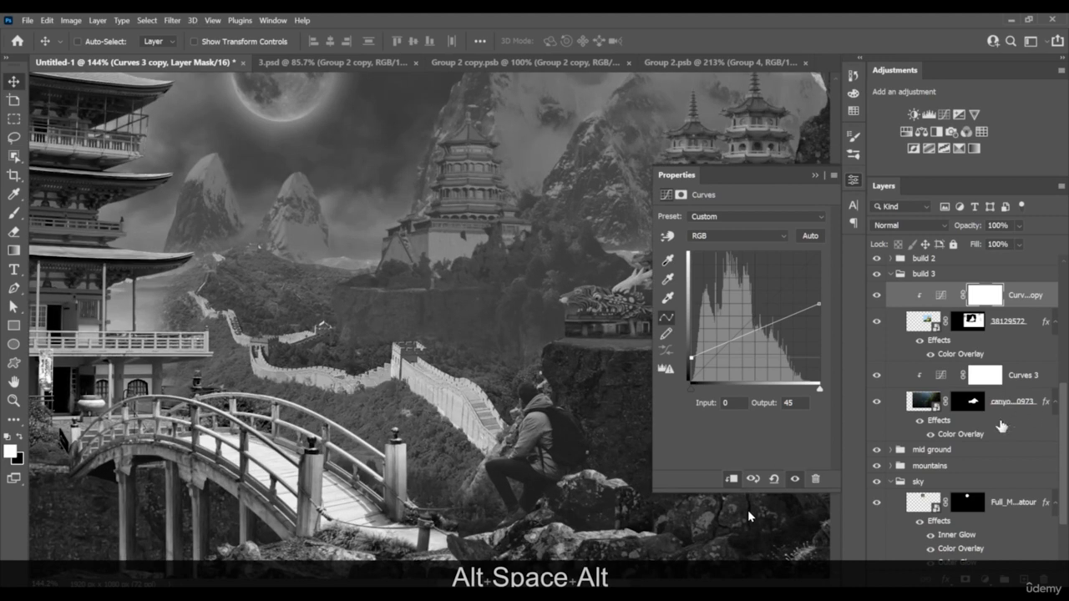
click(890, 449)
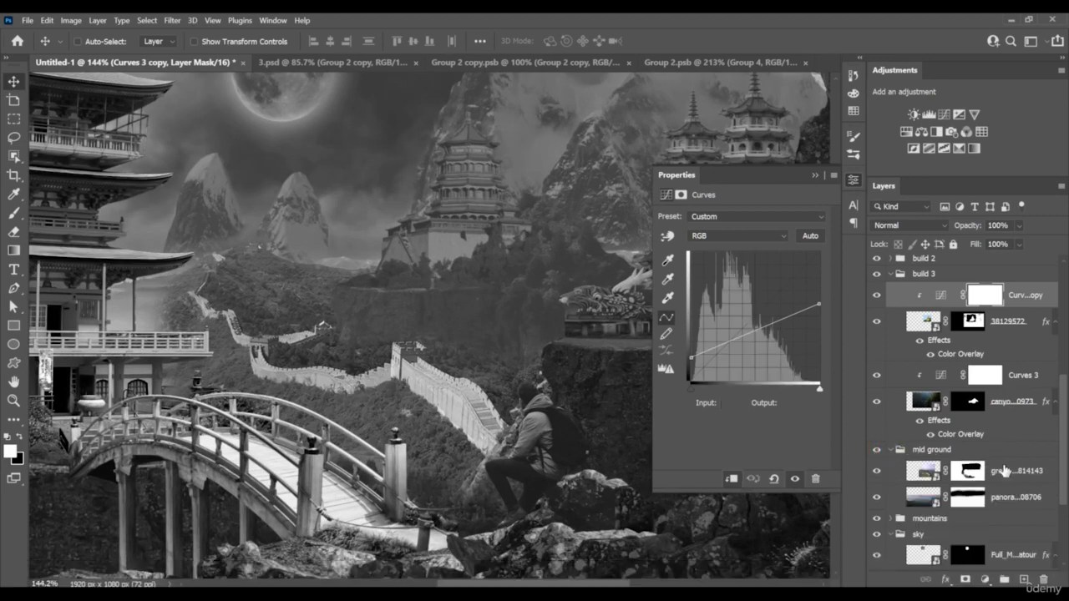
click(1006, 471)
click(1008, 495)
click(1017, 470)
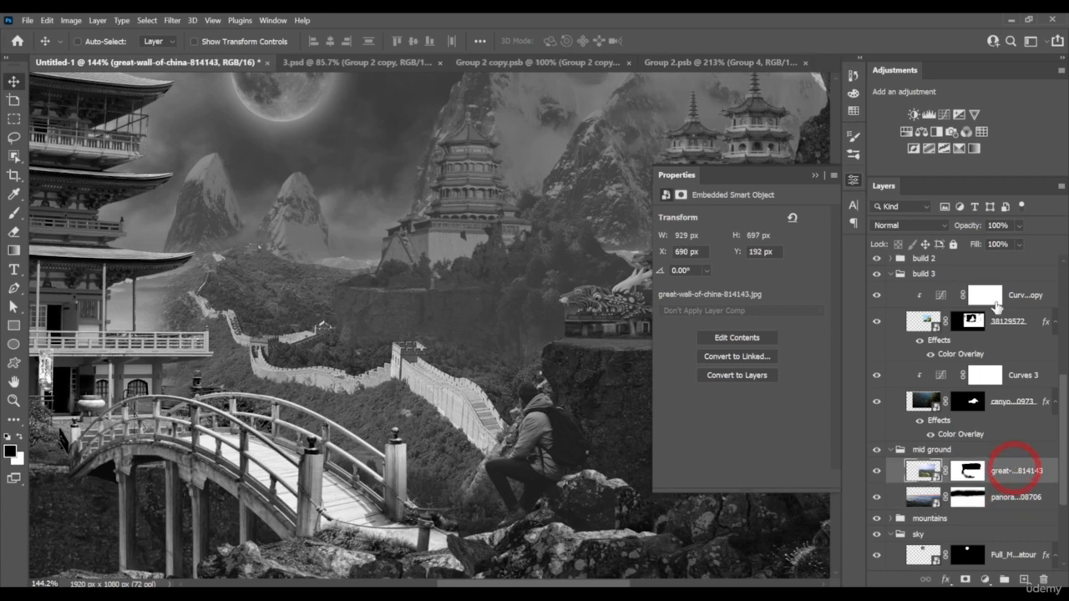
click(943, 115)
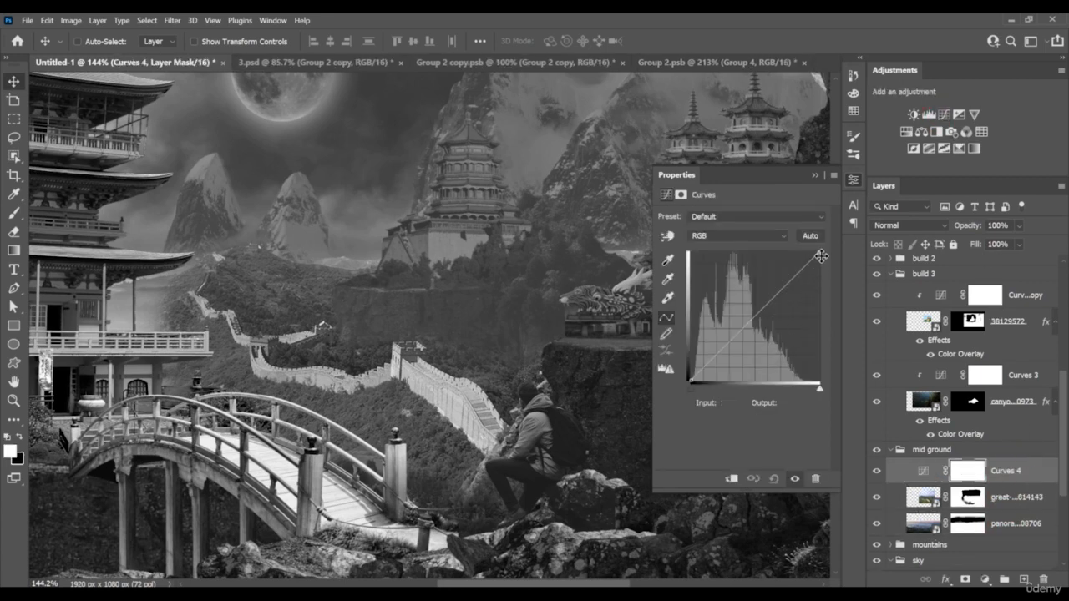
drag(822, 257, 819, 283)
click(731, 479)
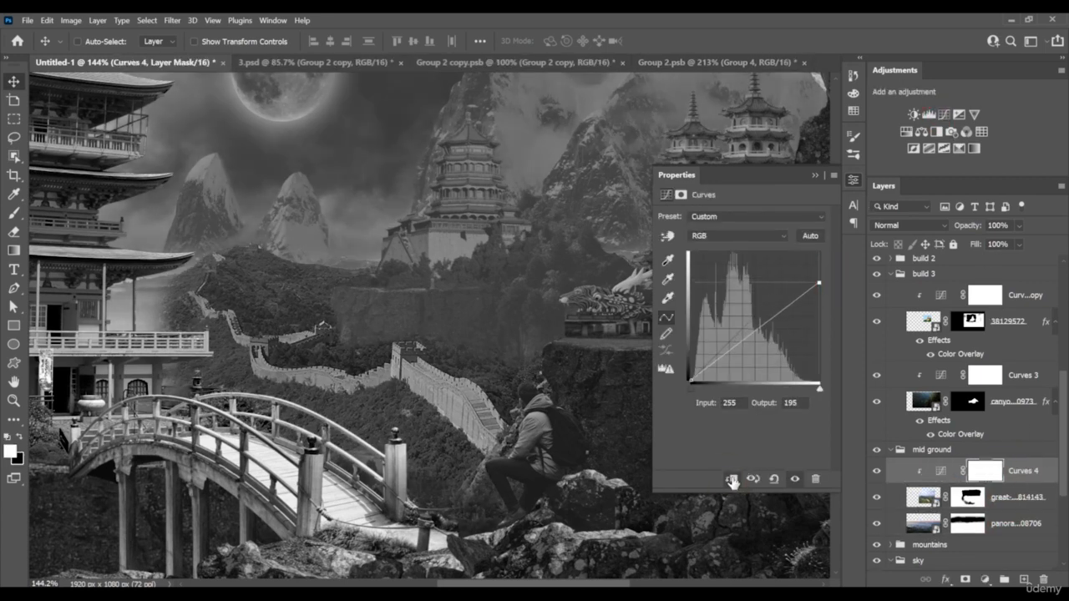
Fade the great wall by setting its curve's black point output to about 34 and its white point output to 170
drag(690, 382, 690, 361)
scroll(334, 334, up, 1)
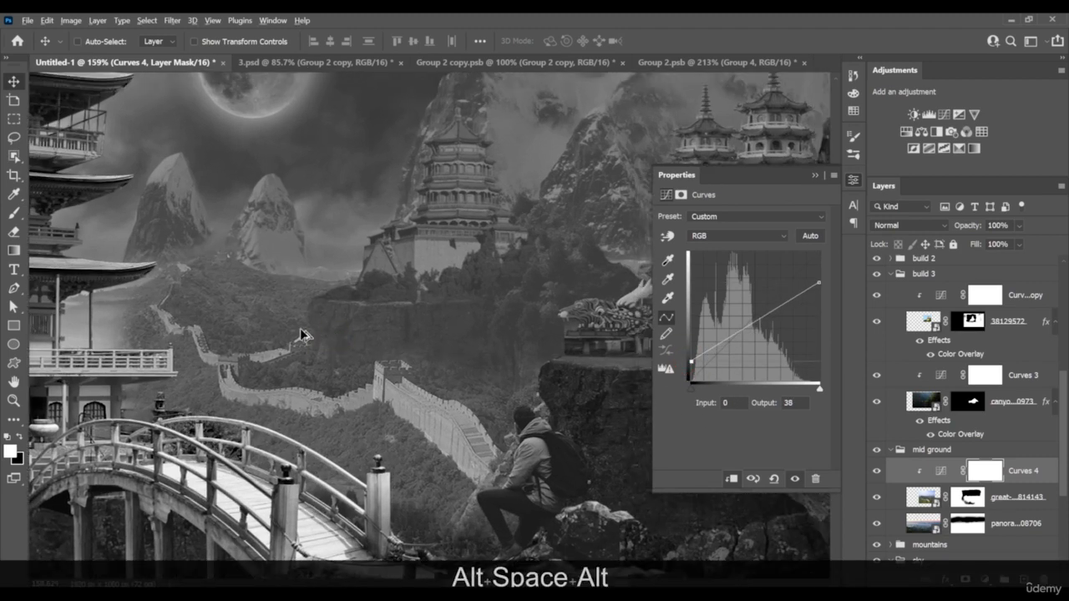
scroll(302, 334, up, 3)
drag(362, 327, 260, 304)
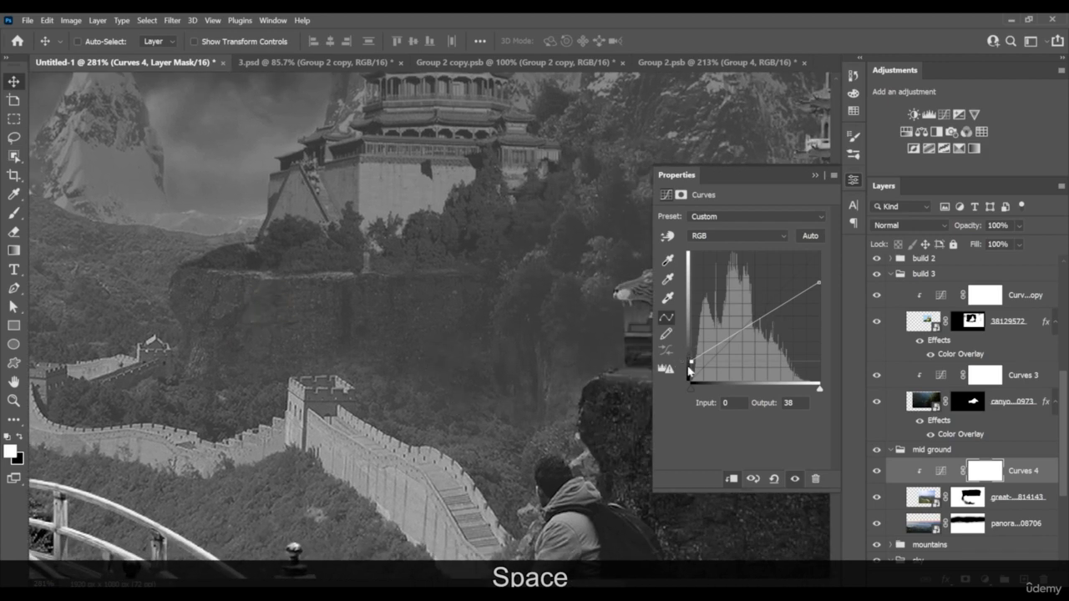
drag(691, 358, 690, 360)
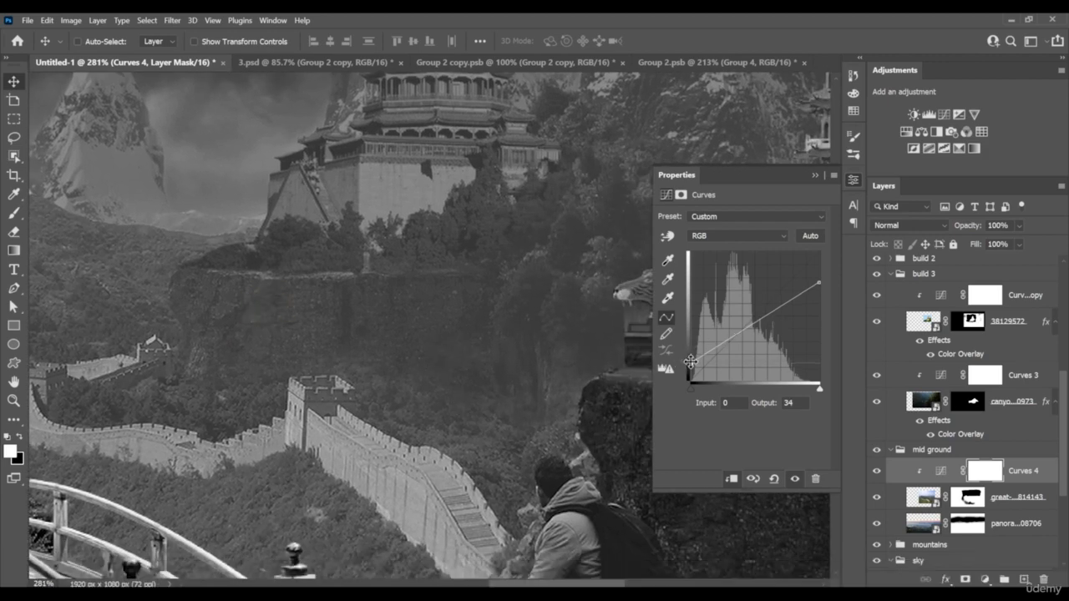
drag(819, 284, 820, 295)
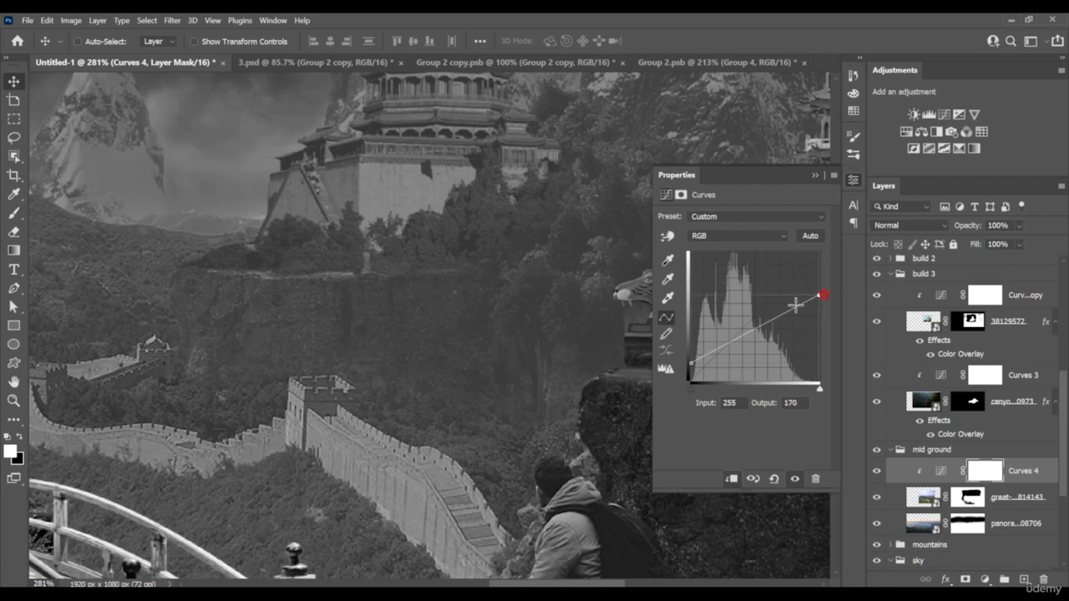
Duplicate the Curves 4 layer above the panorama layer in the mid ground group and clip the duplicate to it
scroll(415, 430, down, 9)
mouse_move(415, 438)
mouse_down()
mouse_move(476, 373)
mouse_move(406, 419)
mouse_up()
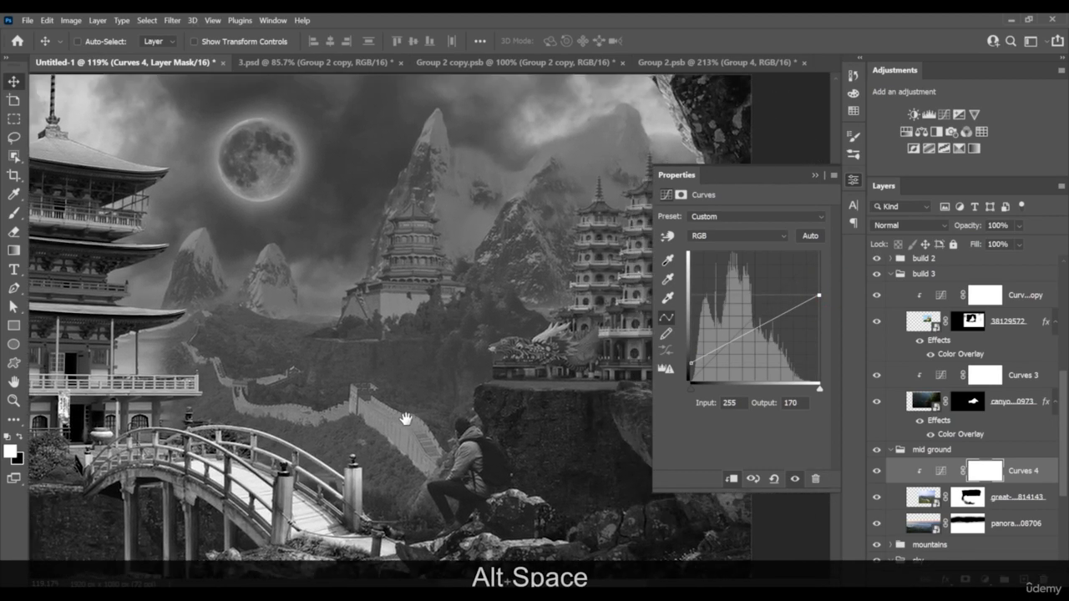
scroll(406, 419, down, 2)
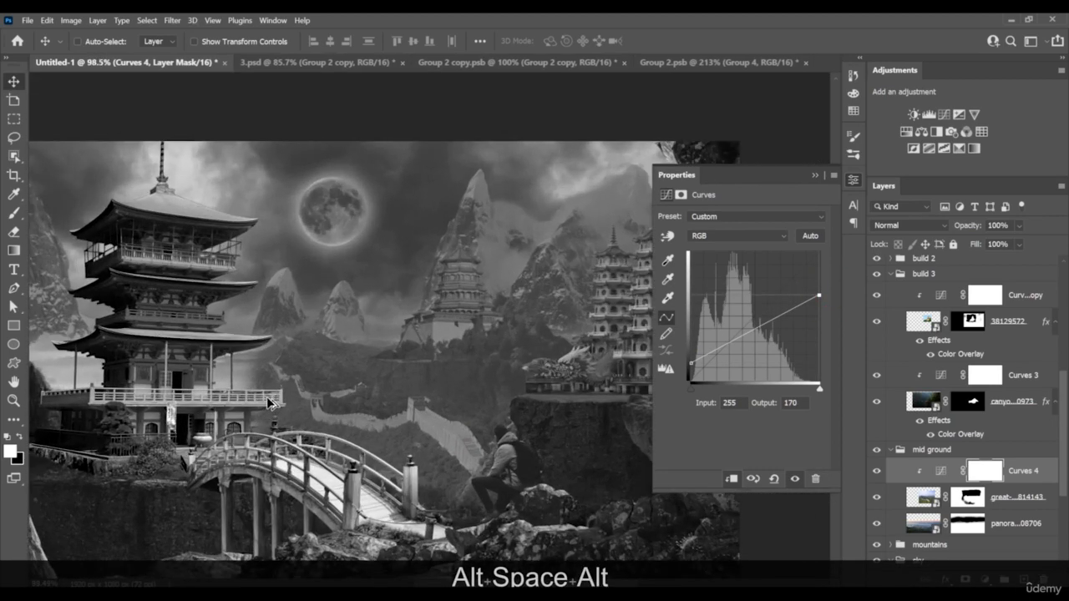
scroll(410, 375, up, 2)
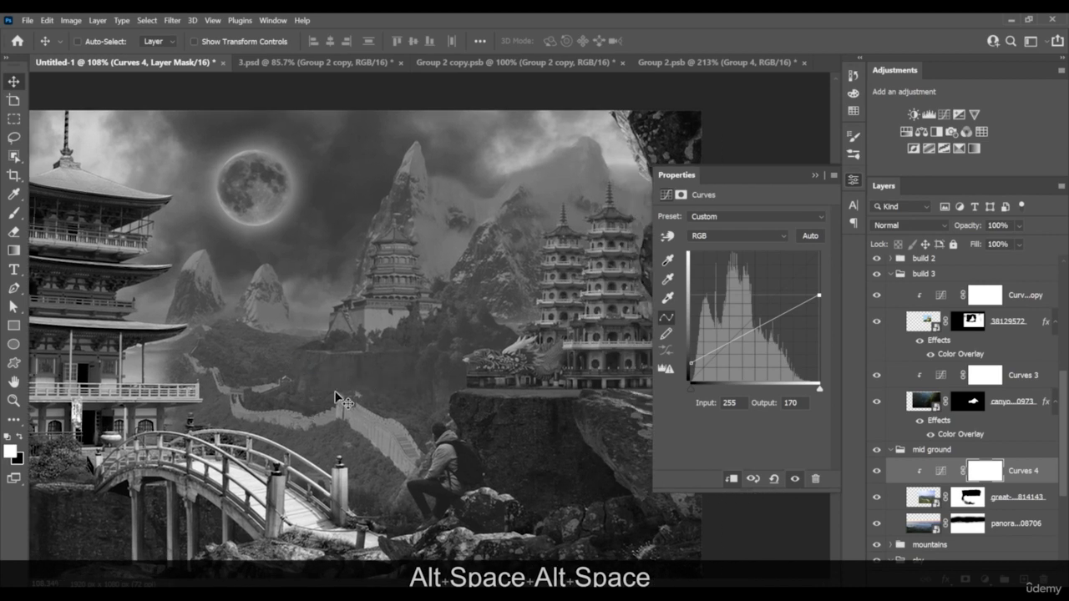
scroll(364, 376, up, 1)
drag(369, 406, 680, 352)
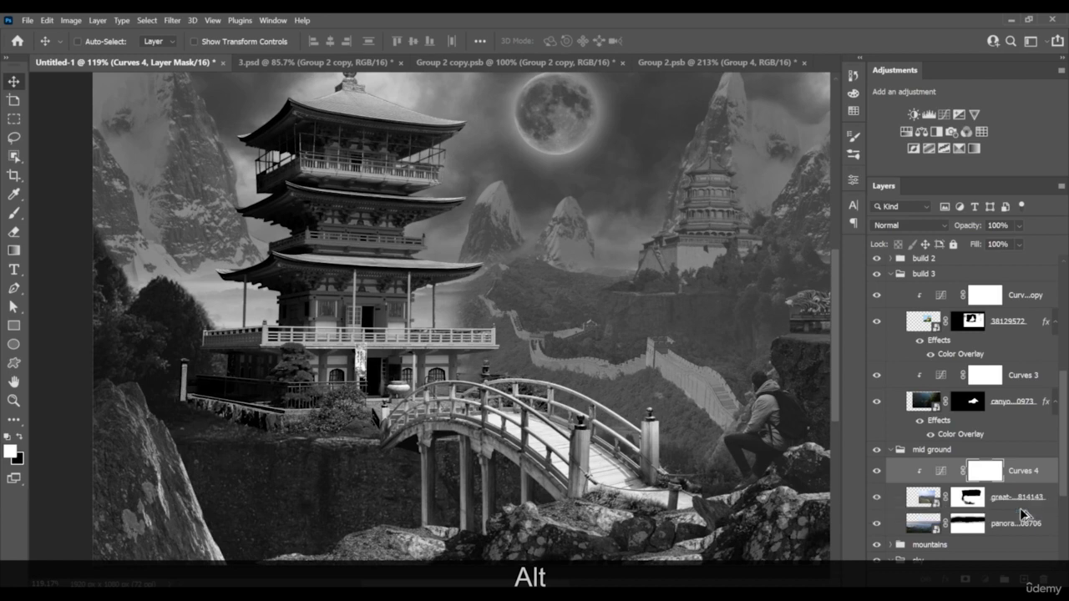
drag(1023, 515, 1023, 512)
Lower the white point output of the panorama layer's duplicated curve to 122
drag(499, 362, 446, 386)
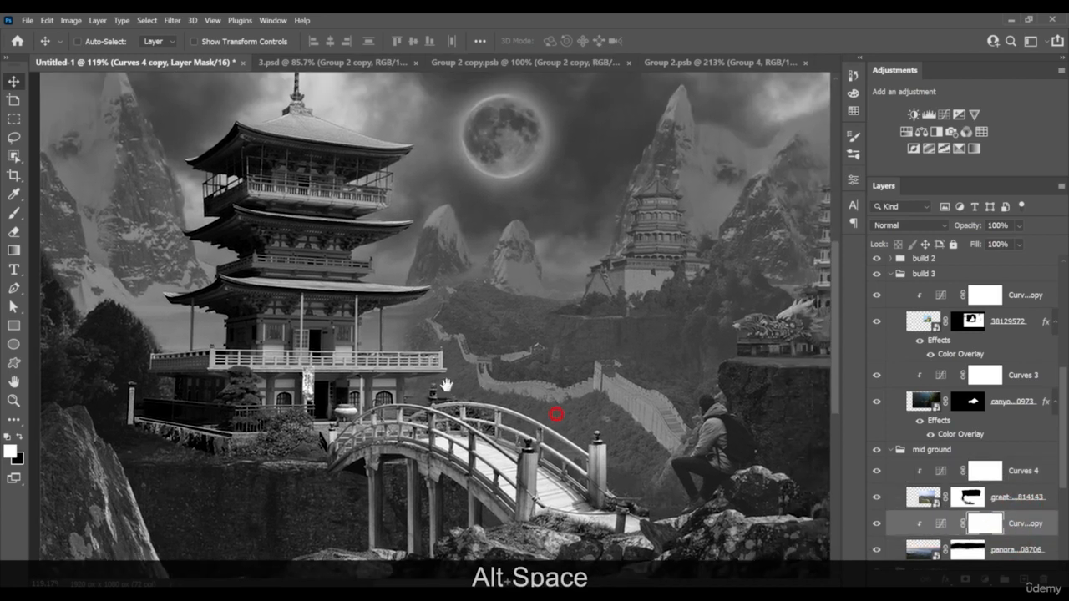
drag(645, 407, 570, 356)
double_click(941, 523)
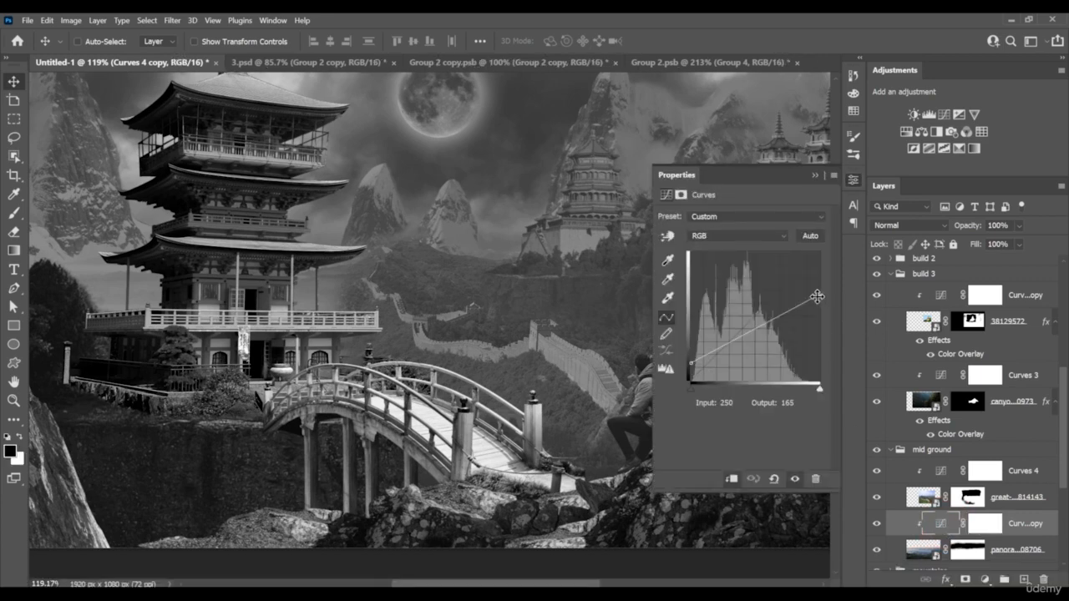
drag(817, 297, 831, 318)
scroll(342, 281, up, 5)
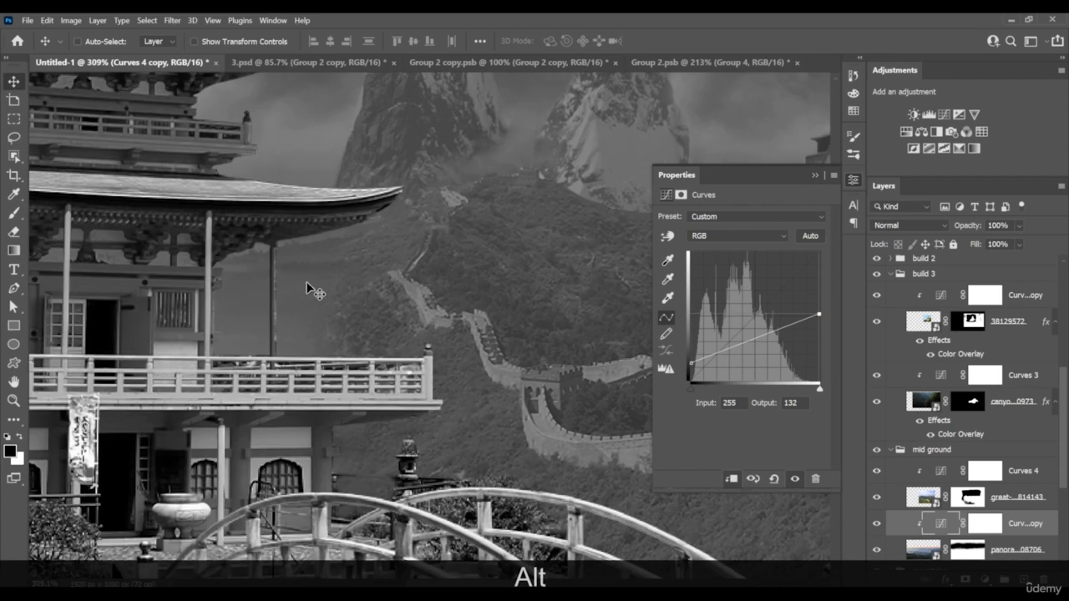
drag(821, 314, 825, 321)
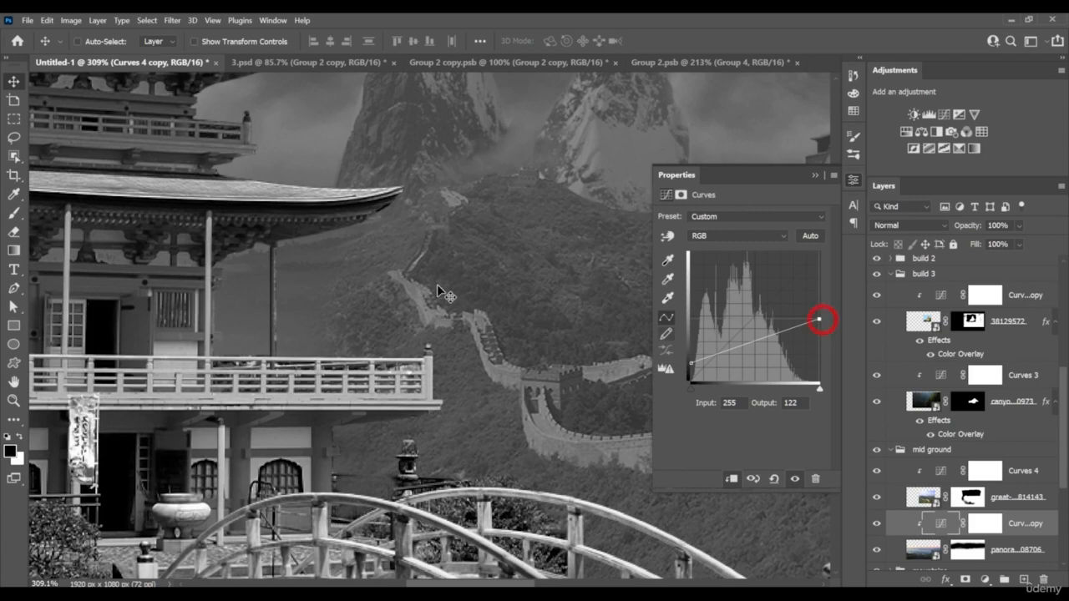
Raise the black point of the panorama layer's duplicated curve slightly and set its white point output to 114
drag(544, 457, 229, 116)
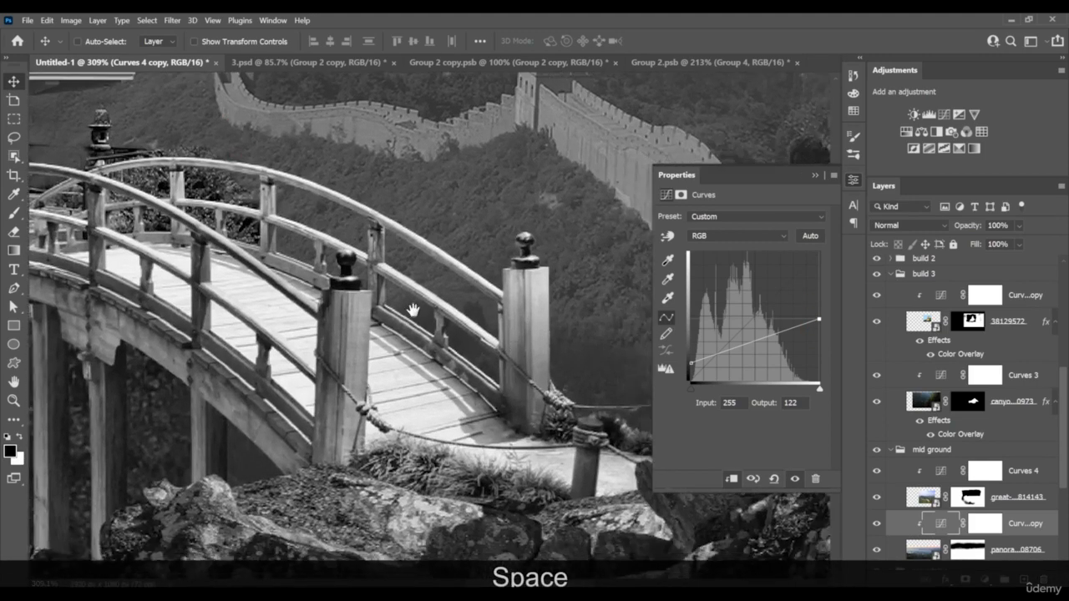
drag(410, 310, 144, 273)
drag(690, 364, 688, 356)
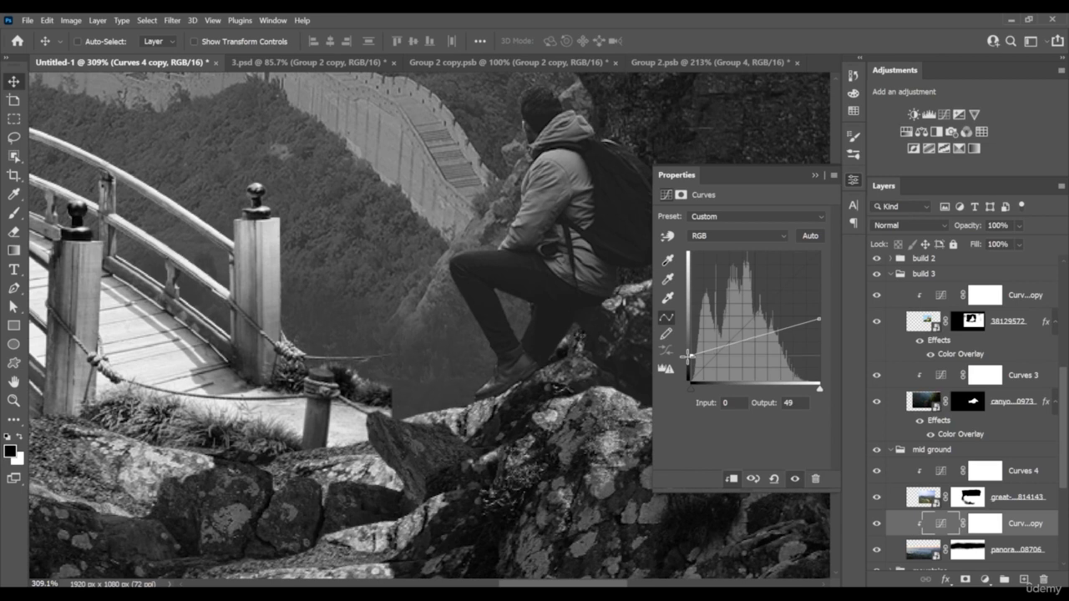
drag(686, 356, 687, 360)
drag(819, 319, 818, 314)
scroll(329, 365, down, 14)
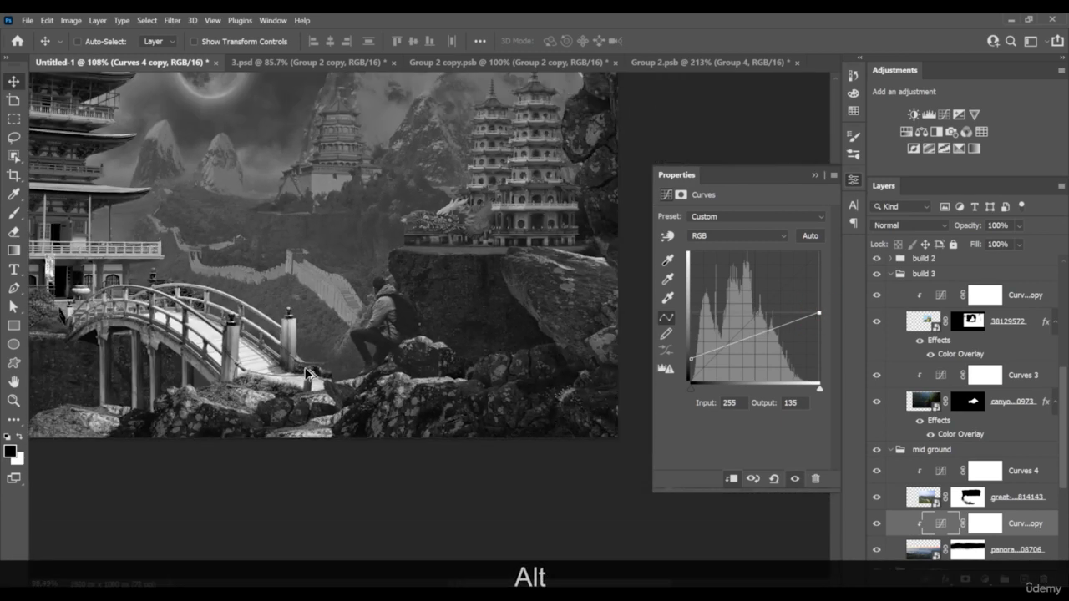
drag(267, 360, 372, 419)
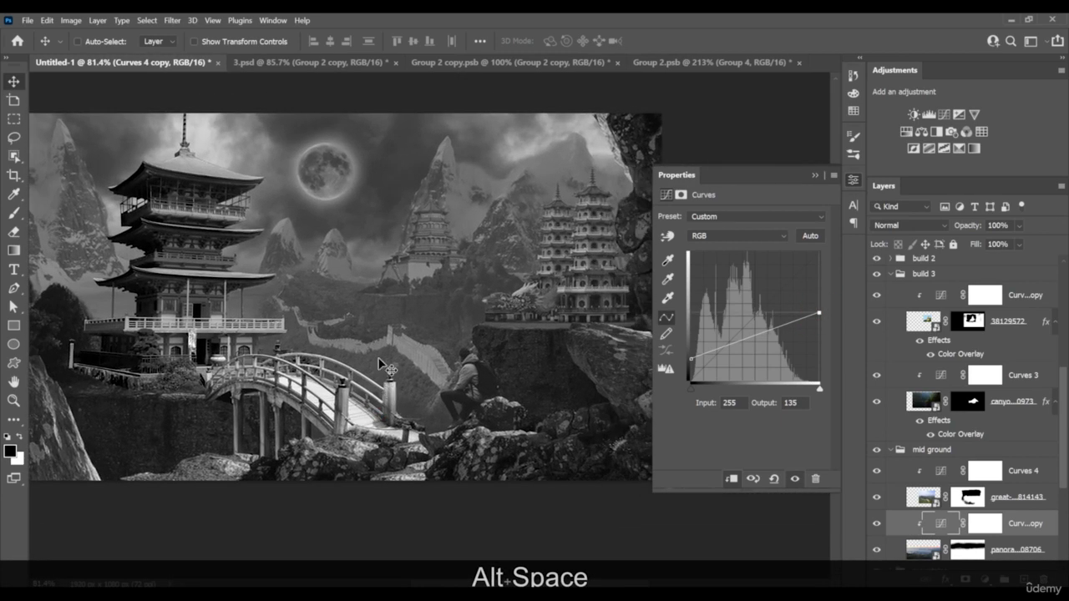
drag(815, 316, 821, 325)
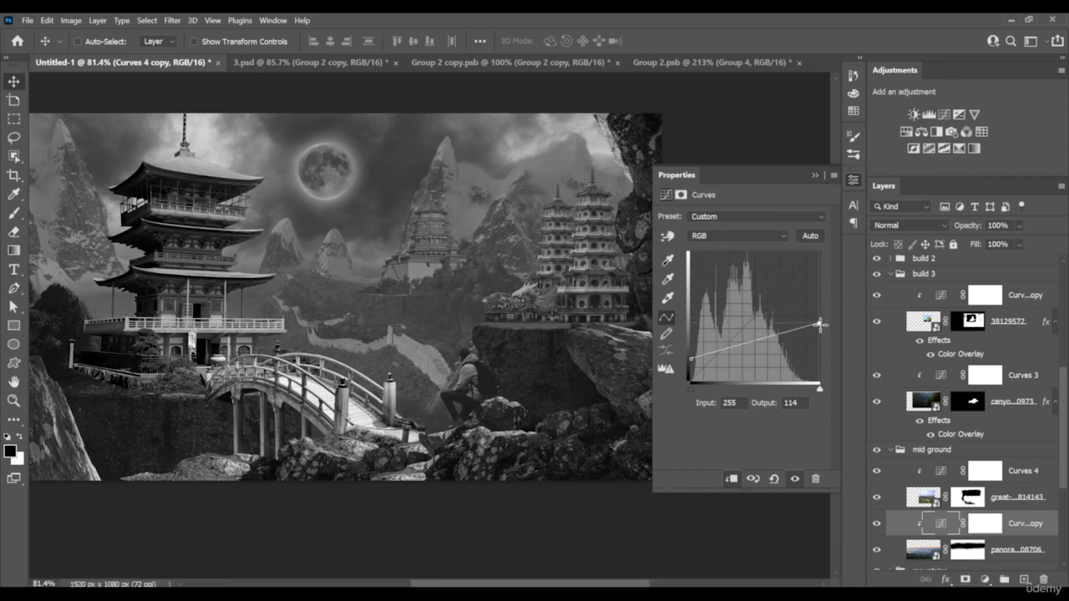
click(818, 173)
Examine the tonal balance between the bridge, great wall, seated figure and distant towers across the composite
scroll(493, 360, down, 4)
scroll(493, 360, up, 2)
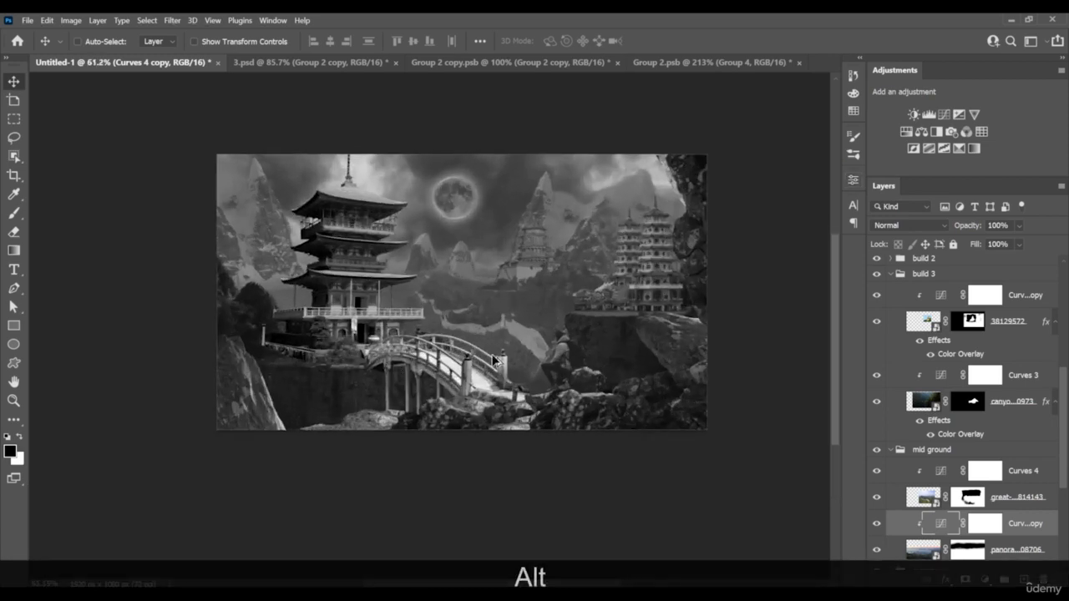
drag(608, 292, 490, 275)
scroll(515, 257, up, 7)
drag(476, 362, 441, 357)
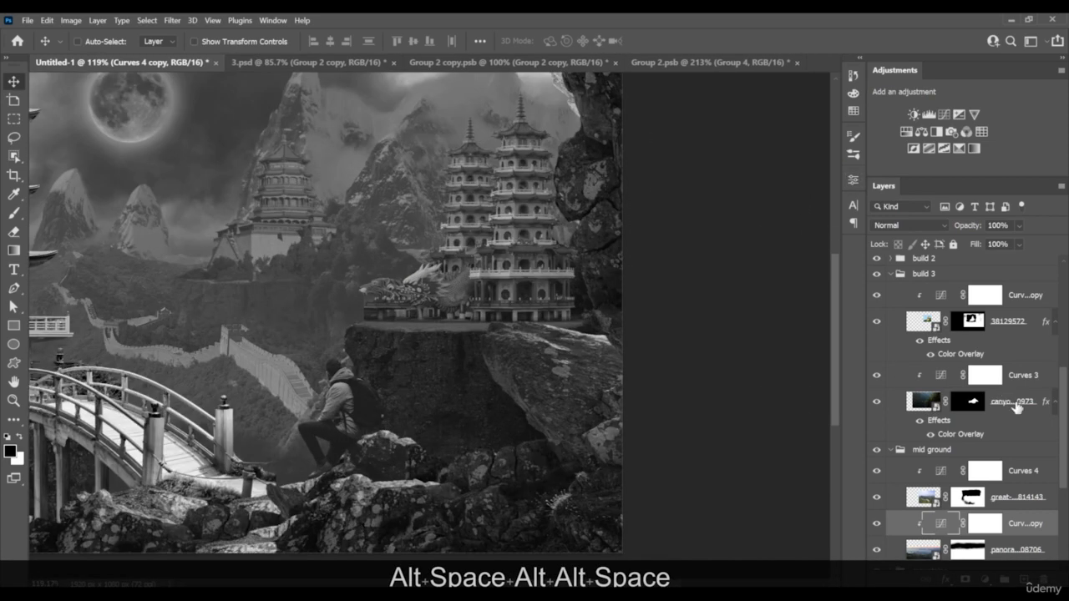
click(887, 276)
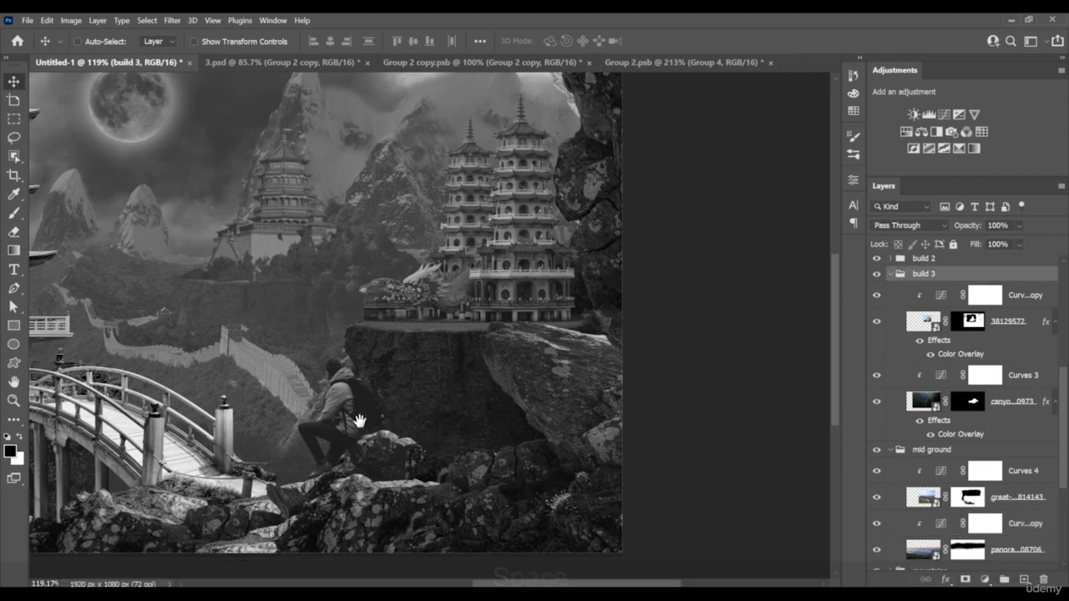
drag(682, 376, 705, 412)
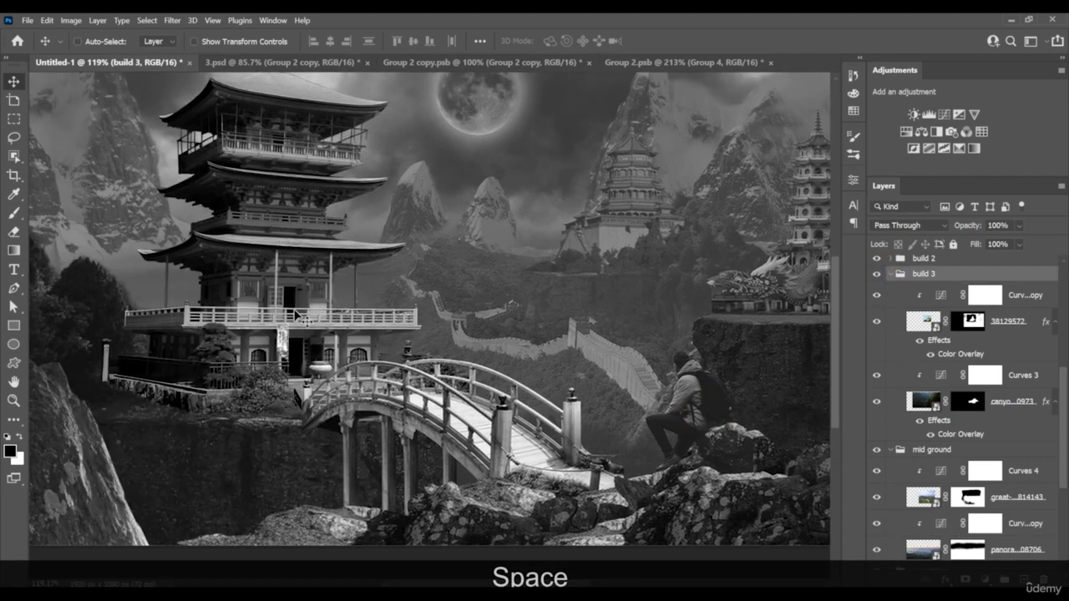
drag(511, 403, 242, 421)
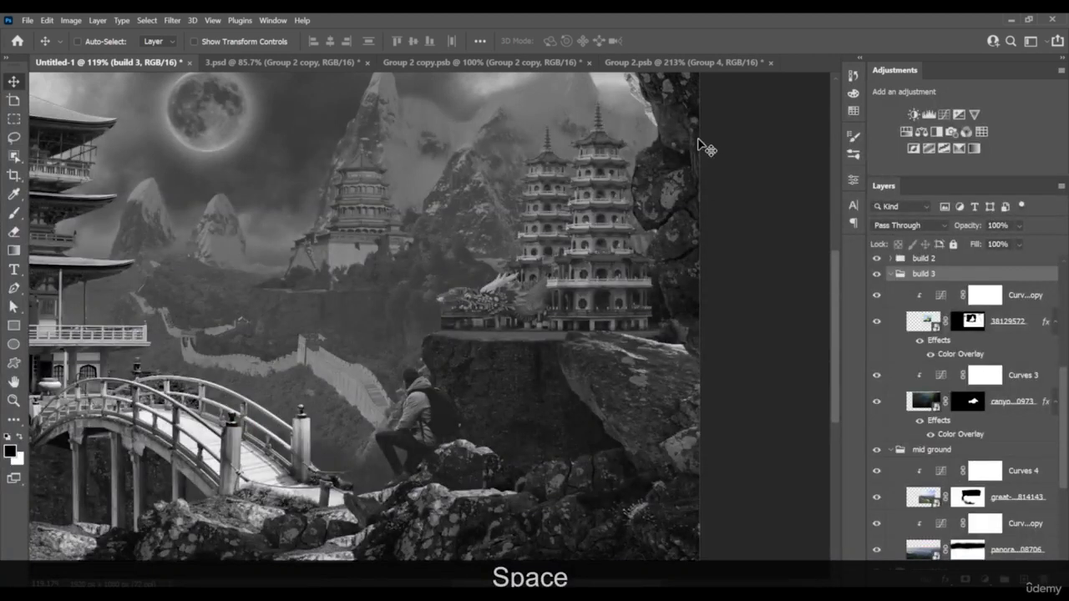
drag(543, 370, 525, 422)
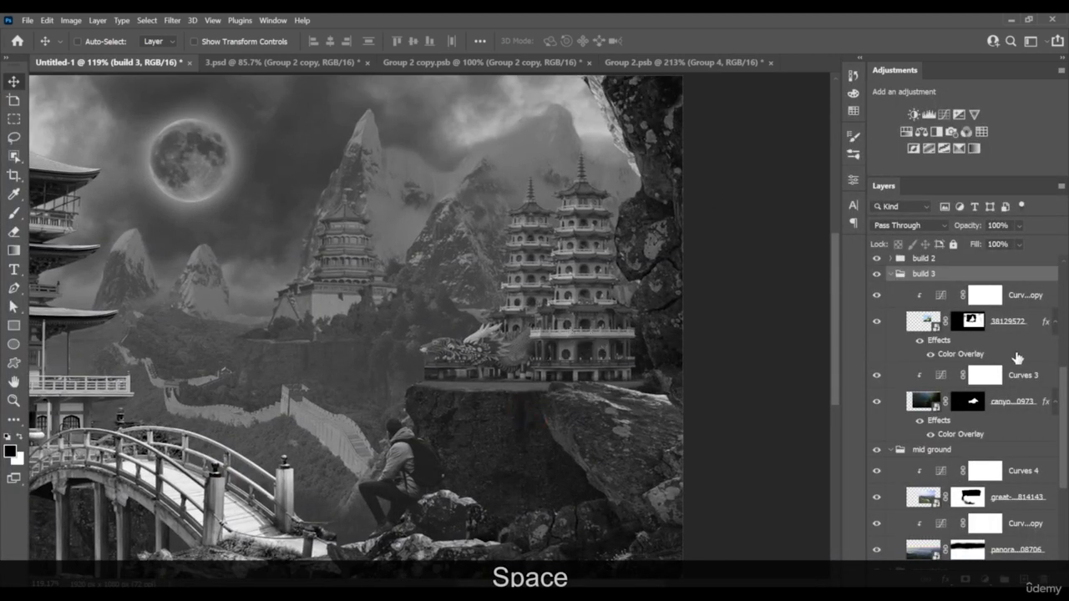
Collapse the build 3 and mid ground groups and expand the build 2 group
click(890, 274)
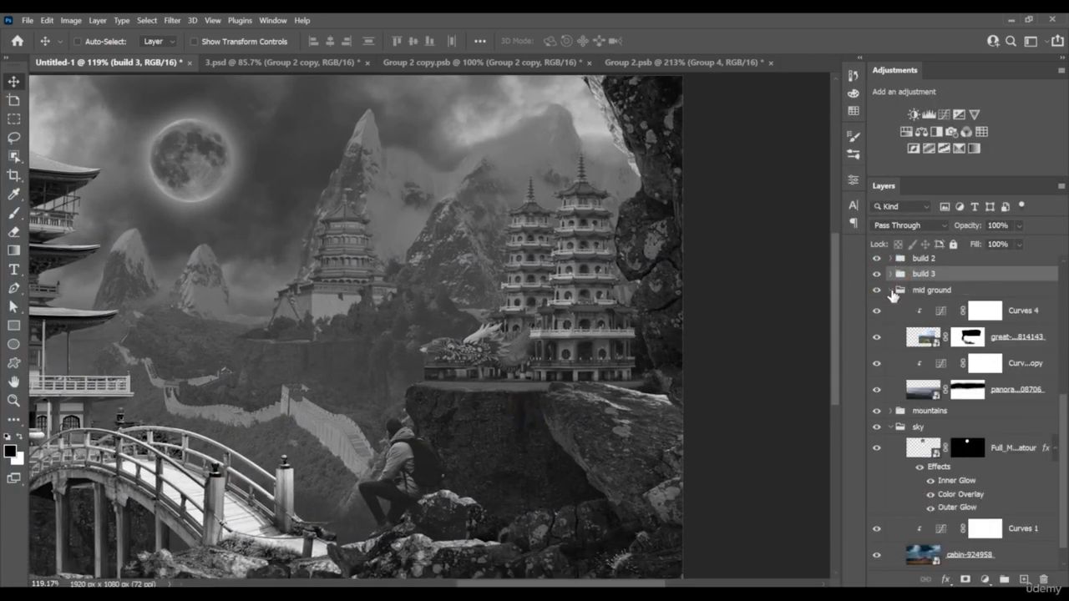
click(892, 294)
click(893, 339)
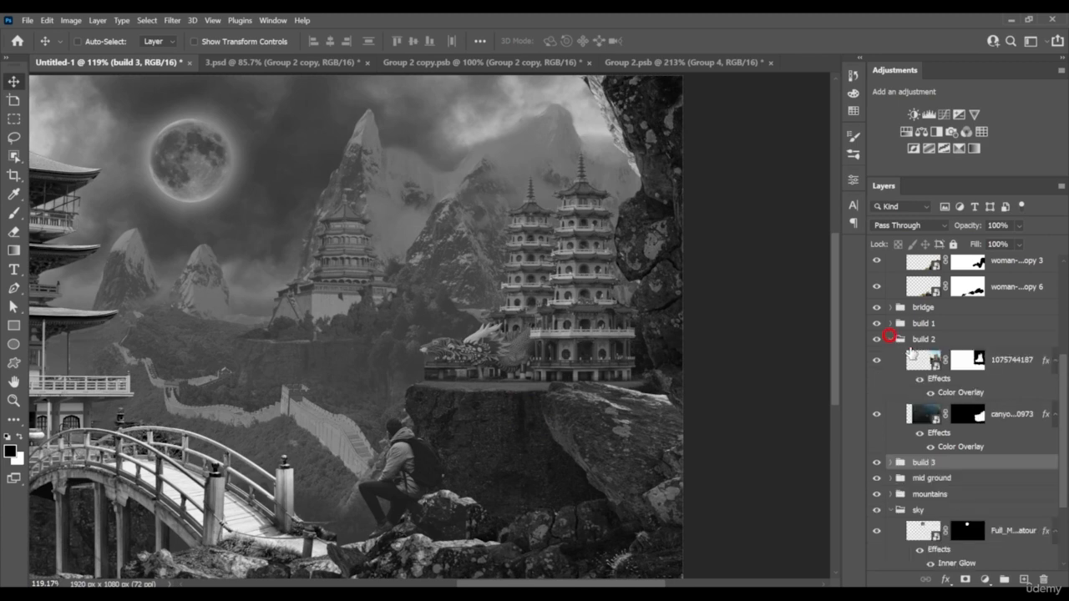
Add a Curves adjustment clipped to the canyon layer in the build 2 group, with black point output 20 and white point output 214
click(1014, 380)
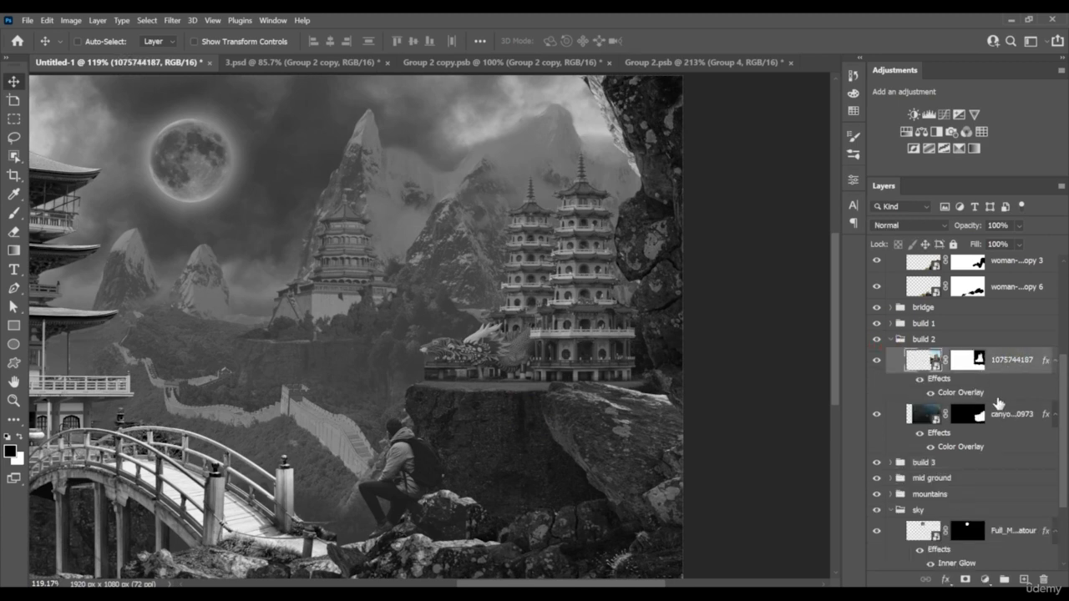
click(1011, 407)
click(943, 114)
scroll(331, 478, up, 3)
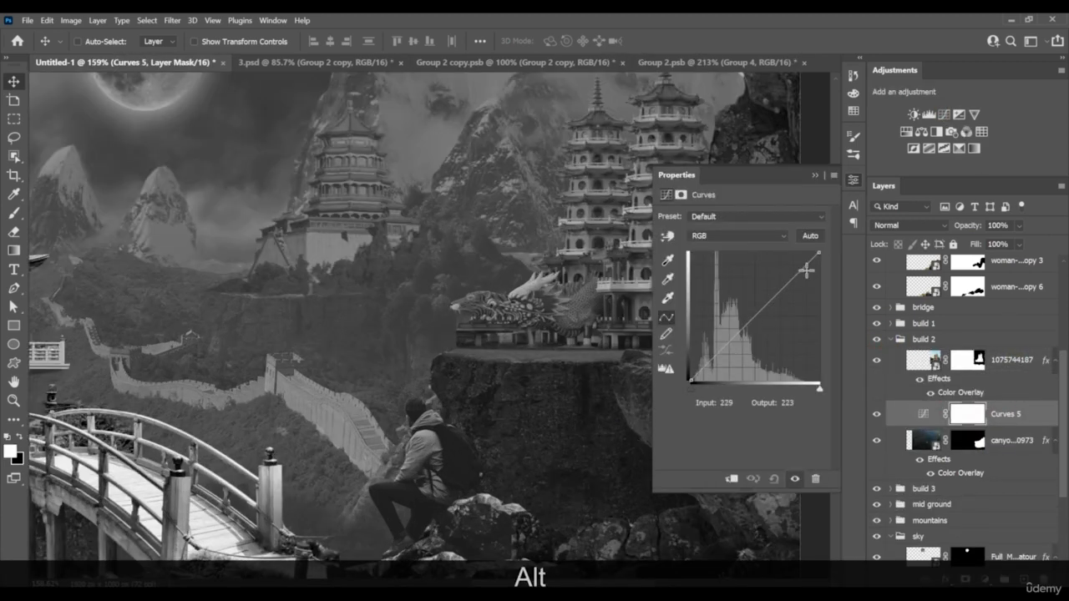
drag(690, 382, 691, 370)
click(730, 479)
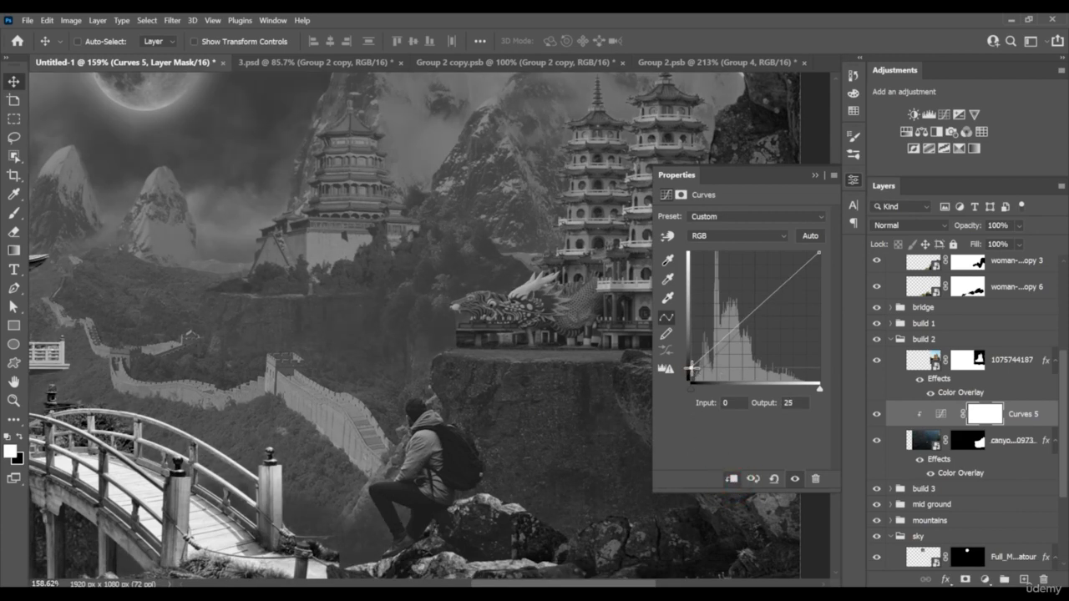
drag(690, 368, 691, 372)
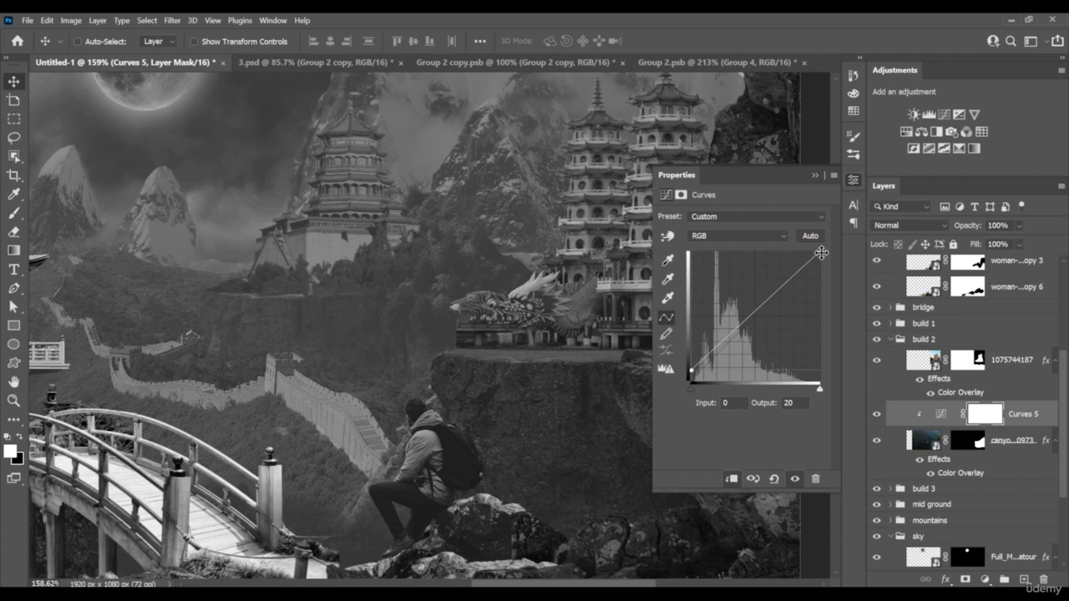
drag(821, 252, 833, 273)
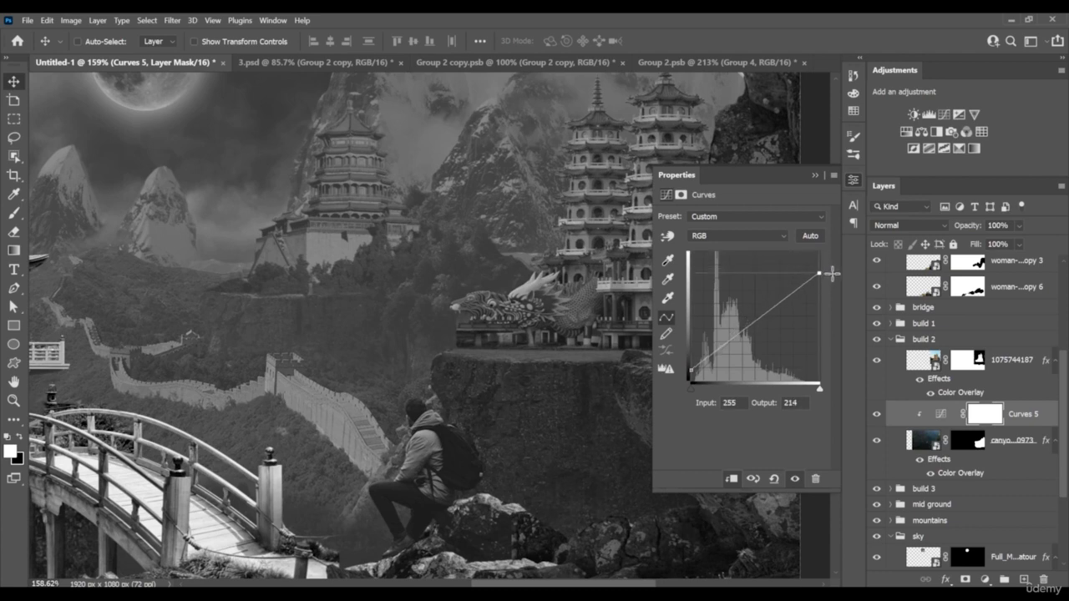
Add a Curves adjustment clipped to the twin-tower layer in the build 2 group, with black point output 13 and white point output 192
click(1029, 415)
click(1005, 340)
click(944, 115)
alt+click(1028, 372)
drag(380, 395, 319, 390)
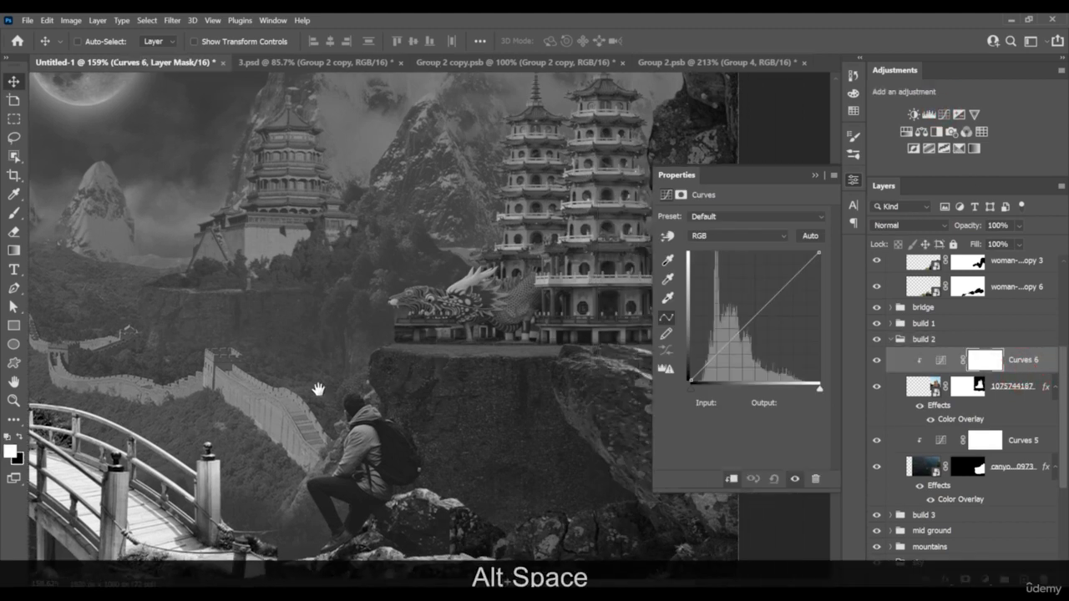
drag(463, 366, 373, 432)
drag(689, 383, 688, 376)
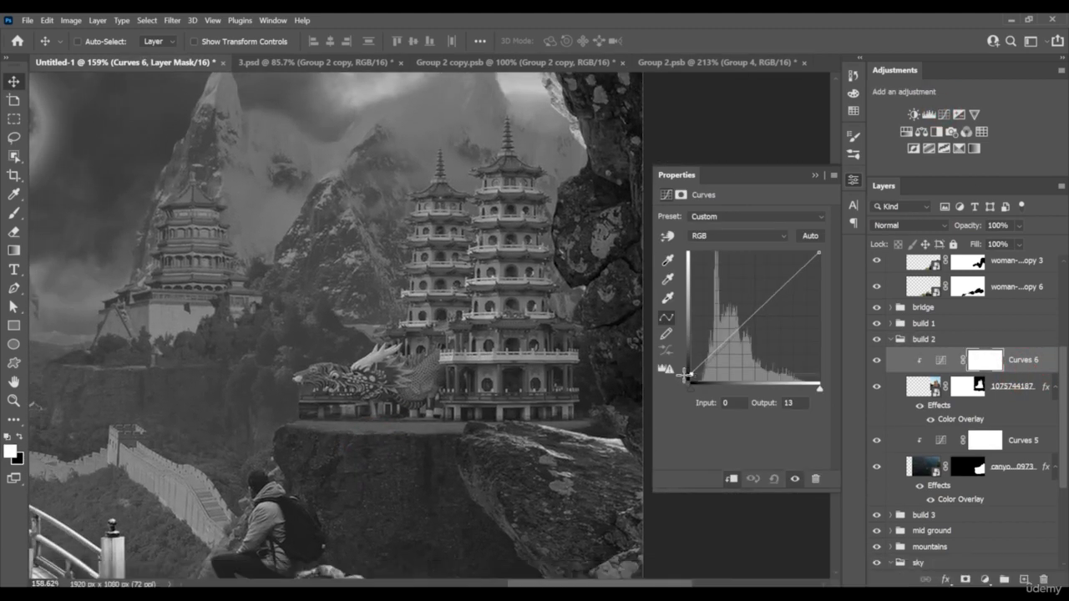
drag(819, 252, 834, 286)
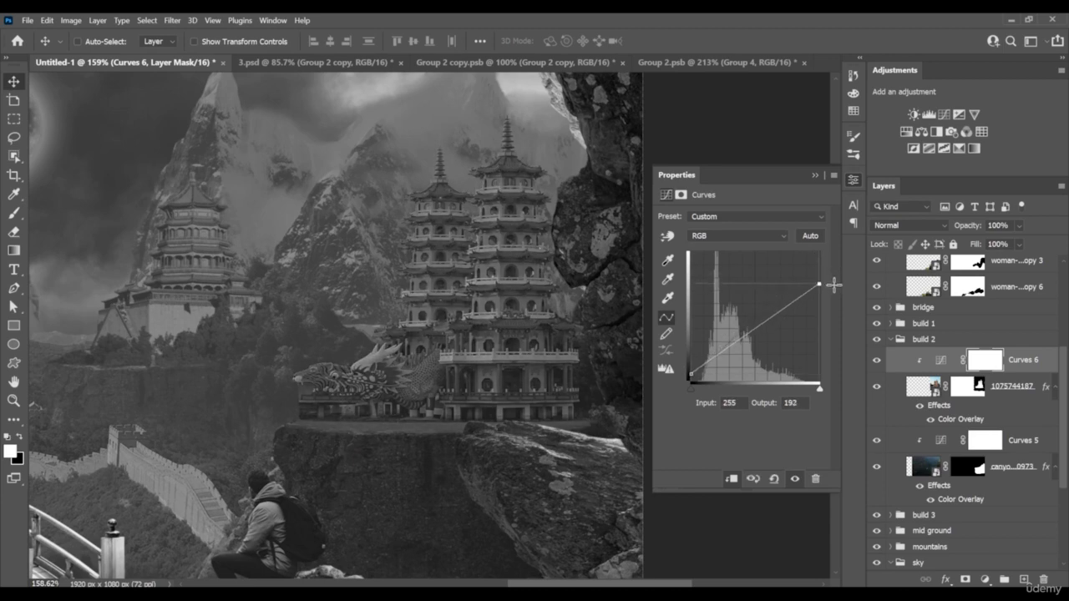
Bend the twin-tower curve through a highlight point at input 215, output 173, and raise its white point
scroll(502, 369, down, 13)
scroll(486, 399, up, 7)
drag(524, 339, 473, 341)
scroll(491, 326, up, 4)
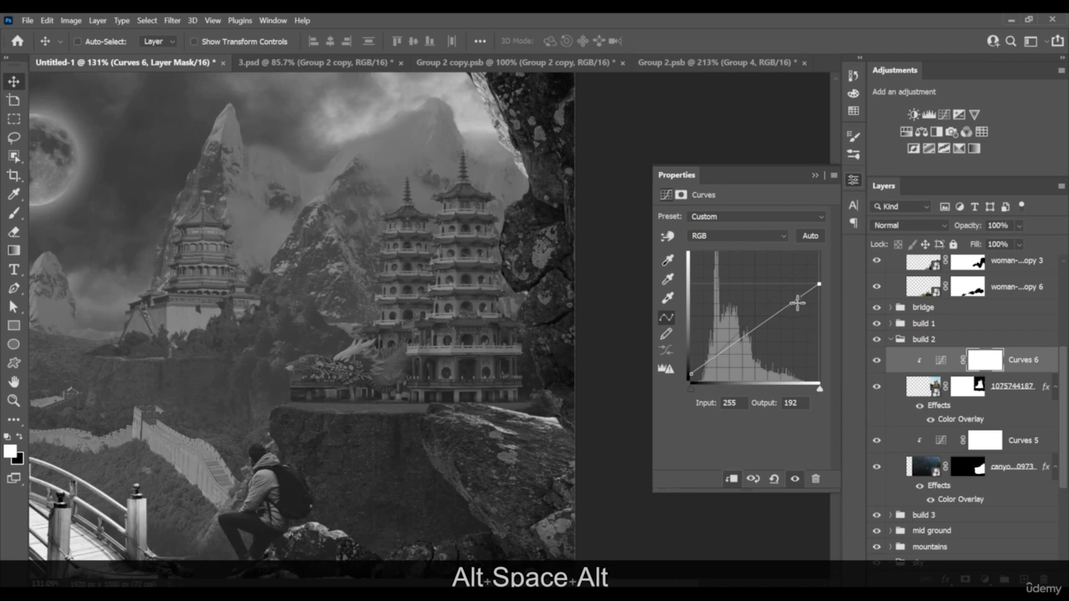
click(802, 296)
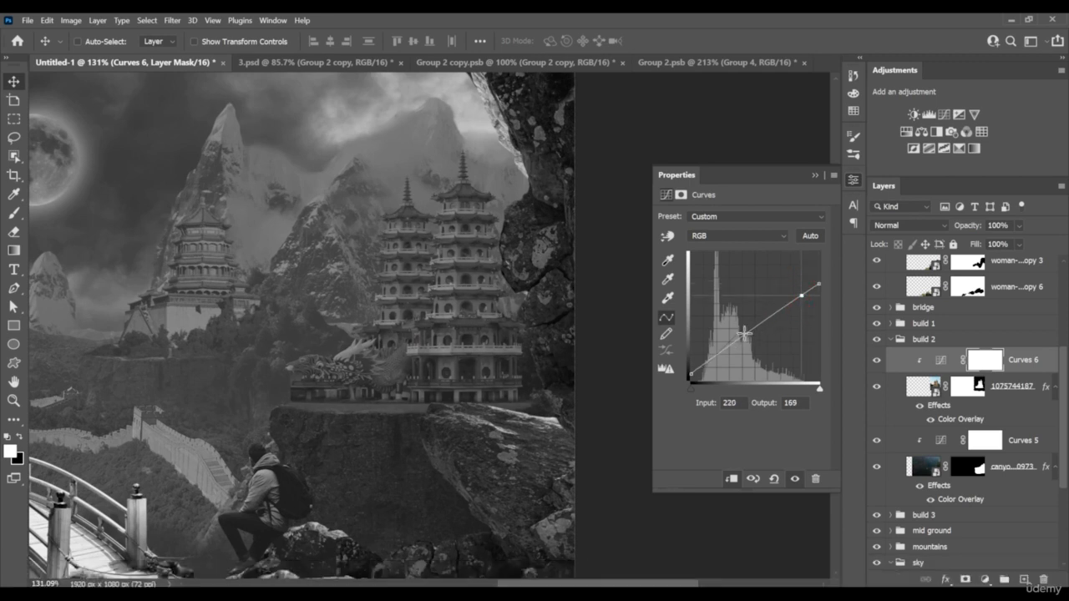
click(746, 336)
mouse_move(816, 287)
mouse_down()
mouse_move(817, 269)
mouse_move(799, 294)
mouse_up()
Check the twin towers' tones against the rest of the composite with the curve settings closed
scroll(343, 407, down, 3)
drag(339, 406, 419, 379)
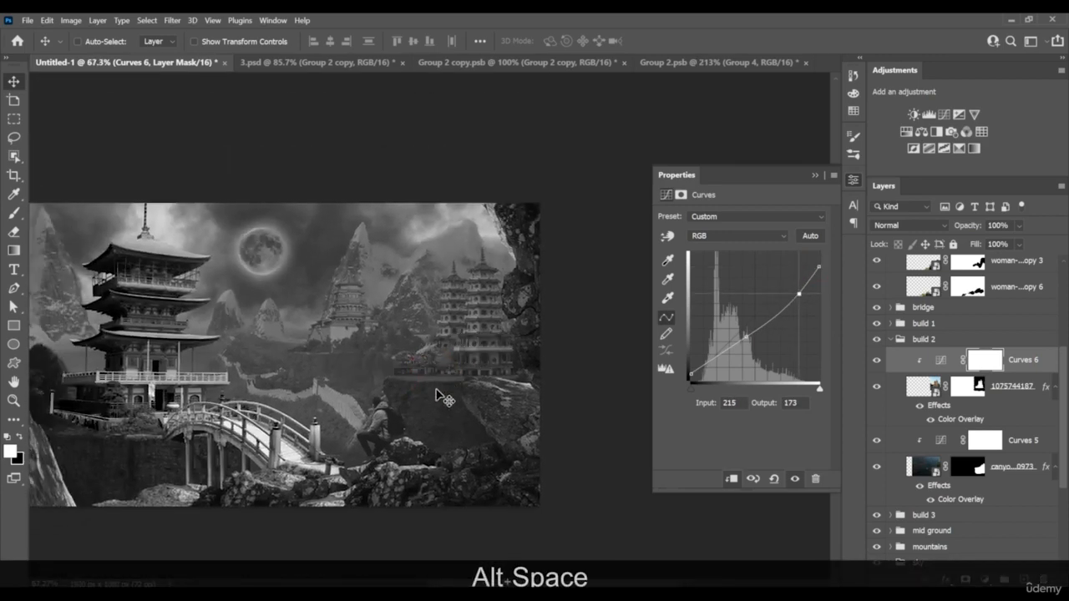
scroll(443, 393, down, 1)
scroll(413, 415, up, 3)
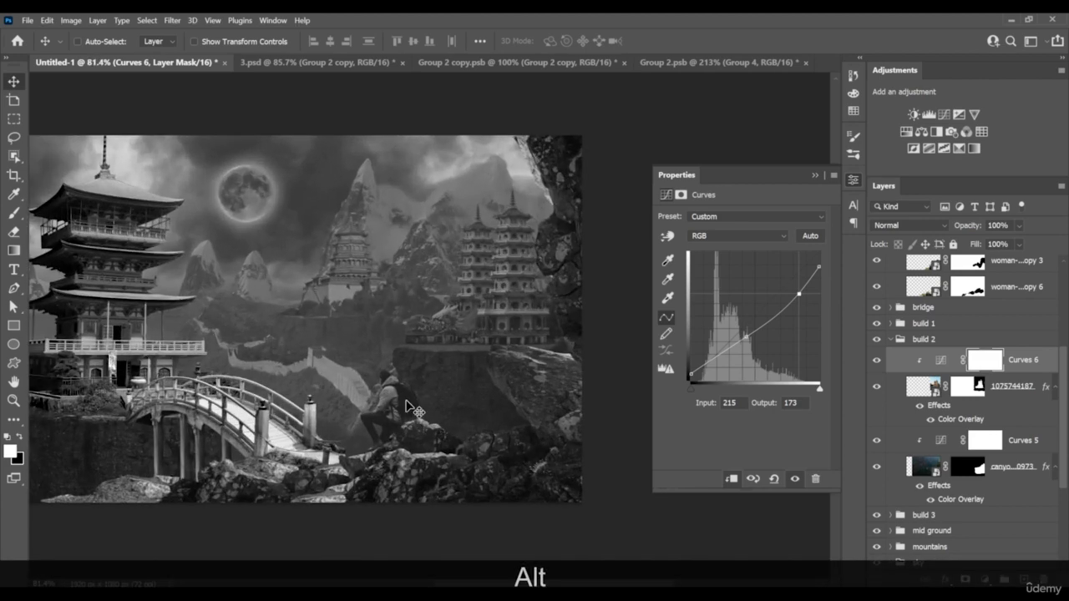
drag(415, 401, 477, 419)
drag(373, 391, 456, 387)
click(815, 175)
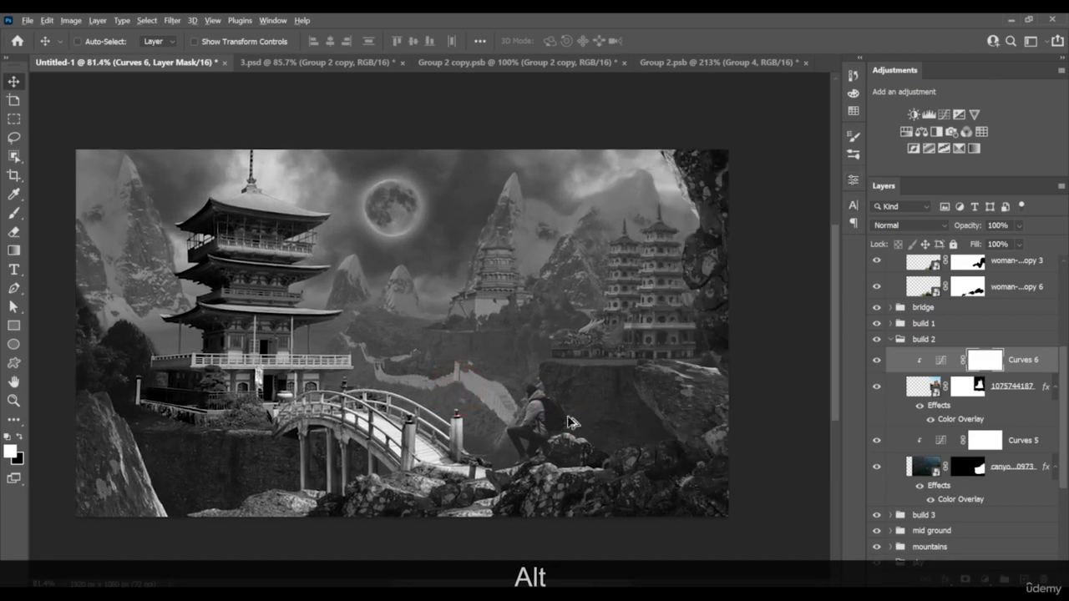
drag(573, 424, 575, 422)
Add a Curves adjustment clipped to the Group 1 pagoda layer in the build 1 group, with a white point output of 161
click(892, 340)
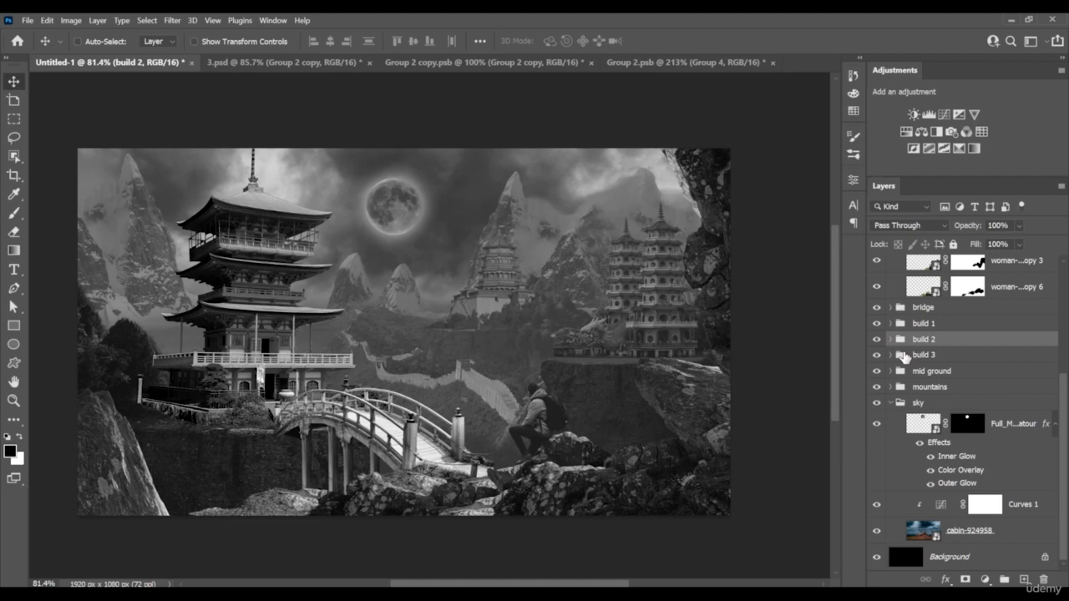
click(890, 324)
click(1009, 354)
drag(298, 379, 459, 421)
scroll(459, 421, up, 5)
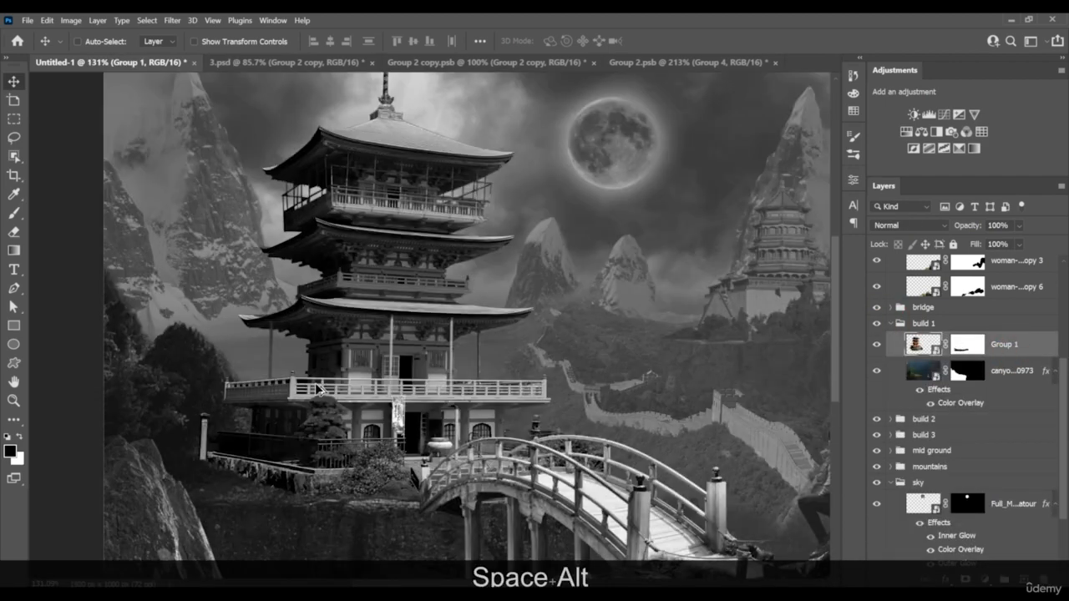
click(943, 114)
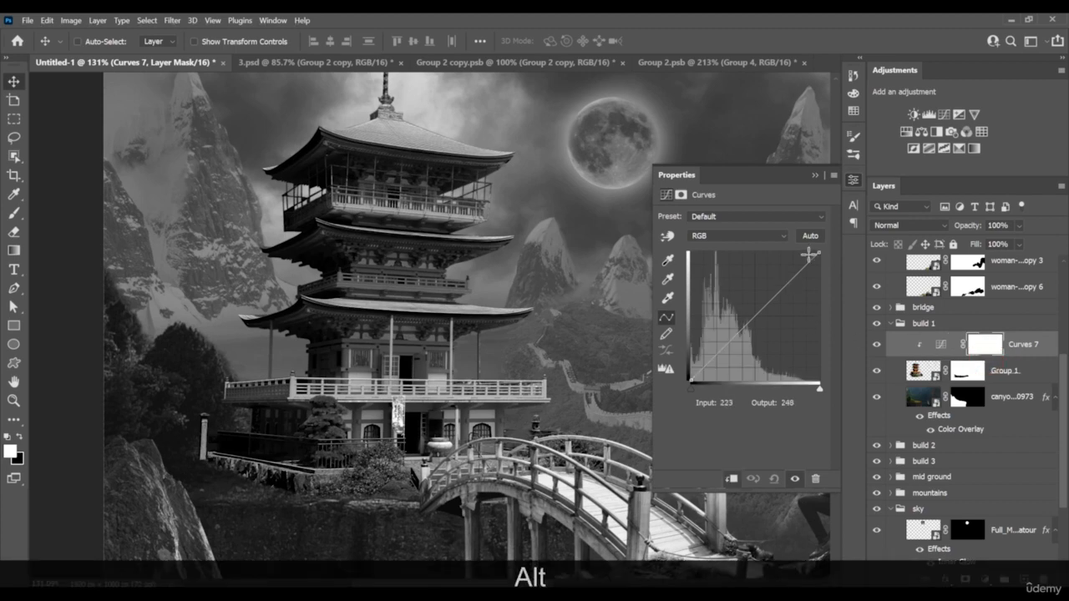
drag(815, 254, 833, 301)
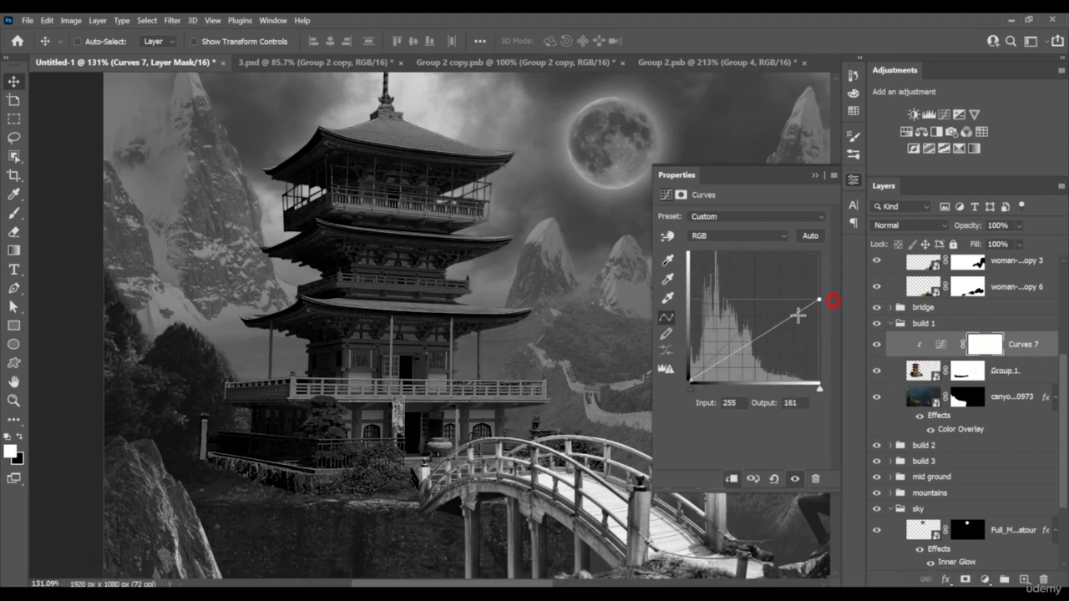
Raise the pagoda curve's black point and shape it through points at input 95, output 75 and input 16, output 26
drag(690, 382, 739, 342)
alt+scroll(382, 370, down, 3)
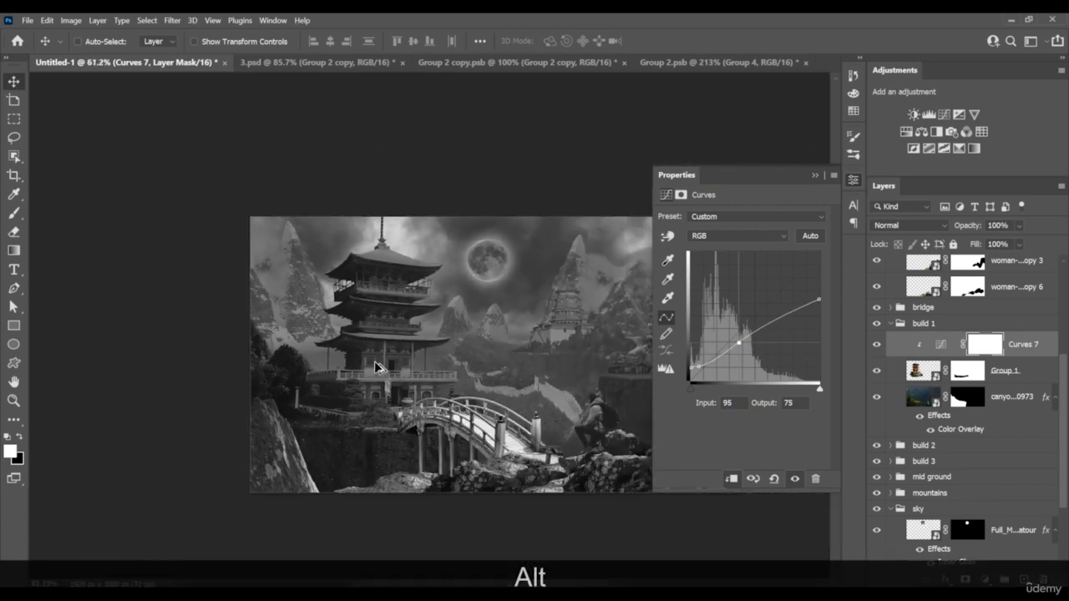
alt+scroll(390, 337, up, 6)
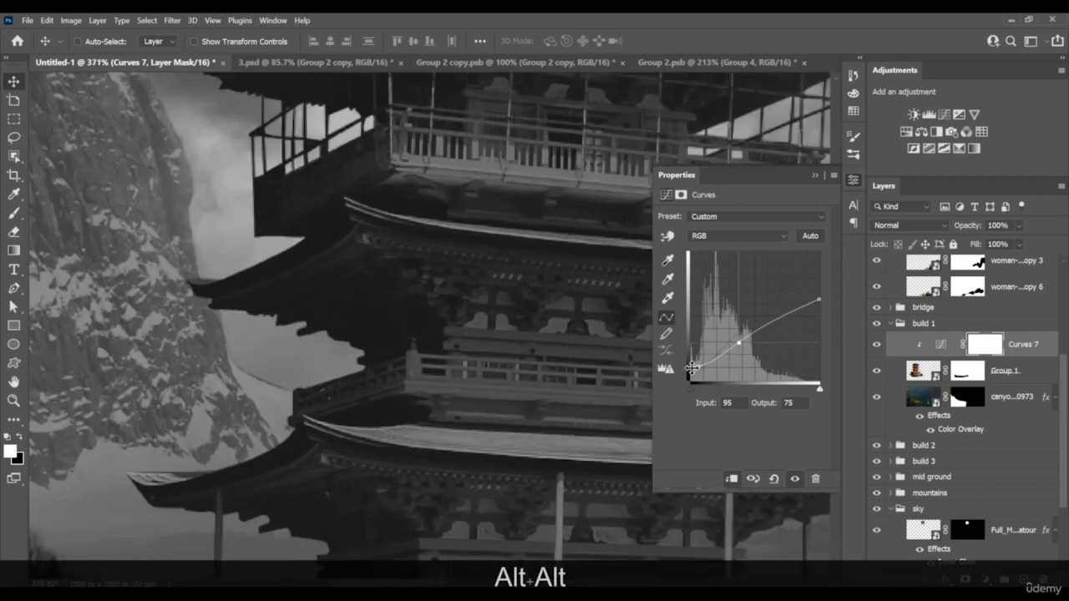
drag(691, 367, 701, 367)
click(698, 366)
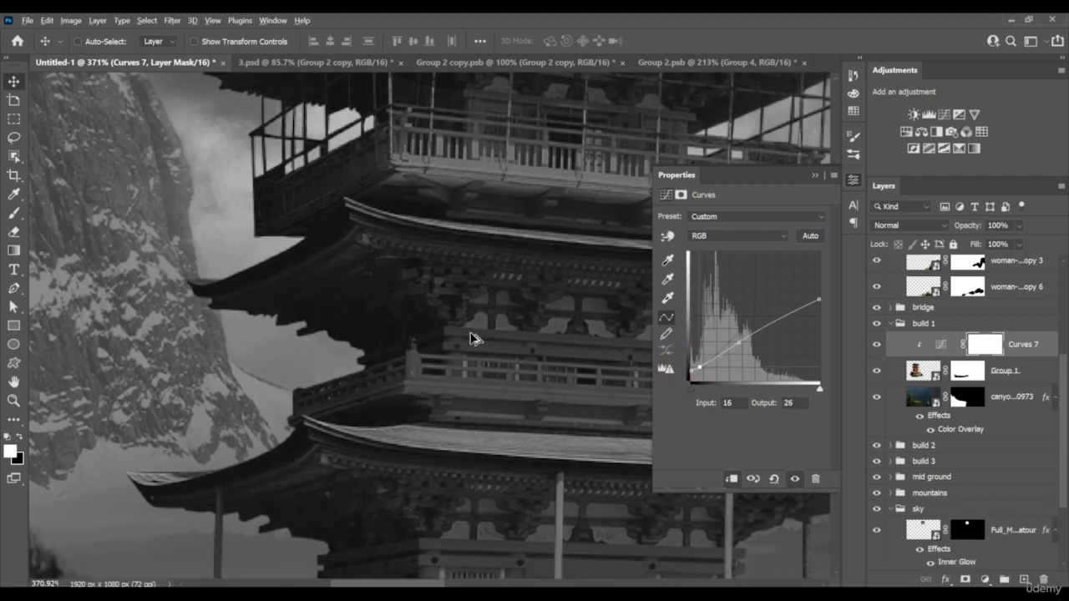
Try small shifts of the pagoda curve's white and shadow points while checking its tones against the whole composite
scroll(487, 358, down, 15)
drag(513, 361, 291, 289)
drag(822, 298, 817, 289)
drag(700, 368, 700, 366)
scroll(489, 360, down, 4)
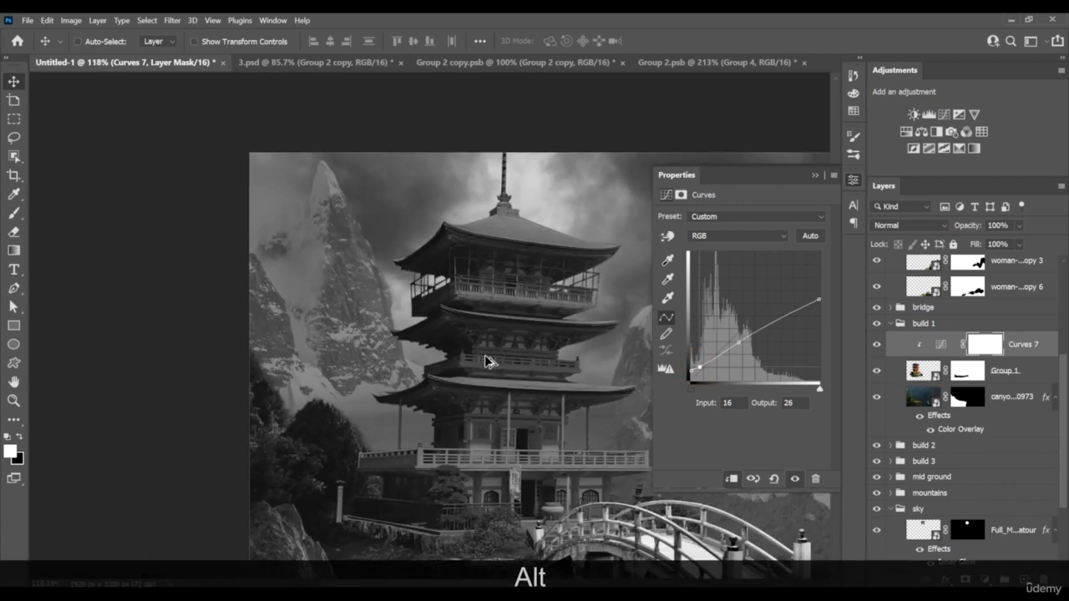
scroll(489, 360, down, 1)
drag(511, 360, 289, 289)
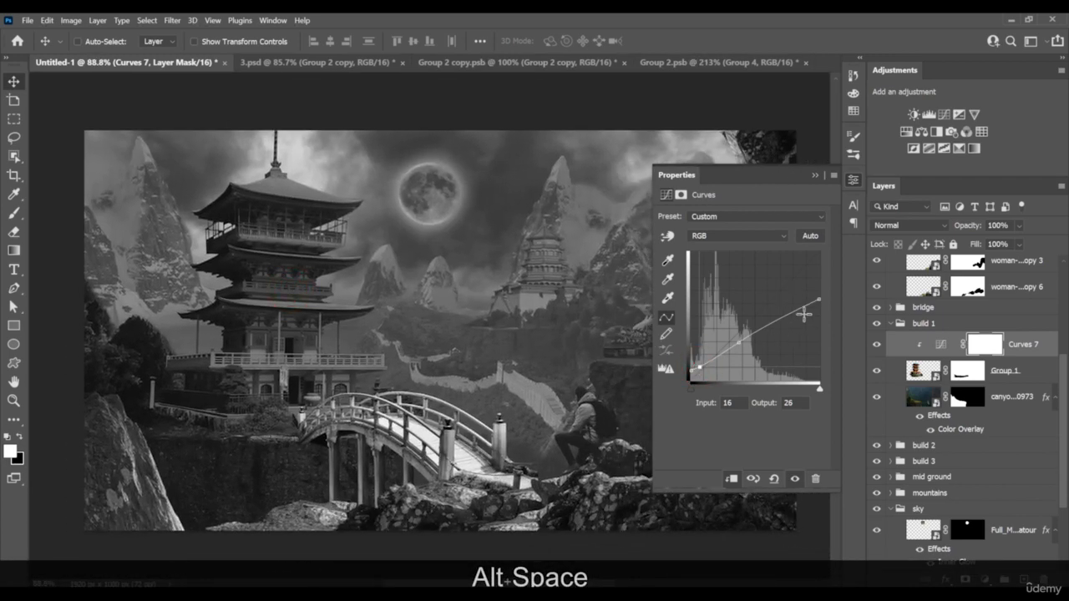
Set the pagoda curve's white point to input 247, output 196, and close the curve settings
drag(821, 301, 818, 292)
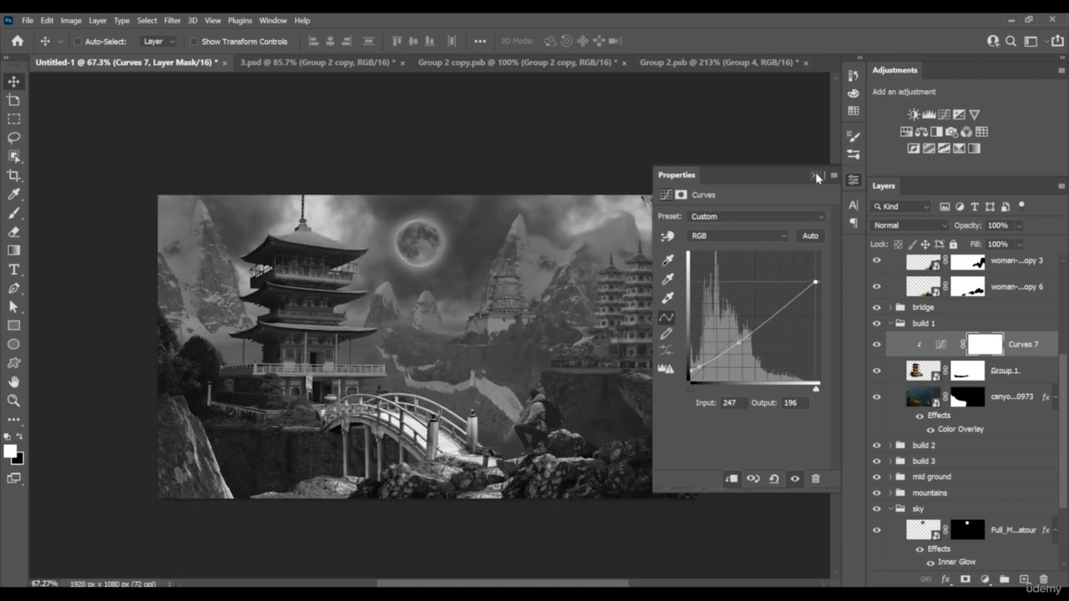
click(815, 174)
Add a Curves adjustment clipped to the canyon layer in the build 1 group and raise its black point to output 11
click(1019, 401)
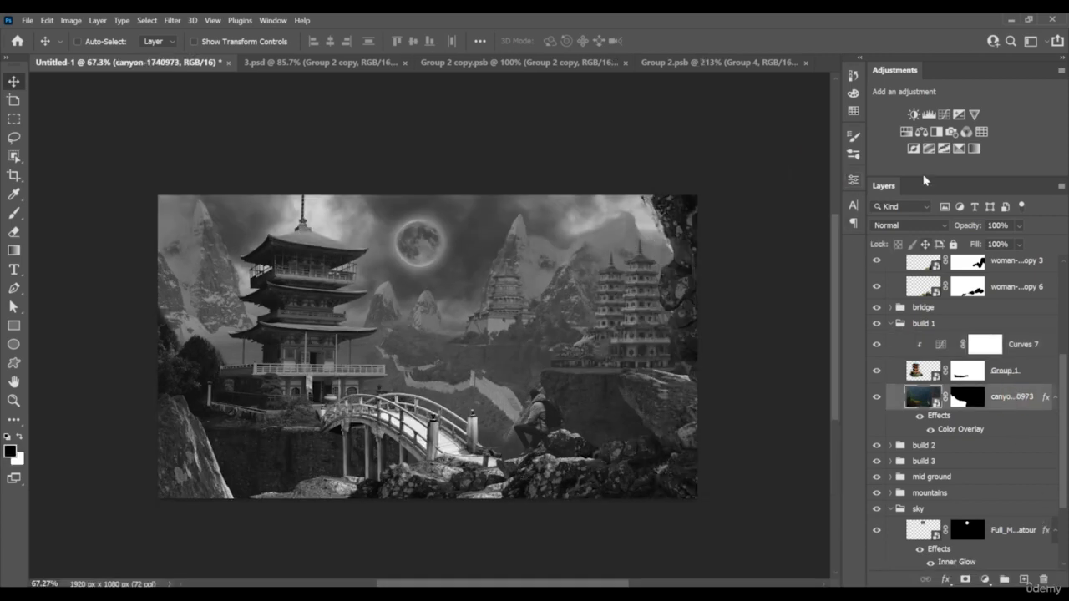
click(943, 115)
scroll(76, 477, up, 3)
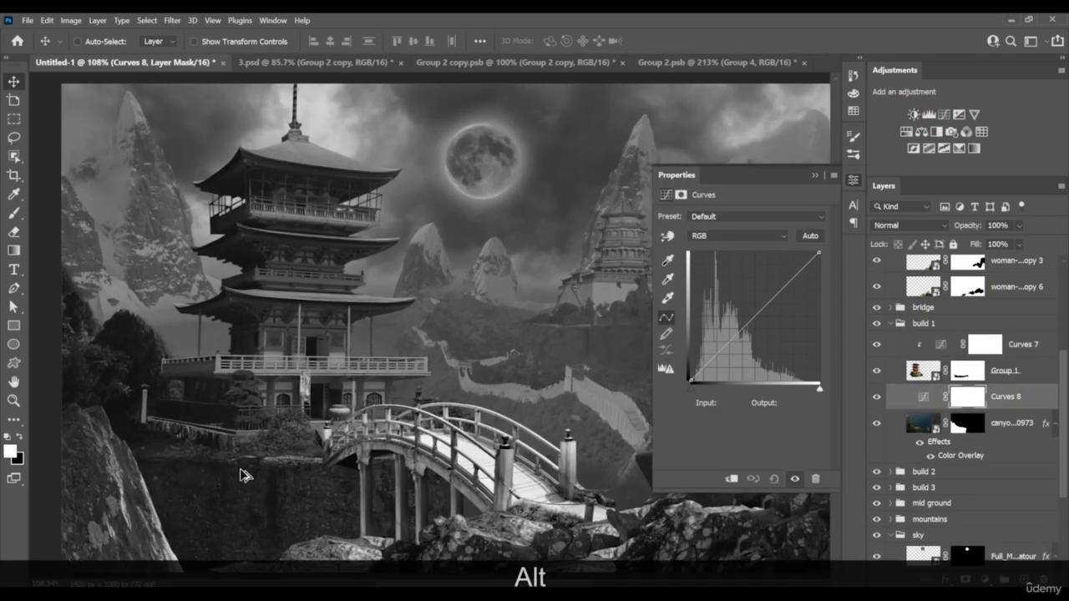
scroll(245, 474, up, 2)
drag(292, 493, 390, 482)
scroll(390, 483, down, 4)
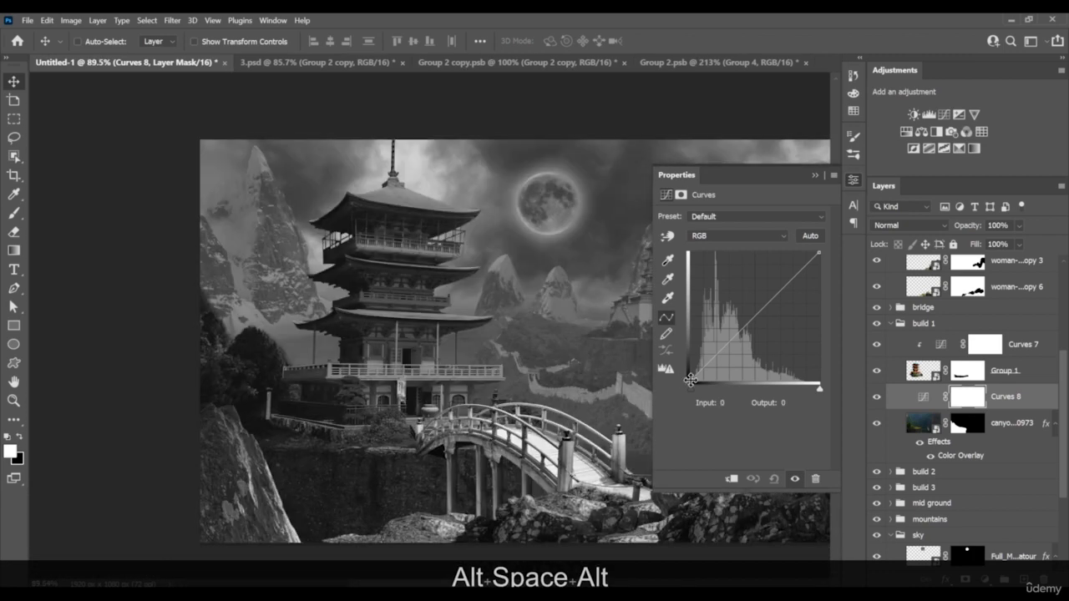
drag(689, 381, 689, 375)
click(730, 479)
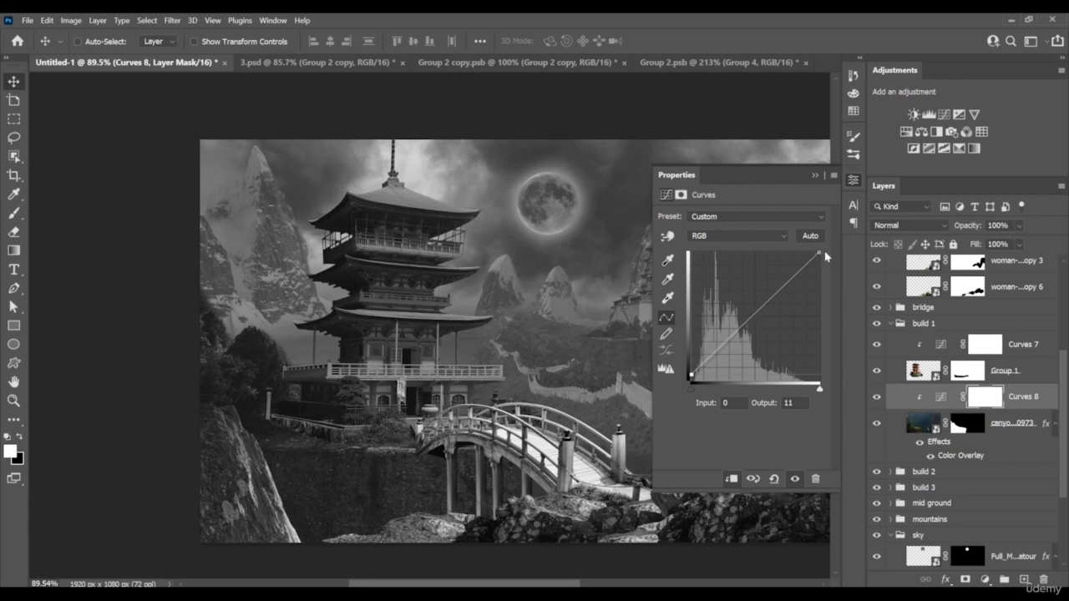
Shape the canyon curve with a highlight point and a shadow point at input 42, output 45, and check it against the composite
click(776, 289)
drag(732, 334, 732, 338)
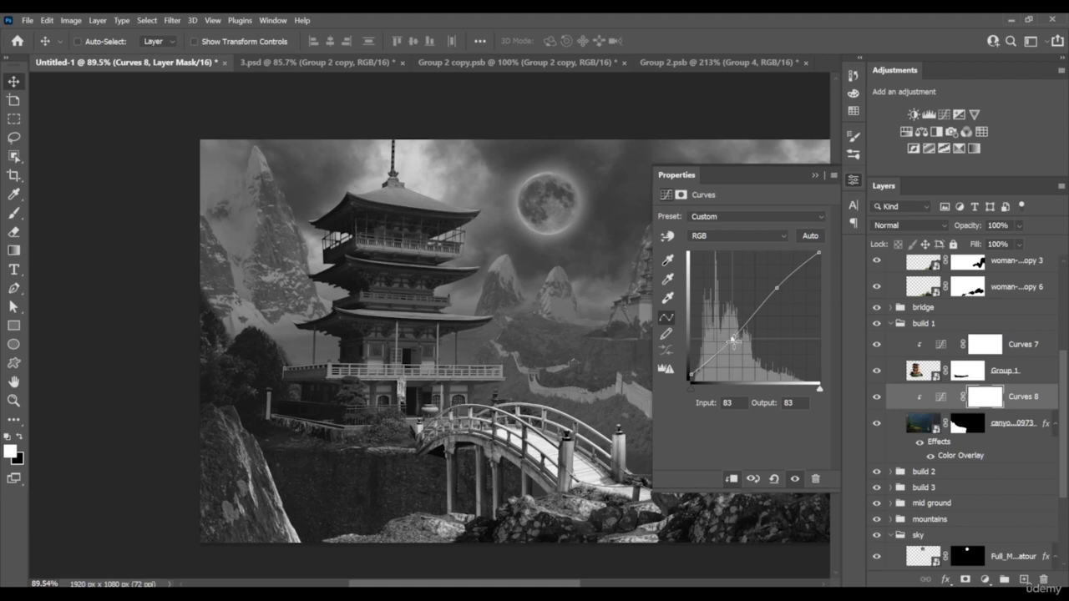
drag(732, 339, 710, 360)
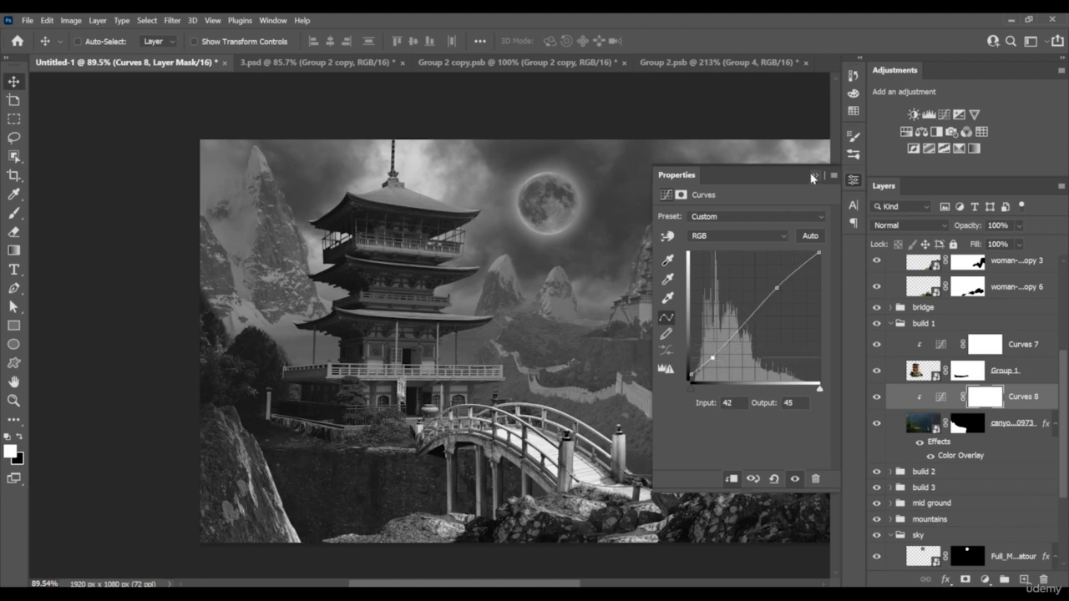
click(814, 176)
scroll(509, 384, down, 2)
scroll(482, 389, up, 1)
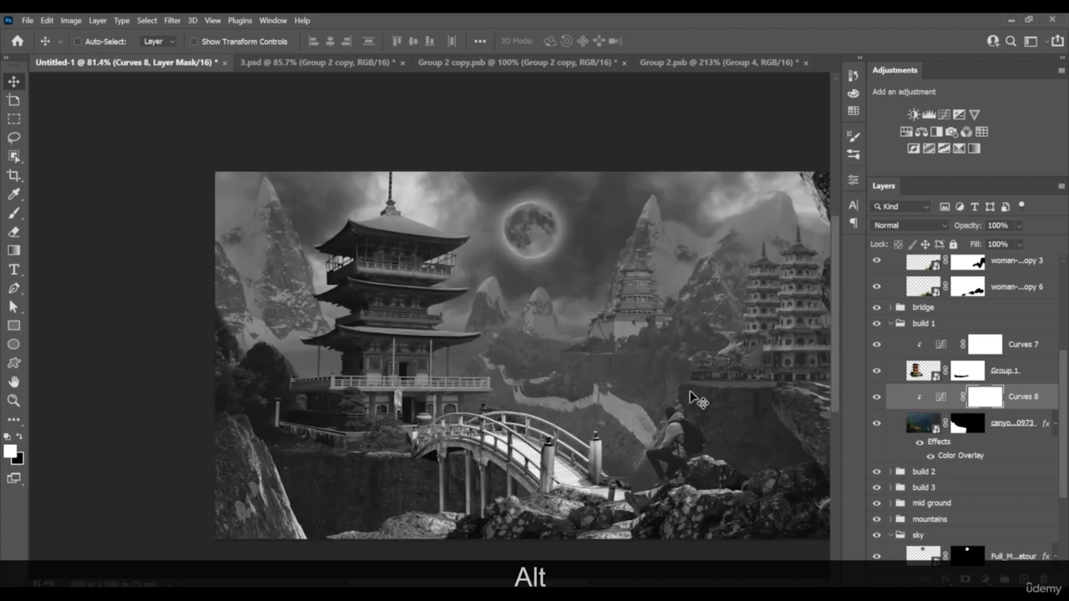
Set the white point of the Group 1 pagoda curve to input 255, output 219, and check the whole composite
double_click(950, 349)
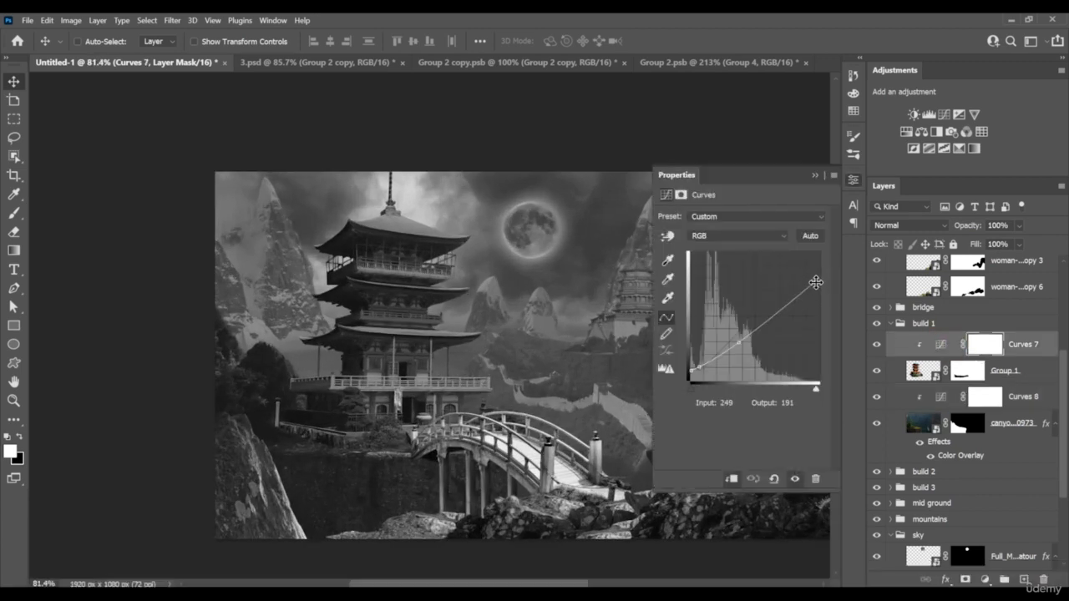
drag(815, 282, 820, 270)
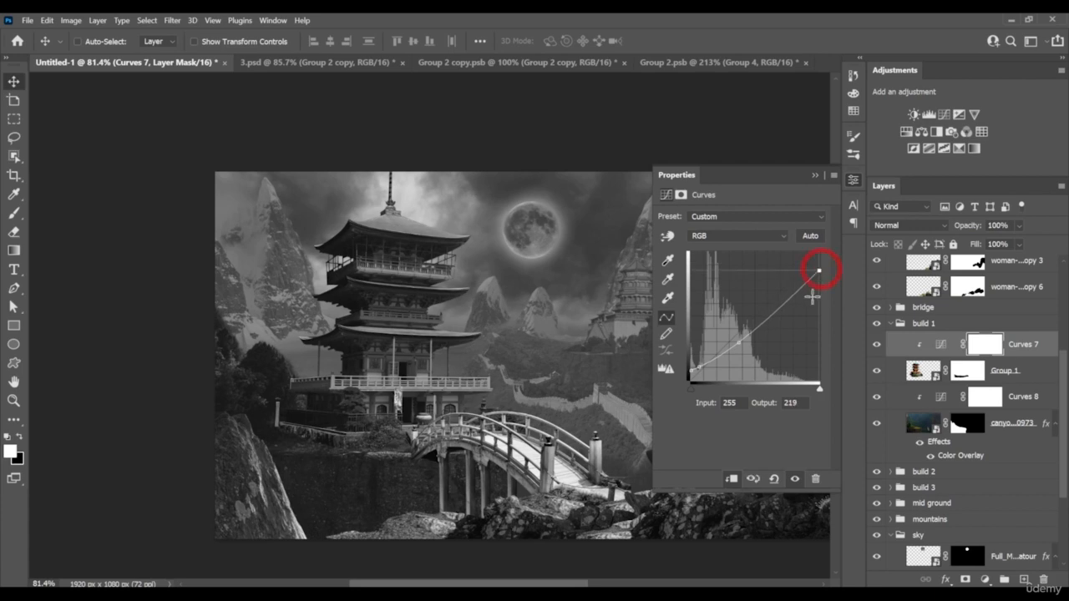
click(814, 177)
scroll(578, 432, right, 3)
scroll(415, 457, left, 1)
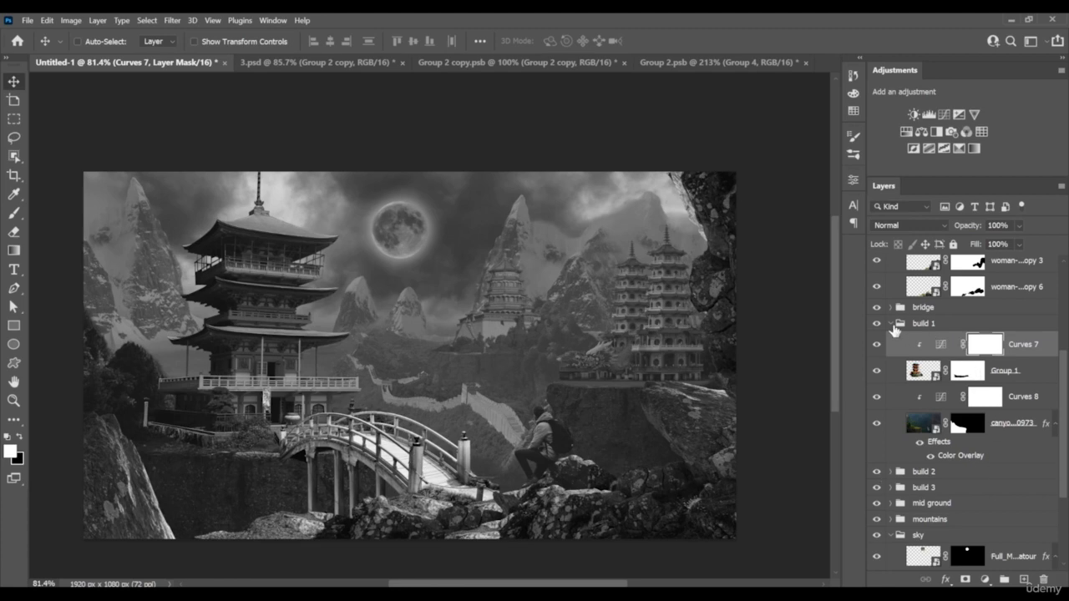
Collapse the build 1 group and convert all the layers in the bridge group into one smart object
click(892, 323)
click(890, 307)
click(968, 328)
shift+click(1002, 428)
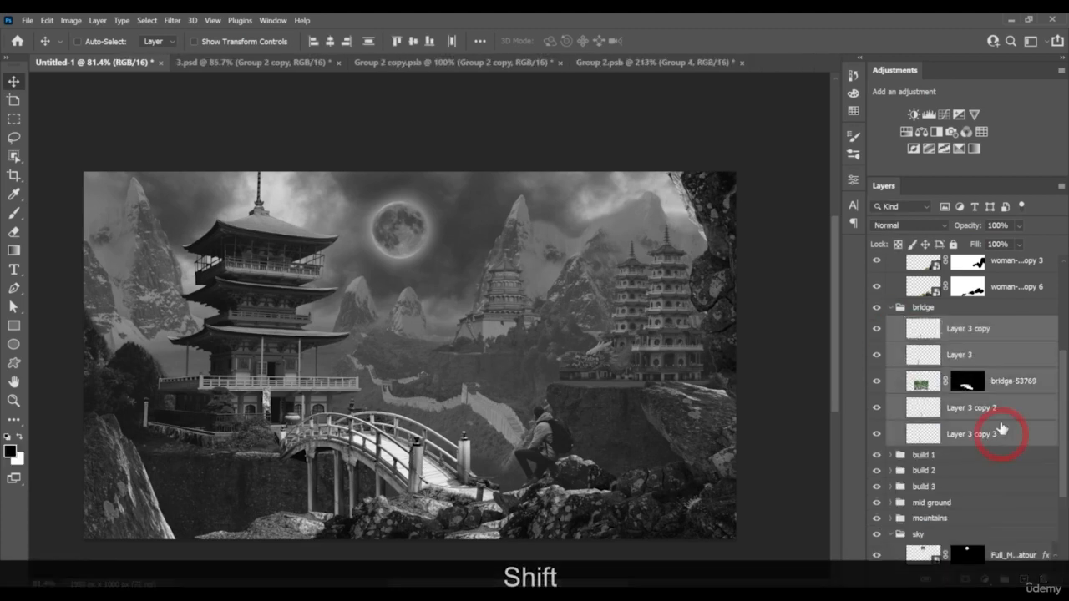
right_click(1003, 361)
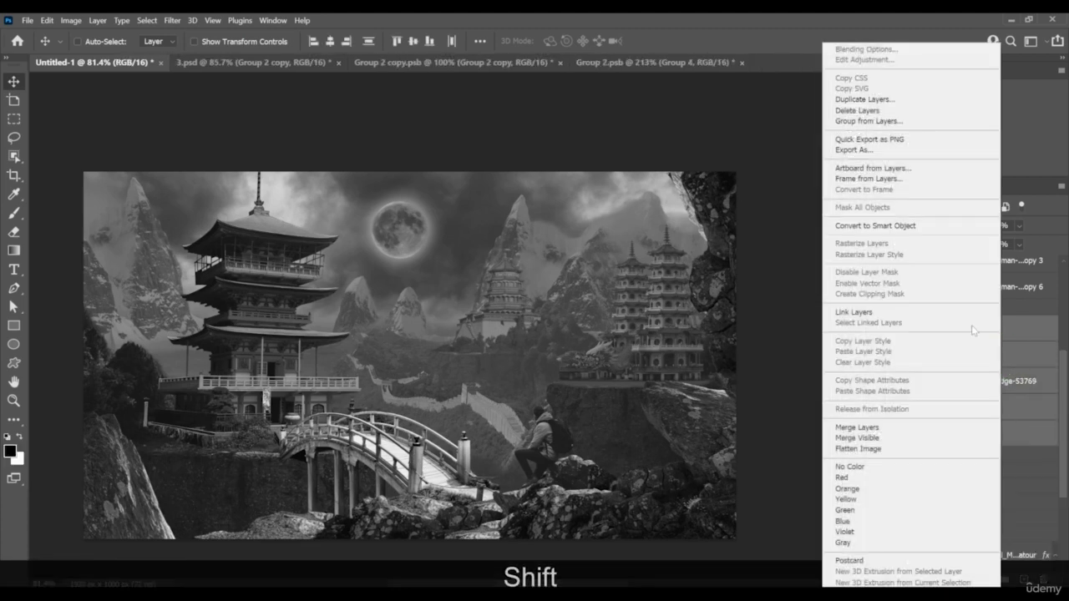
click(917, 225)
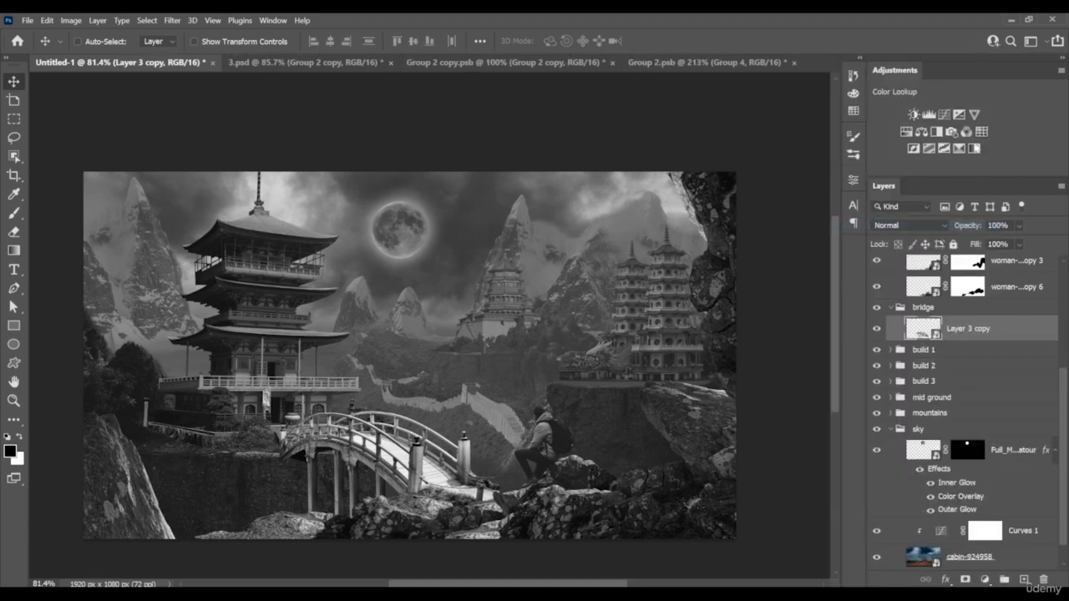
Add a Curves adjustment clipped to the bridge smart object, with white point output 165 and black point at input 13, output 31
click(945, 115)
alt+click(990, 341)
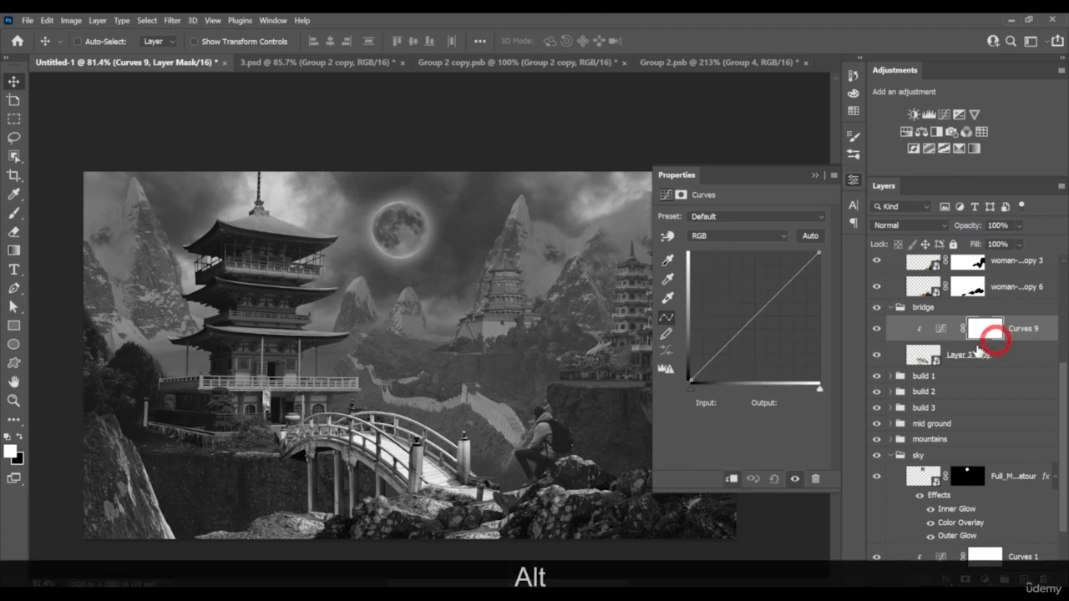
drag(815, 251, 851, 296)
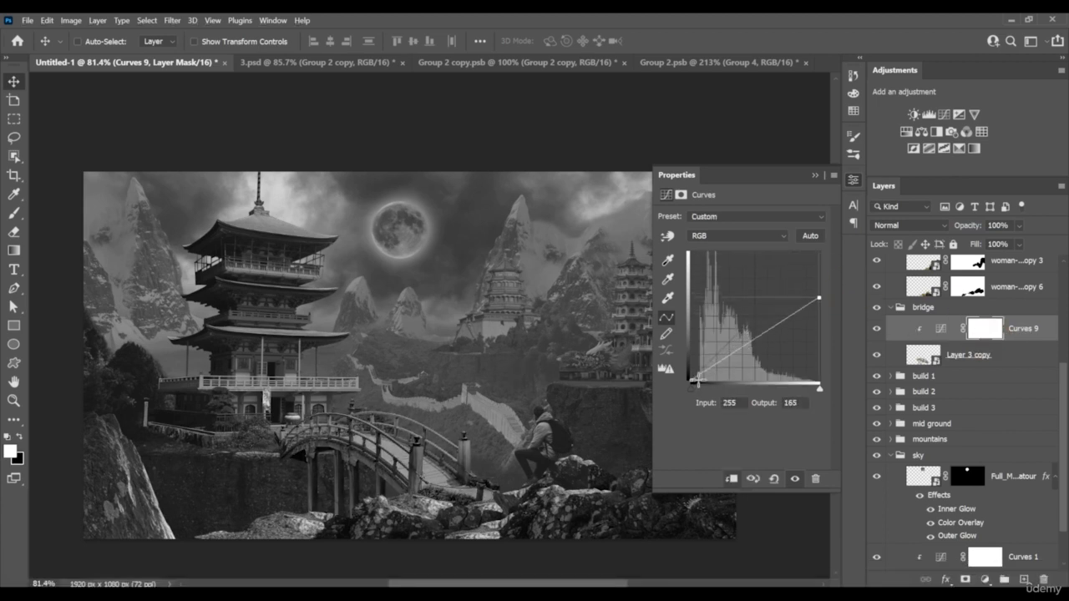
drag(690, 382, 682, 372)
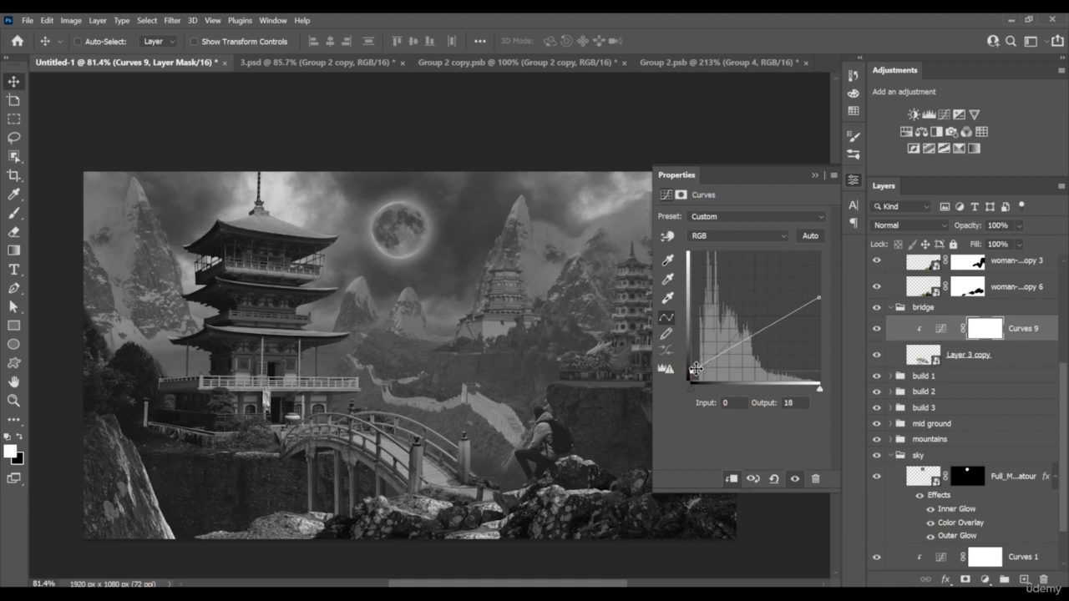
drag(692, 371, 700, 365)
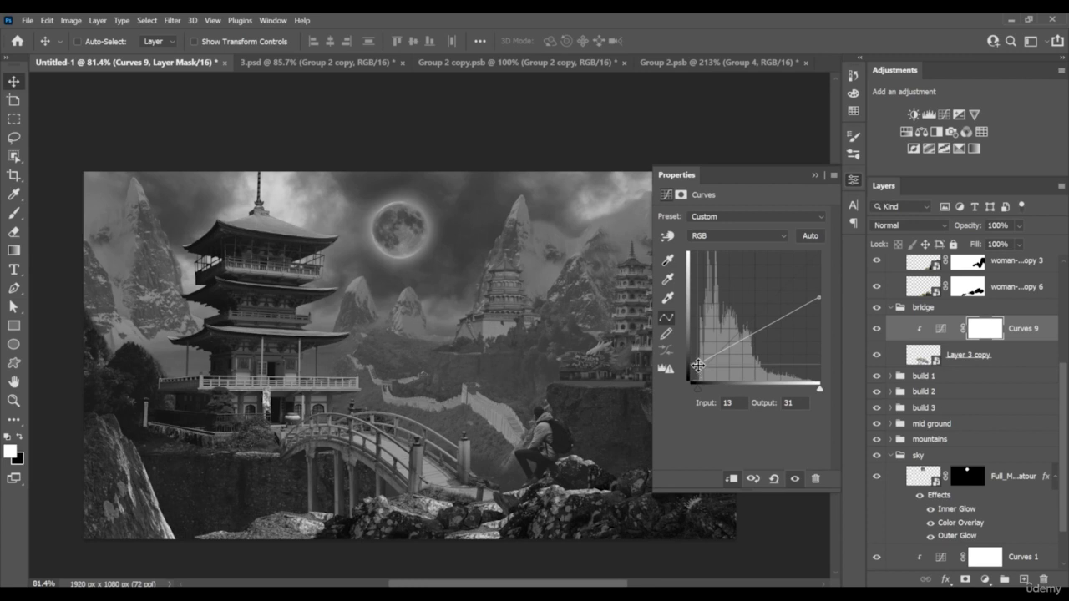
Shape the bridge curve with a highlight point at input 199, output 140 and a lower point at input 90, output 64
click(791, 311)
drag(792, 311, 790, 309)
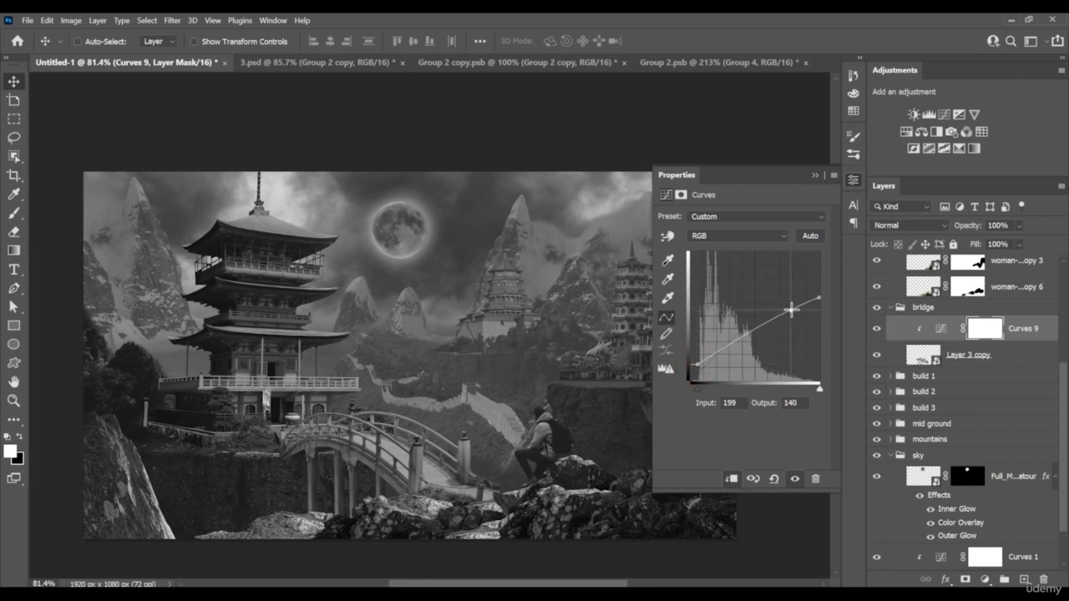
click(737, 343)
drag(738, 343, 738, 349)
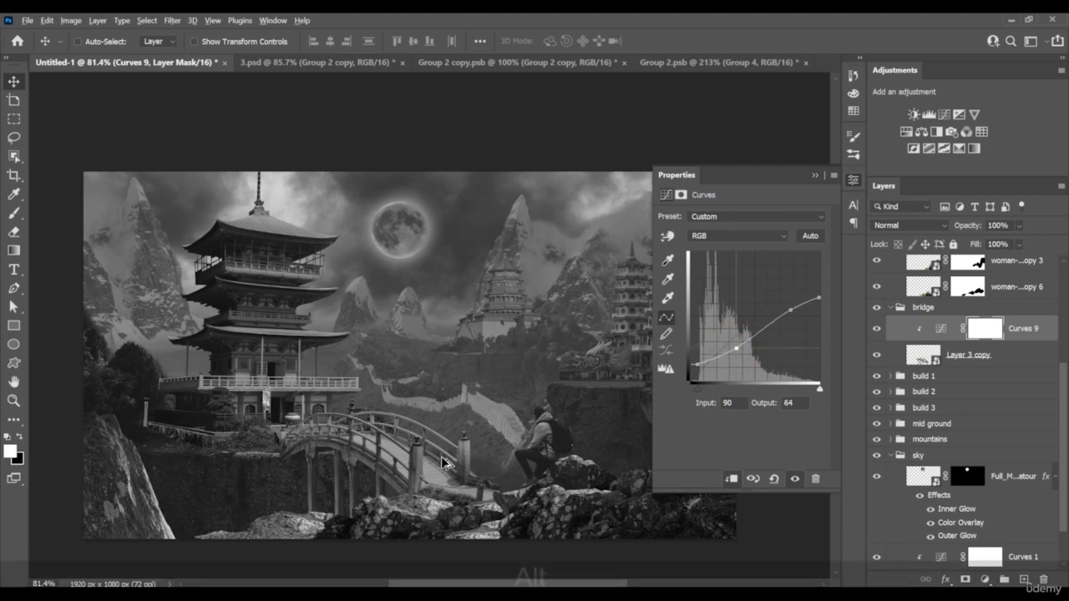
Fine-tune the bridge curve's black point to input 8, output 26, checking the bridge up close and across the composite
scroll(371, 466, down, 3)
scroll(372, 466, up, 3)
scroll(351, 469, up, 3)
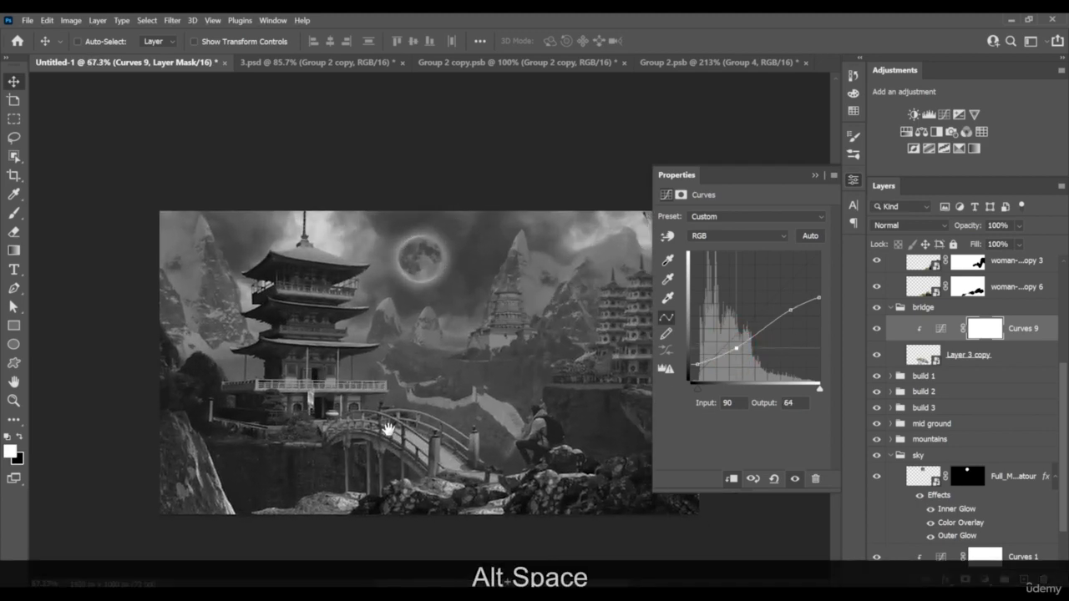
scroll(334, 473, up, 5)
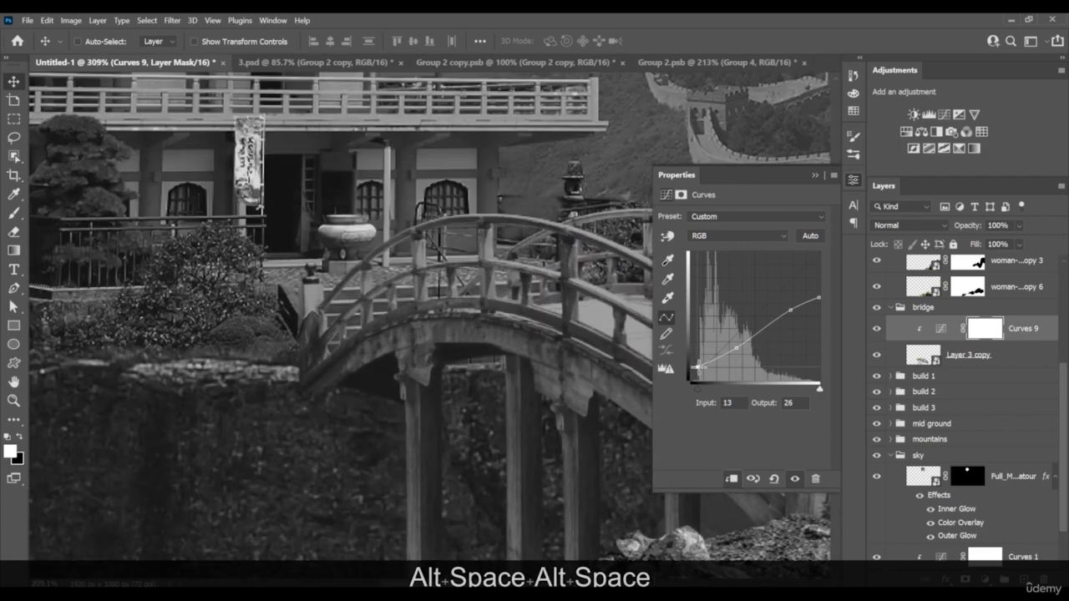
drag(334, 408, 354, 416)
scroll(458, 413, down, 4)
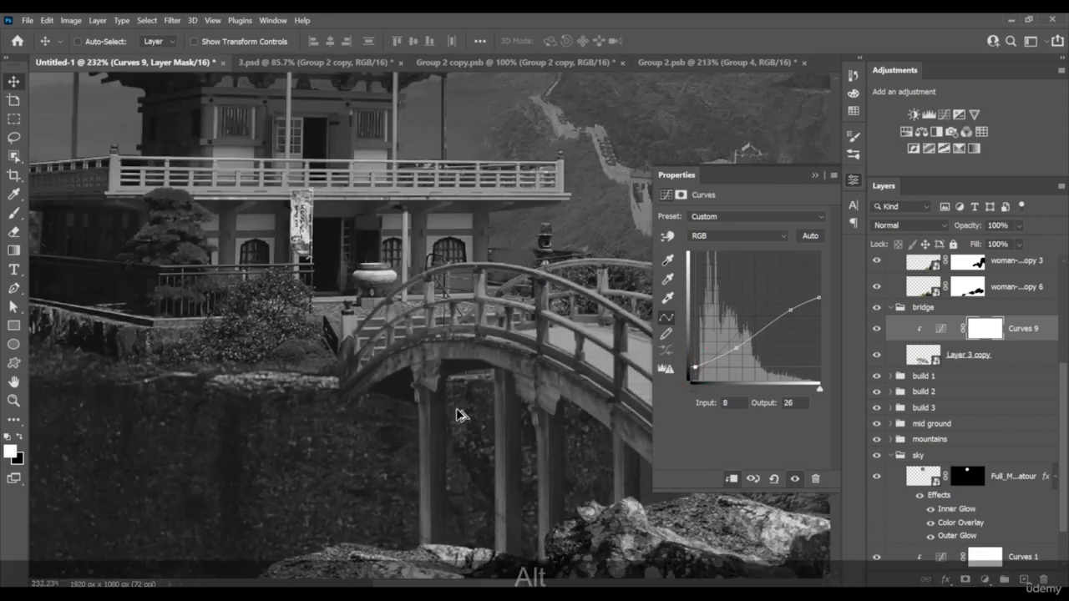
scroll(511, 410, down, 4)
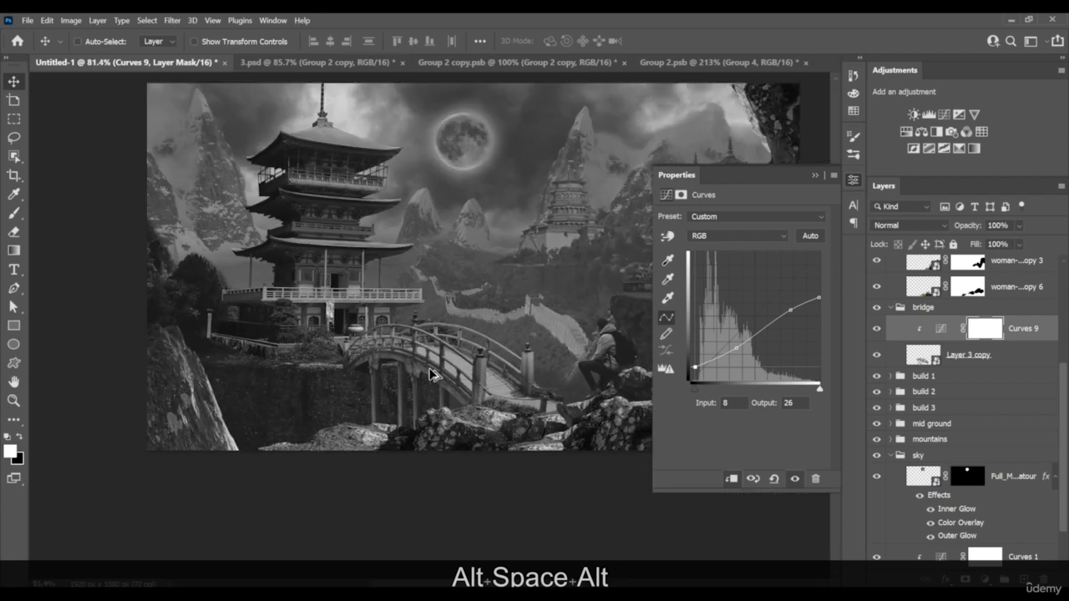
drag(442, 358, 369, 343)
drag(547, 374, 458, 393)
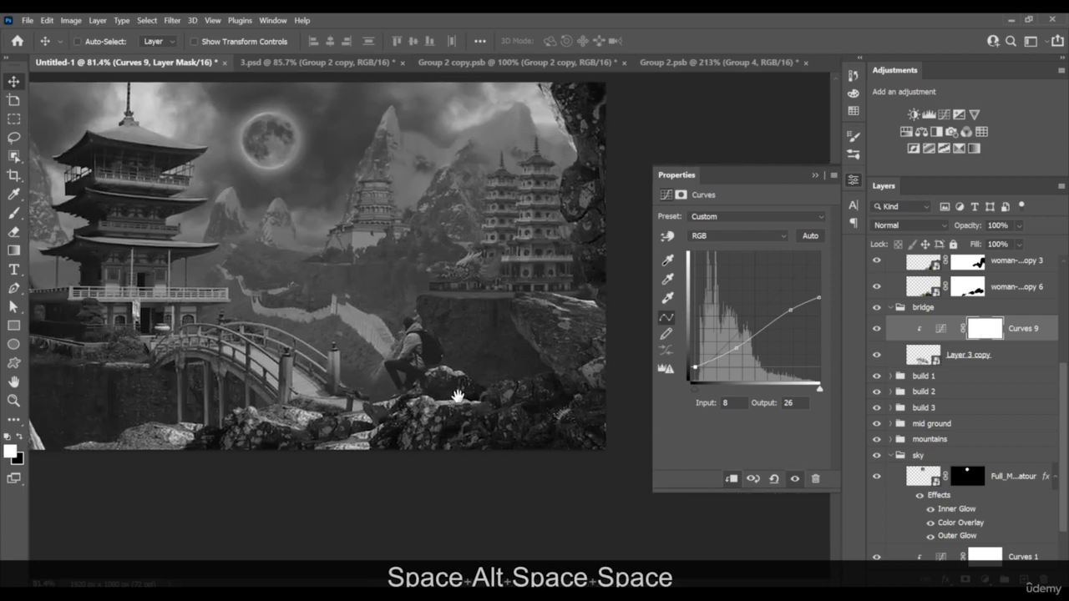
scroll(448, 405, down, 5)
scroll(448, 406, up, 3)
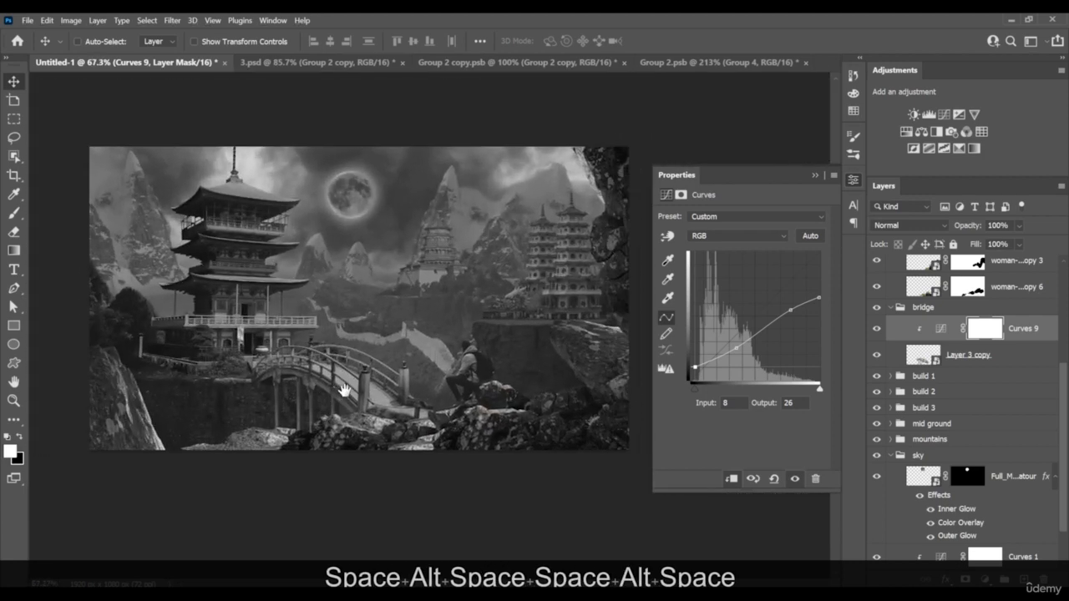
Add a Curves adjustment clipped to the forground group's woman-4172859 copy 5 layer, with a highlight point at input 167, output 186 and a shadow point
right_click(622, 233)
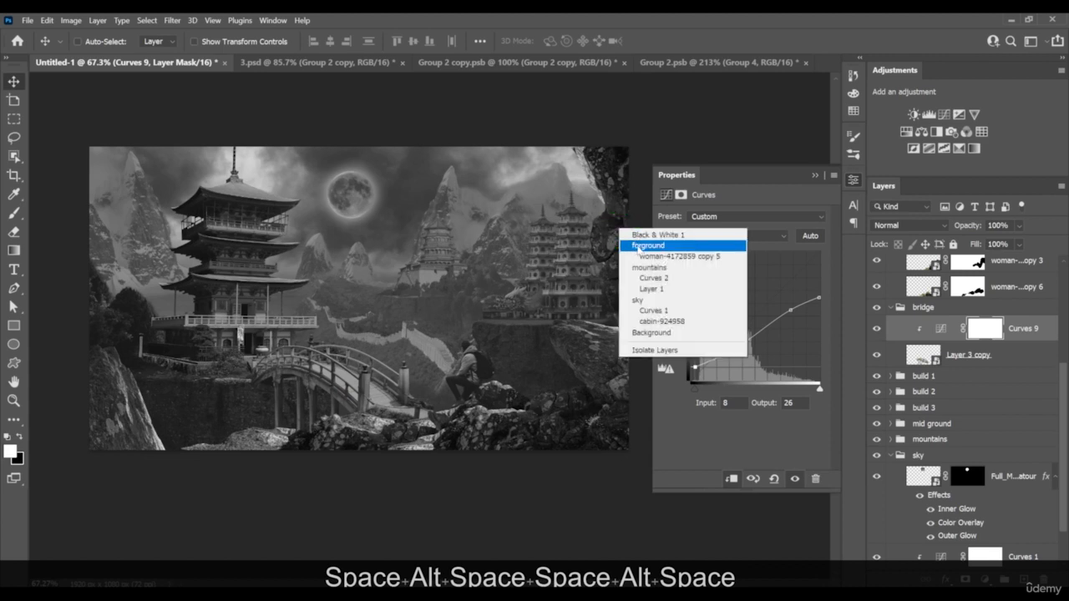
click(653, 246)
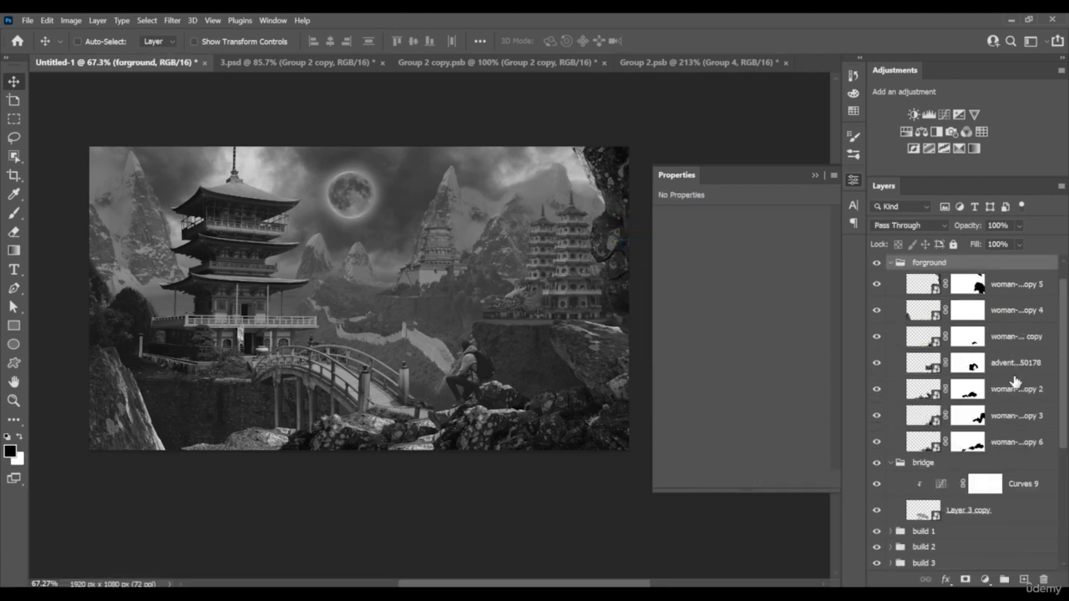
click(886, 287)
click(880, 284)
click(880, 285)
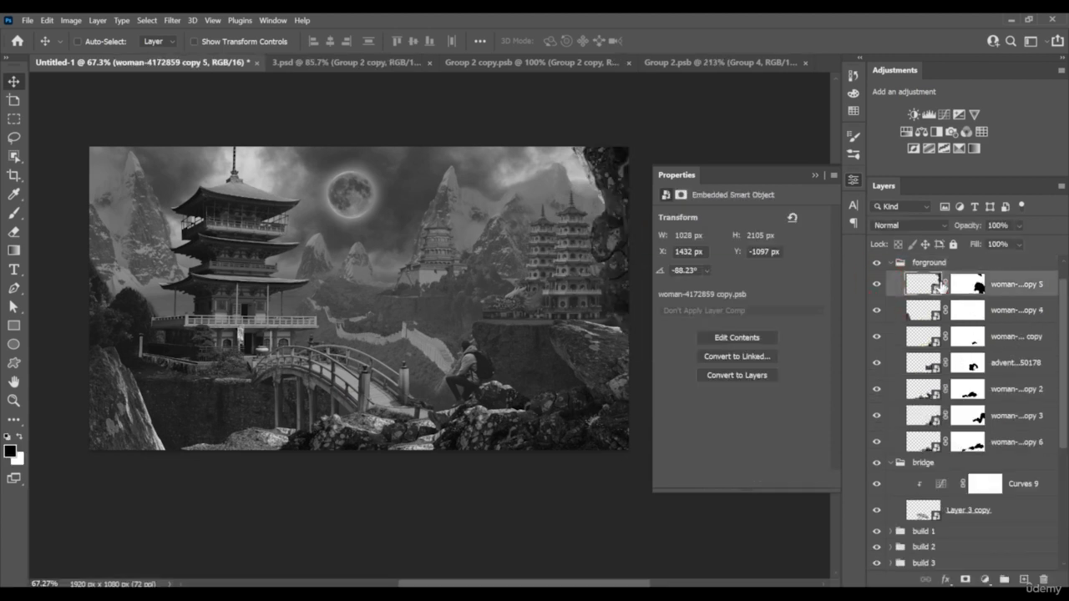
click(959, 114)
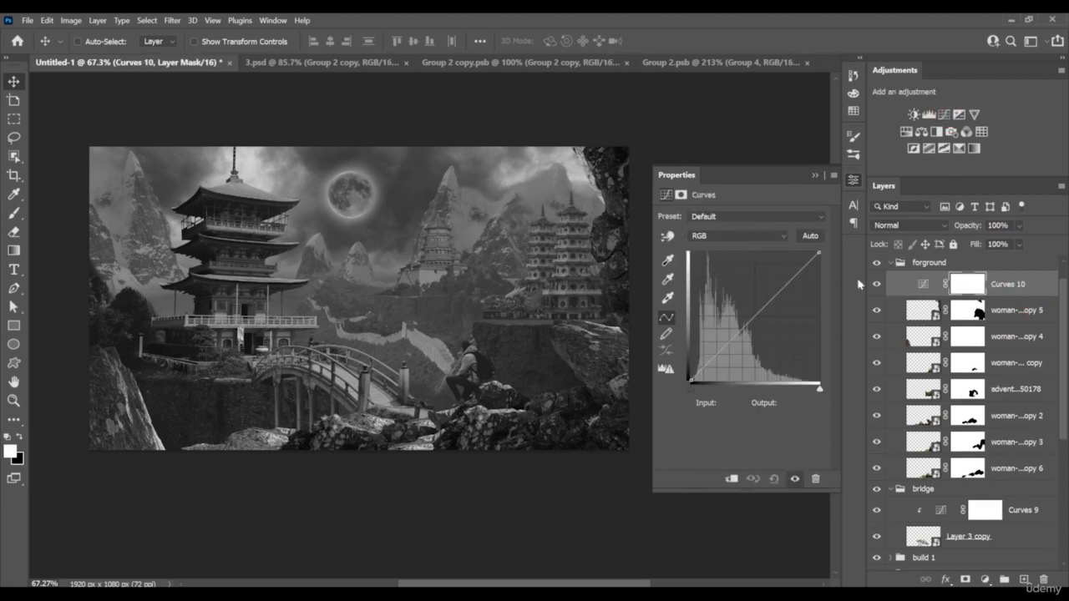
click(773, 302)
mouse_move(773, 303)
mouse_down()
mouse_move(764, 298)
mouse_move(776, 302)
mouse_move(775, 288)
mouse_up()
click(731, 478)
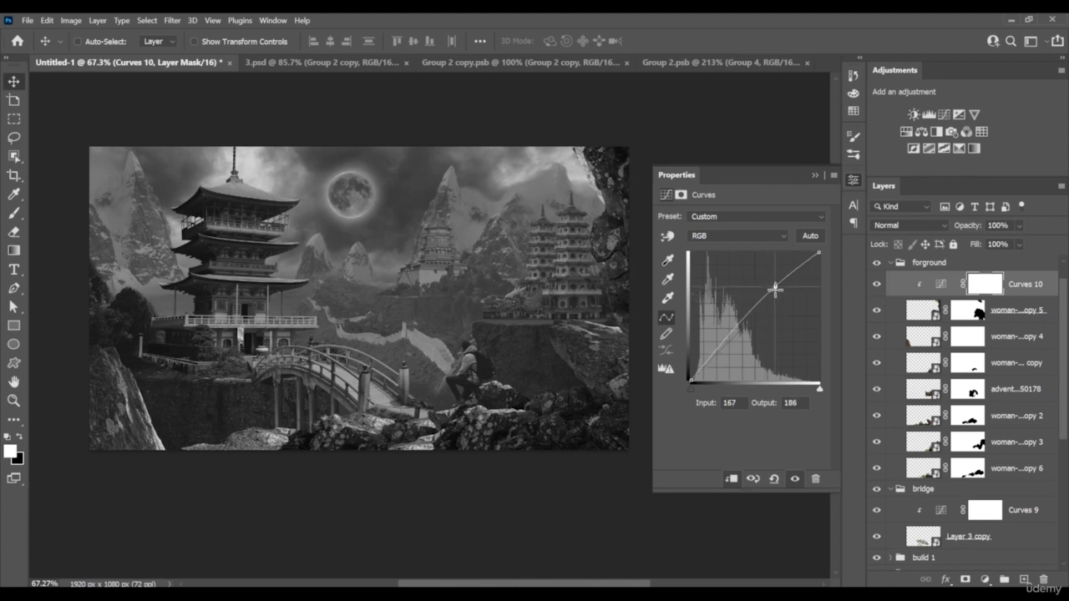
click(724, 349)
Add a Curves adjustment clipped to the woman-4172859 copy 4 layer, with points at input 189, output 201 and input 48, output 41
click(1019, 339)
click(878, 339)
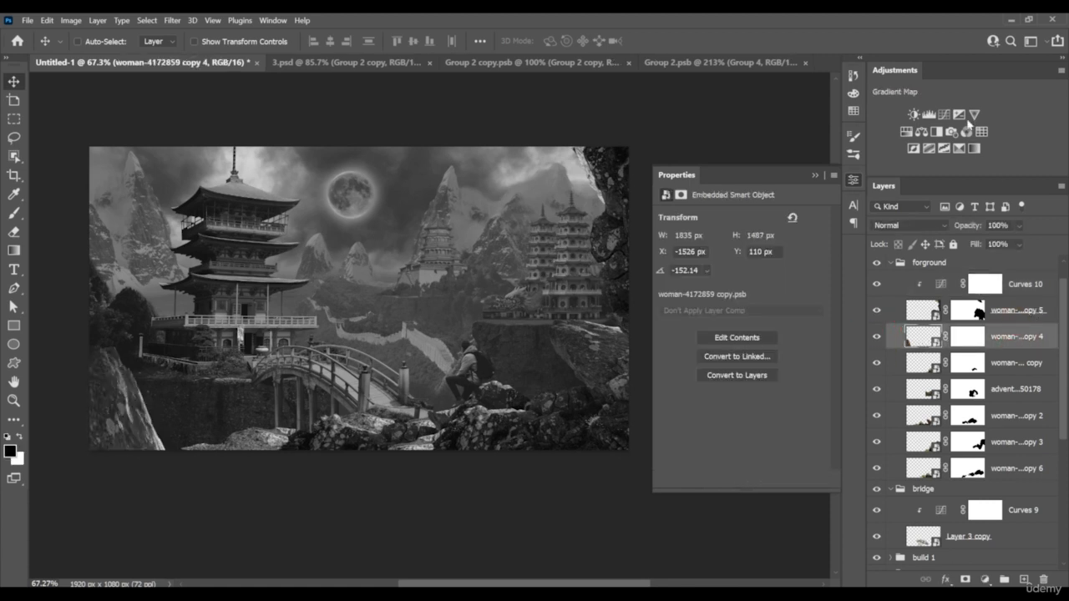
click(943, 114)
alt+click(997, 347)
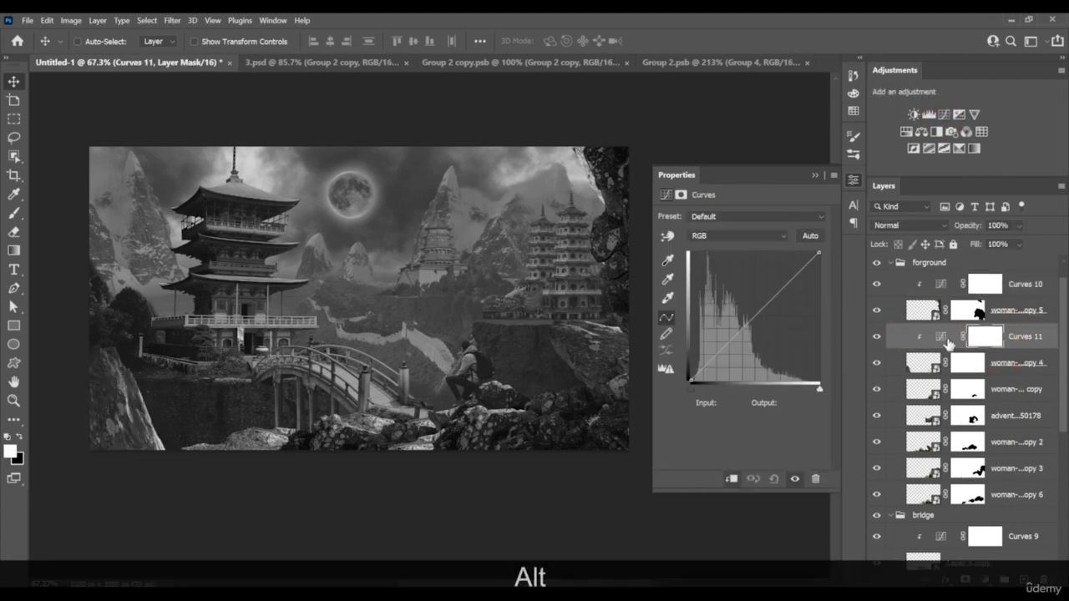
click(940, 338)
drag(795, 279, 786, 279)
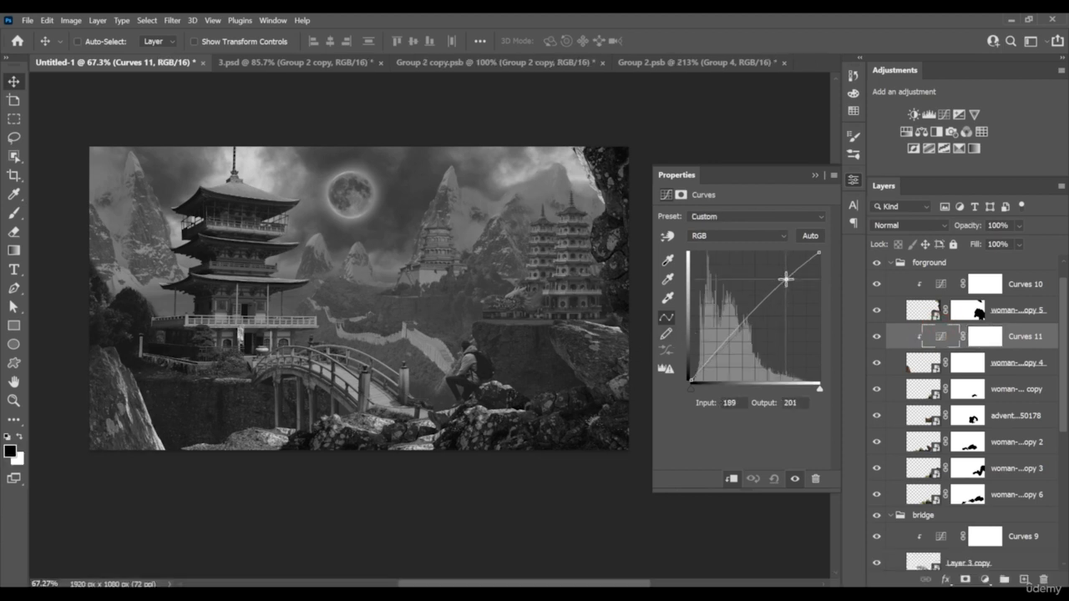
drag(715, 355, 715, 359)
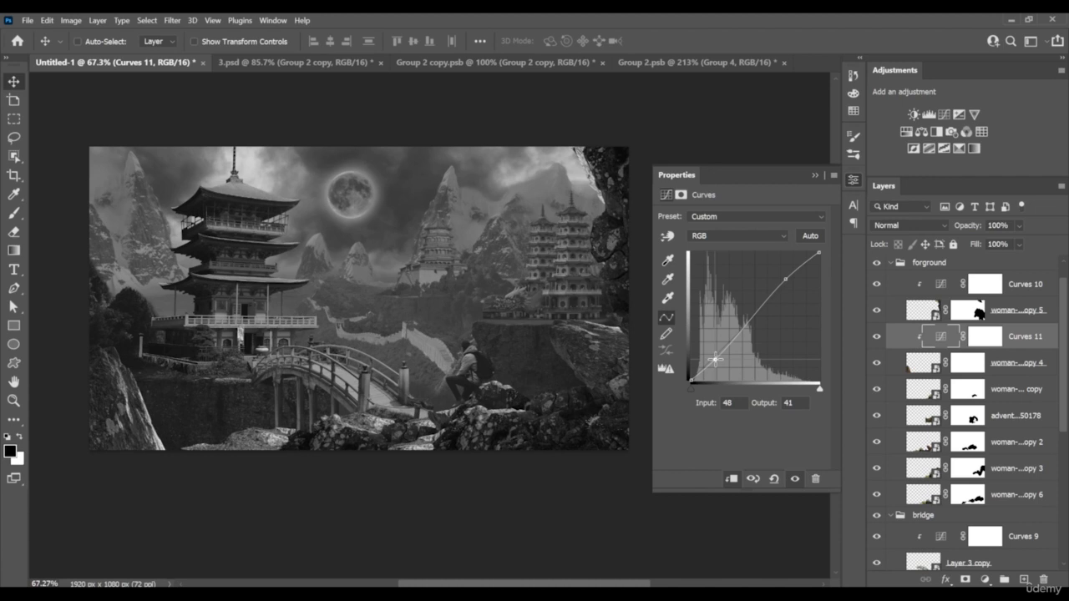
Add a Curves adjustment clipped to the woman-4172859 copy layer, with a highlight point and a shadow point at input 63, output 67
click(1010, 390)
click(876, 390)
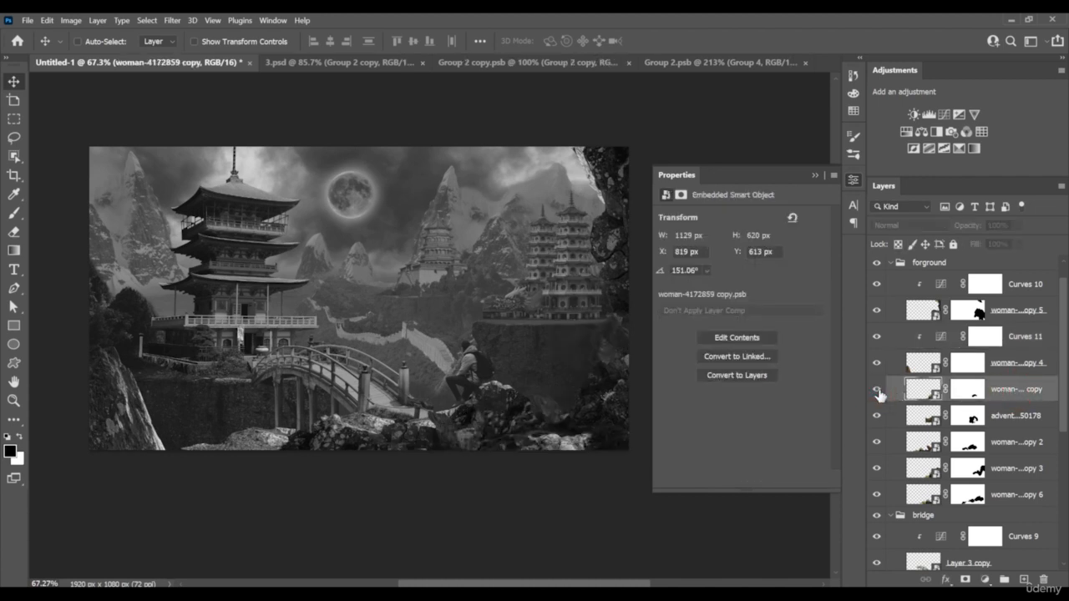
click(878, 390)
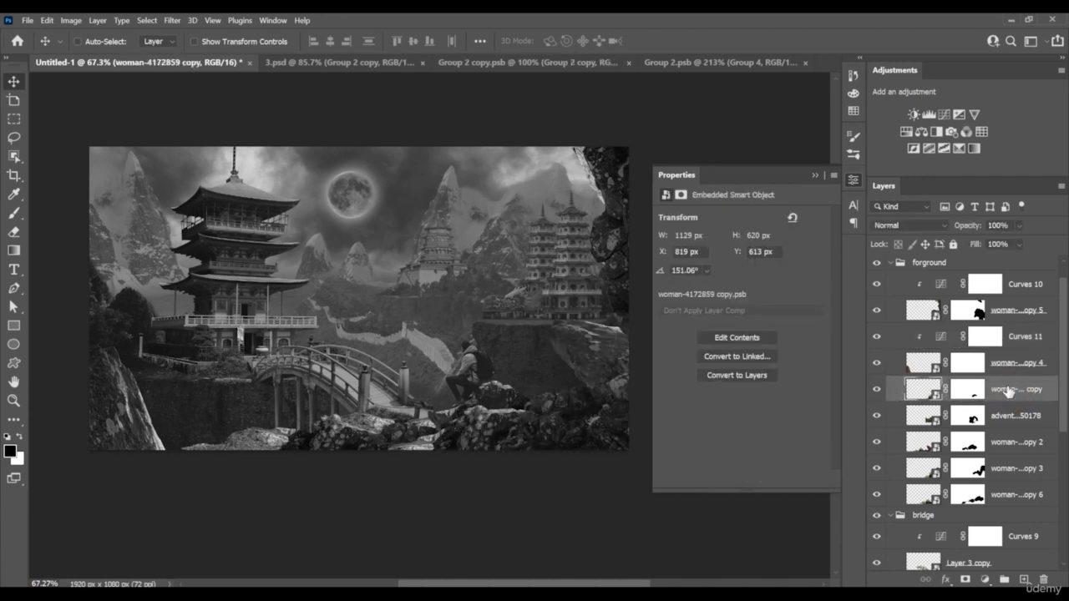
click(943, 115)
drag(773, 299, 773, 290)
click(732, 479)
drag(723, 351, 722, 346)
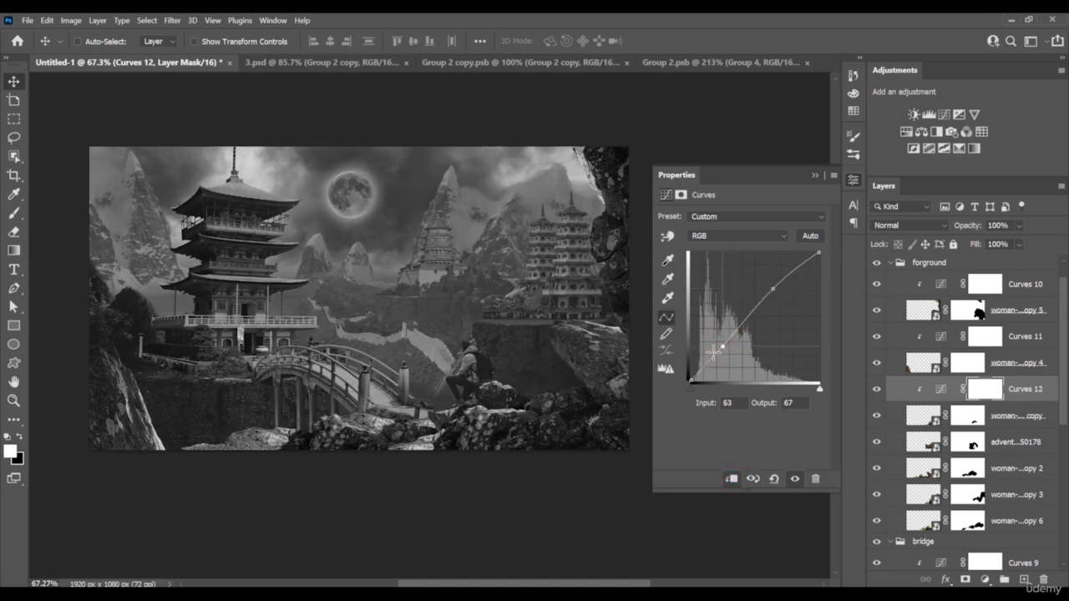
Darken the woman-4172859 copy curve slightly by lowering its white point, highlight point and shadow point
drag(821, 259, 820, 264)
drag(773, 288, 775, 299)
drag(719, 354, 718, 359)
click(816, 180)
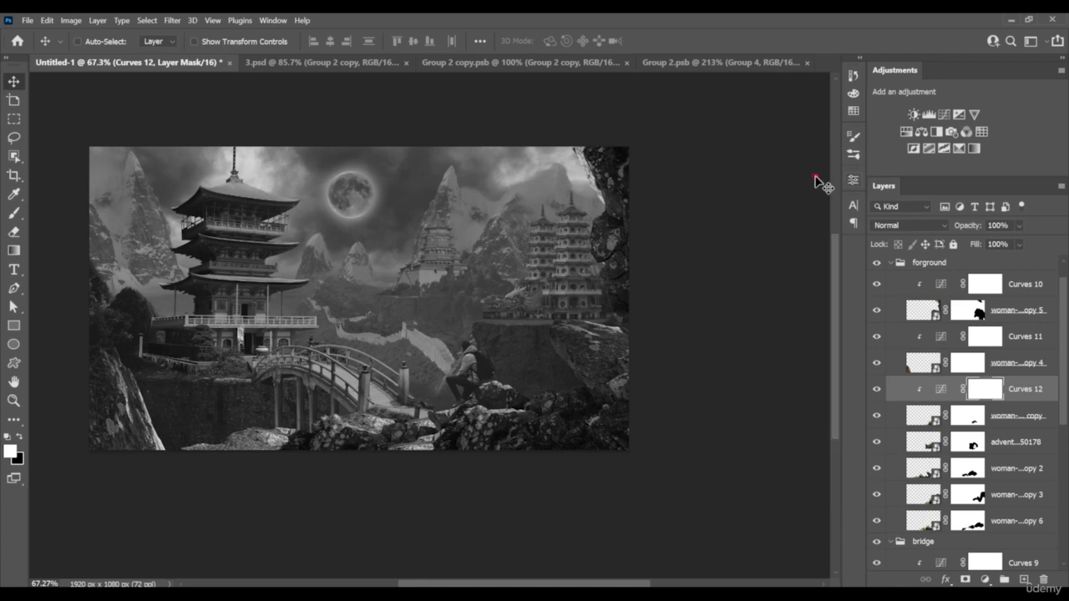
Add a Curves adjustment clipped to the adventure-1850178 layer, with the black point at input 15, output 0
click(1013, 442)
scroll(499, 392, up, 3)
scroll(499, 393, up, 3)
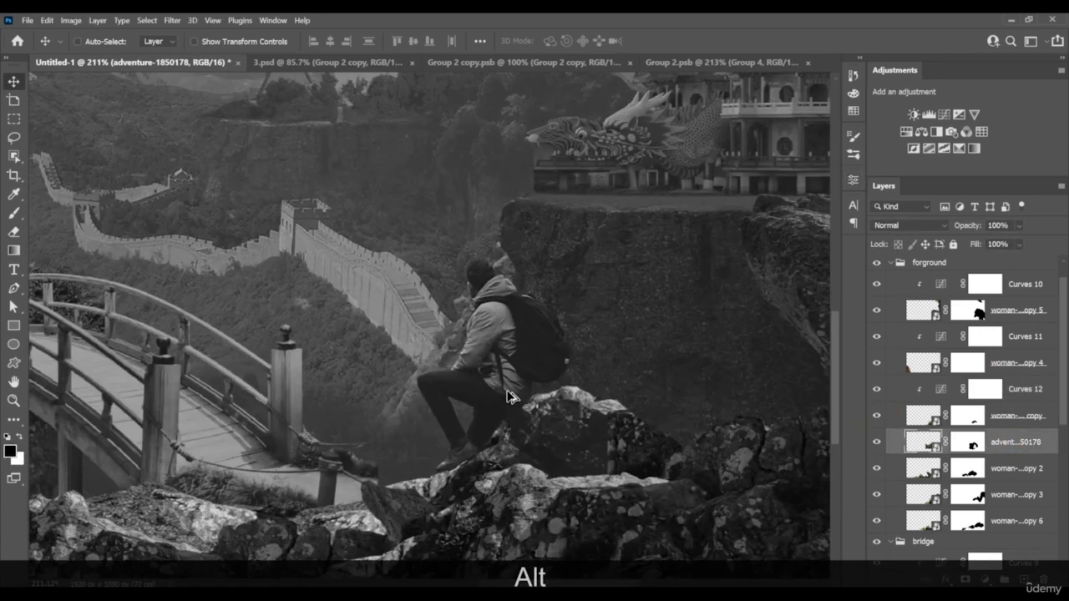
drag(627, 429, 568, 406)
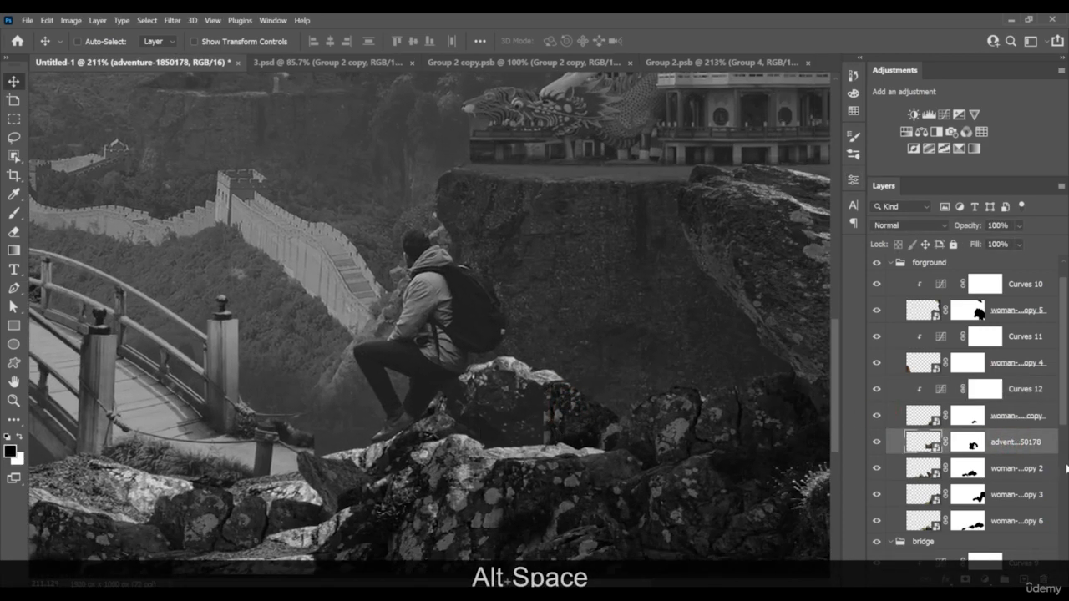
click(943, 115)
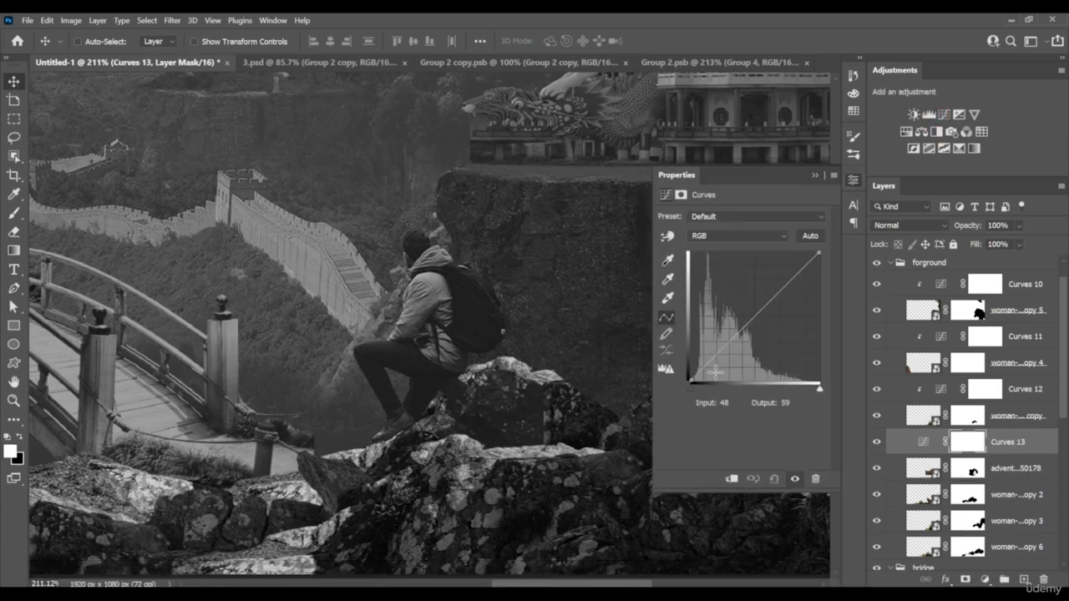
drag(692, 382, 697, 383)
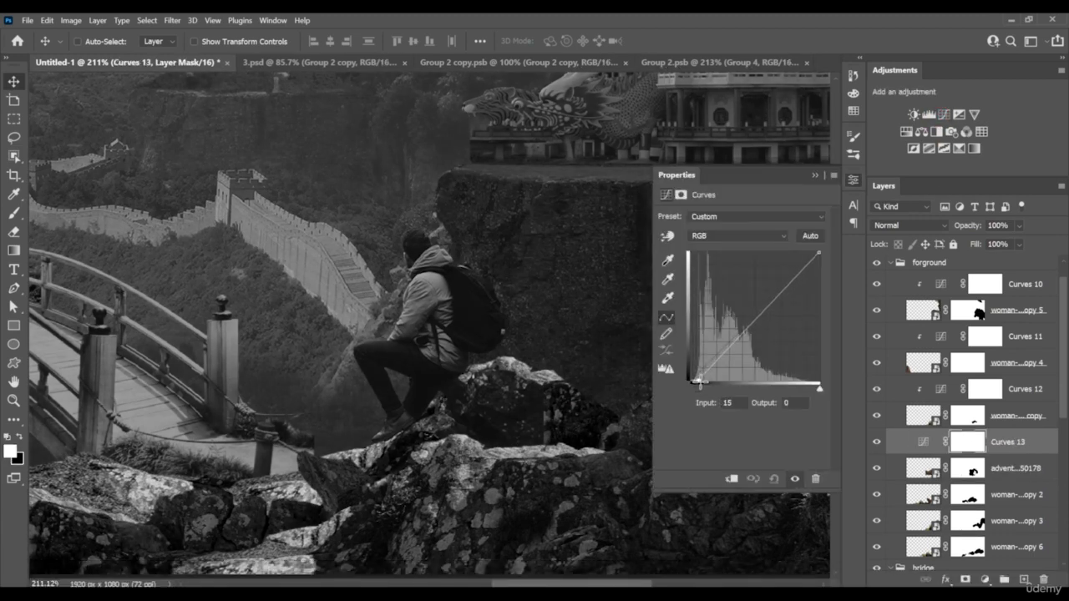
click(731, 479)
Reshape the seated hiker's curve with black point input 10, a shadow point at 61 to 70 and a highlight point at 159 to 181
scroll(368, 406, up, 3)
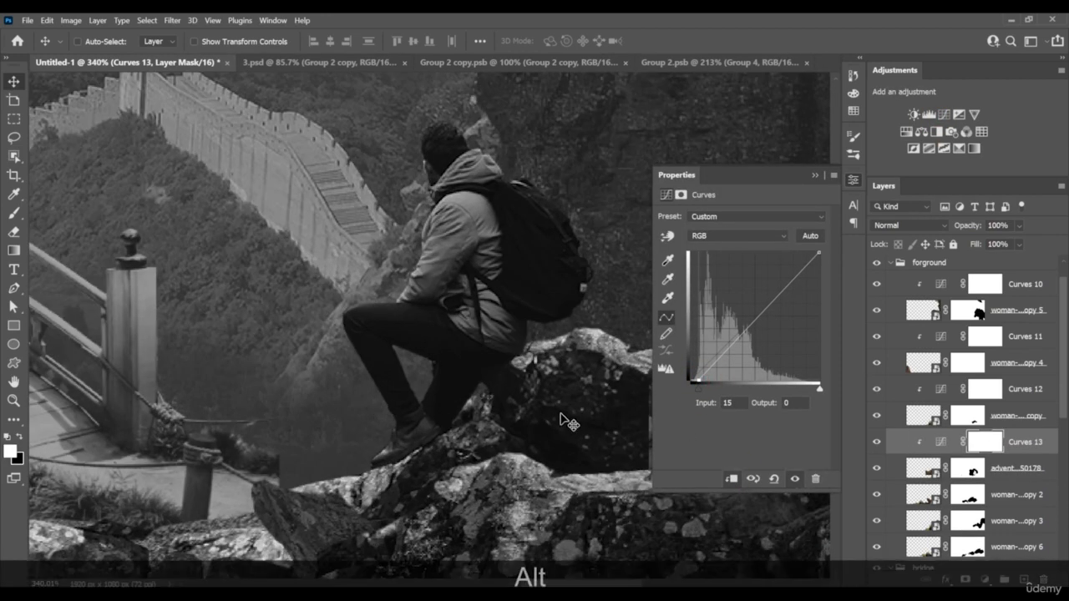
drag(698, 382, 637, 393)
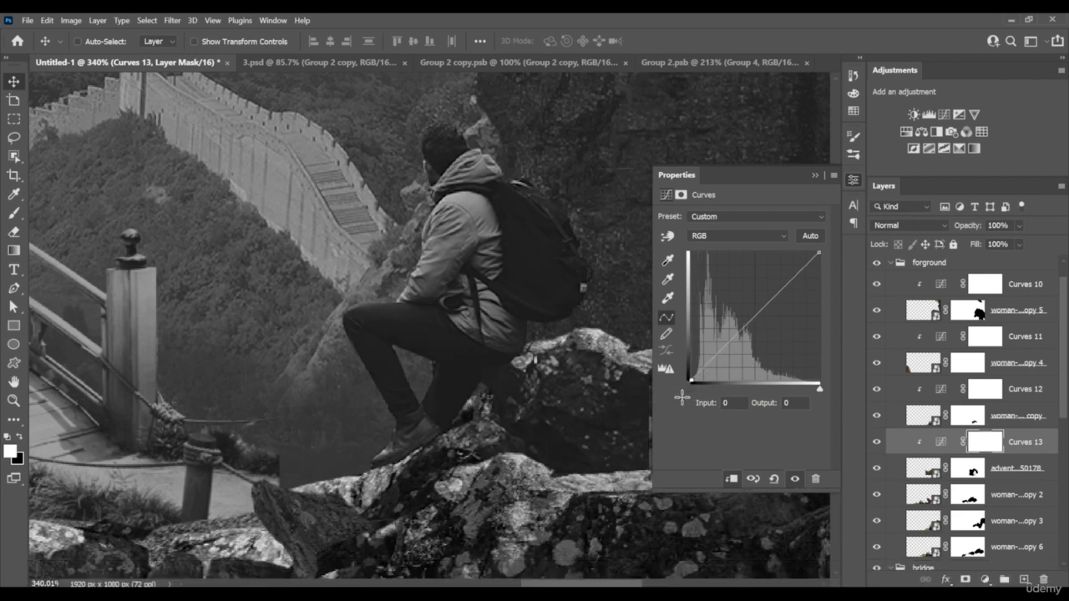
drag(689, 395, 694, 396)
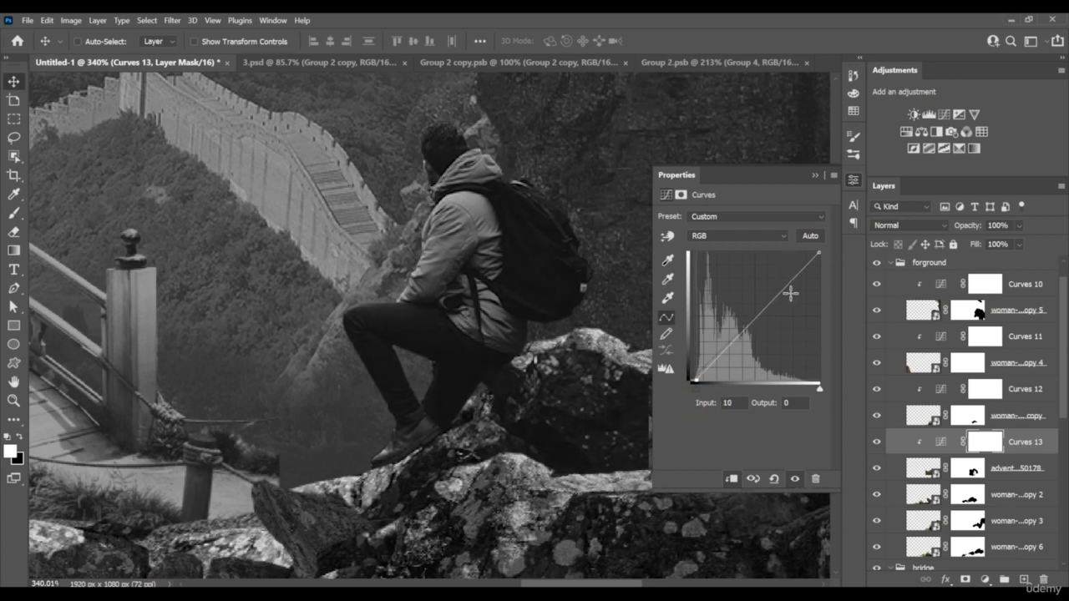
drag(779, 295, 773, 293)
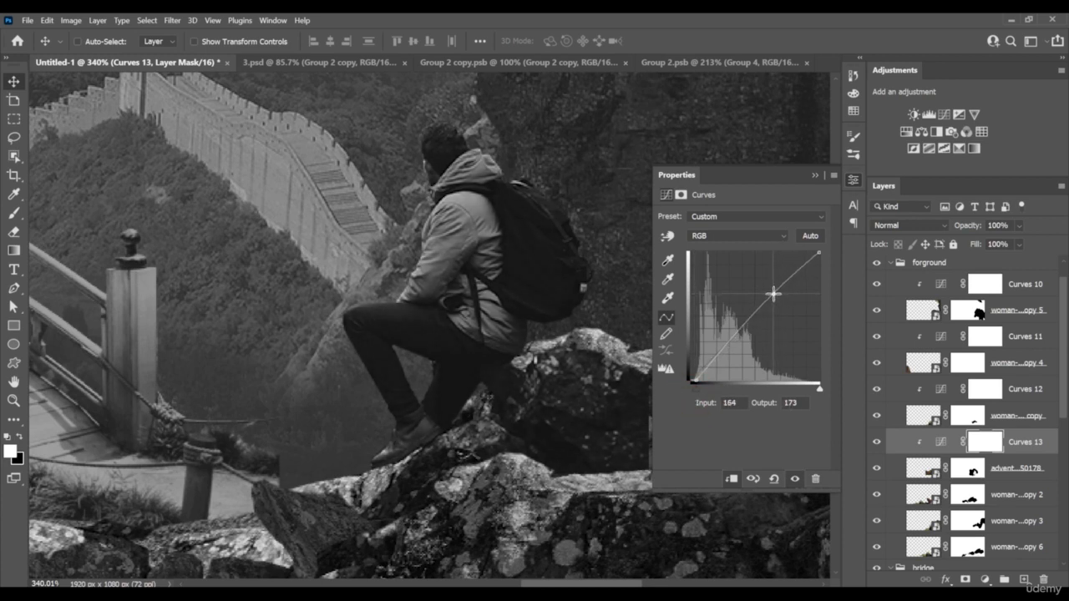
drag(723, 347, 723, 344)
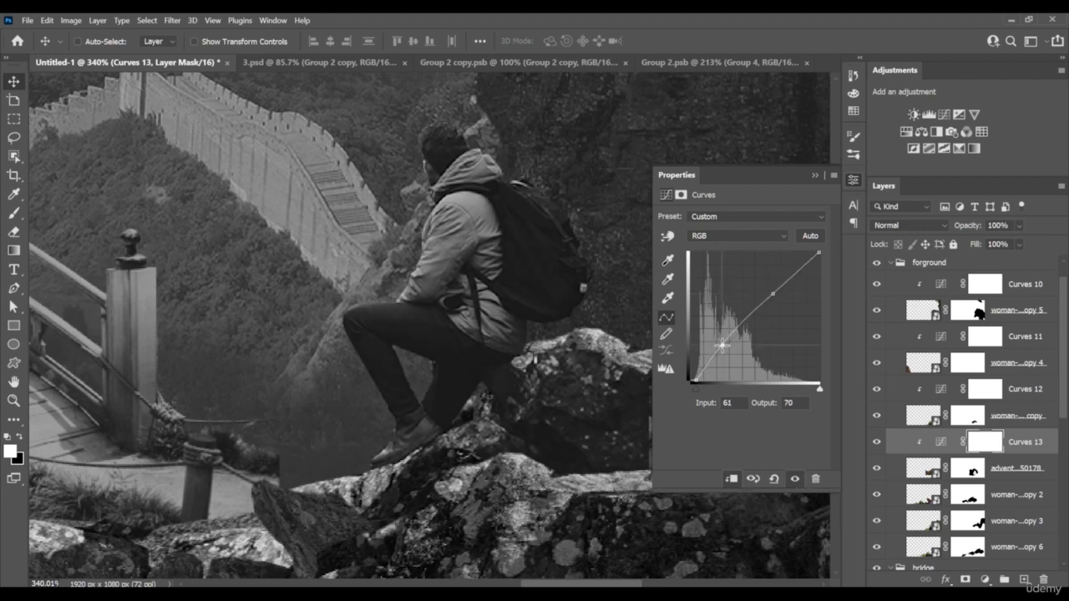
drag(774, 293, 769, 289)
Examine the hiker within the composite and toggle the adventure-1850178 and woman-4172859 copy 2 layers to identify what each one covers
scroll(388, 368, down, 6)
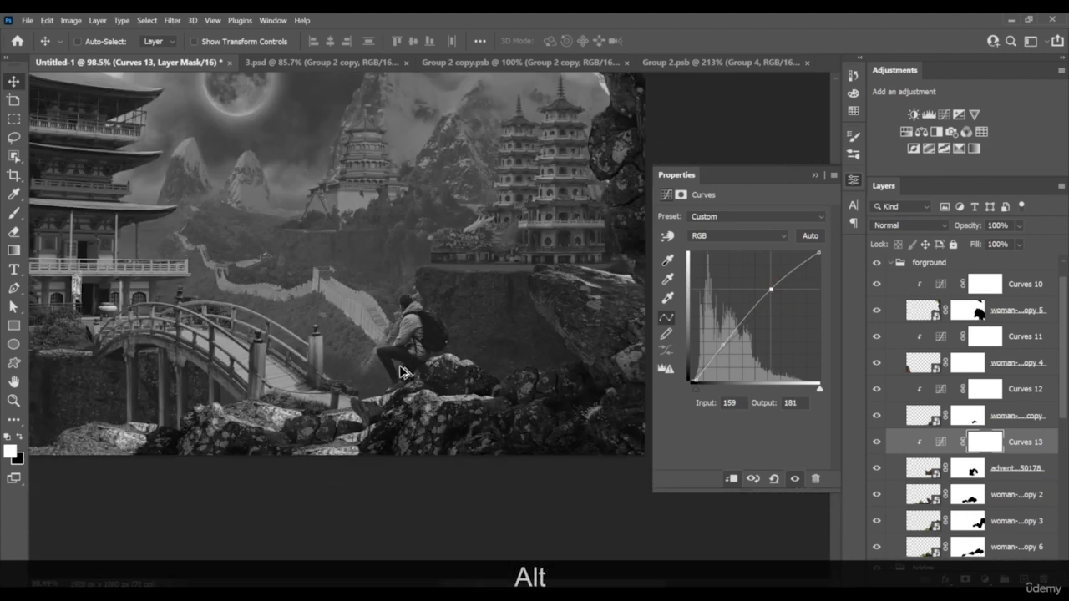
scroll(411, 401, down, 3)
scroll(440, 405, up, 5)
click(877, 472)
click(877, 472)
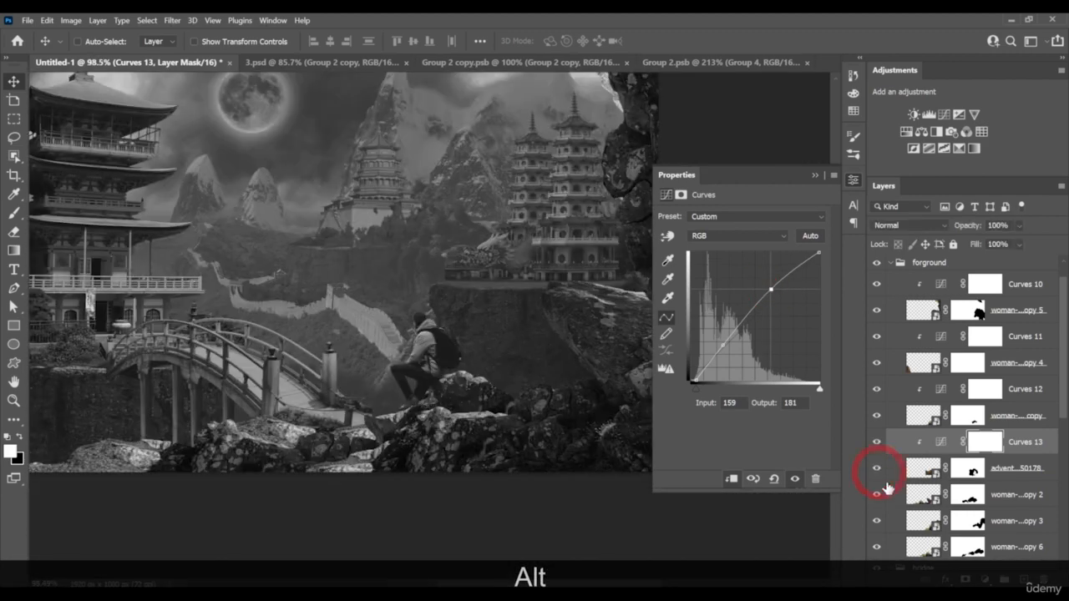
click(875, 498)
click(875, 498)
scroll(970, 499, down, 1)
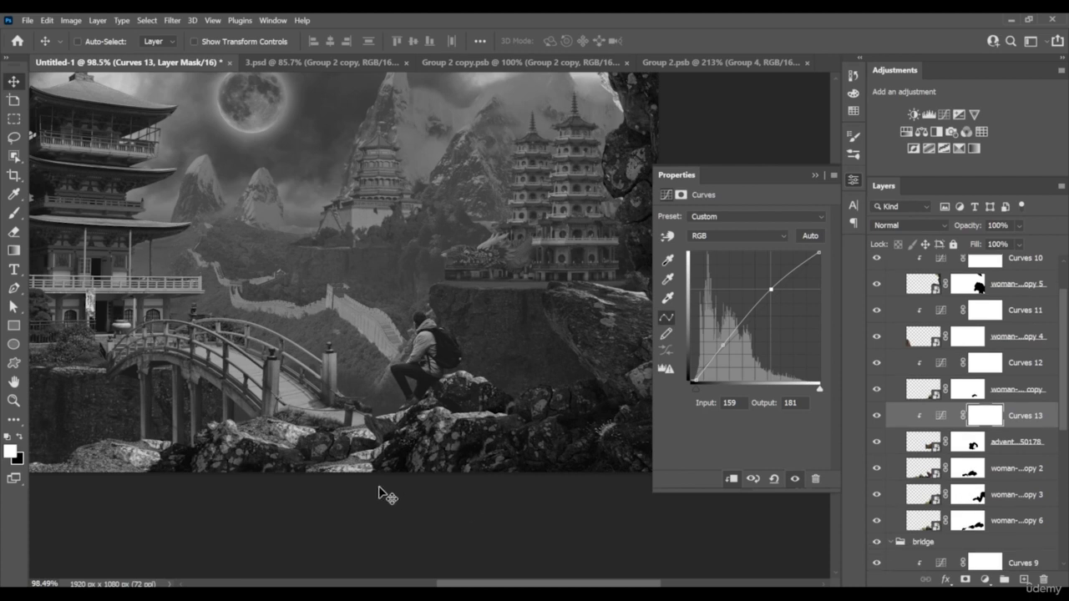
drag(423, 420, 532, 407)
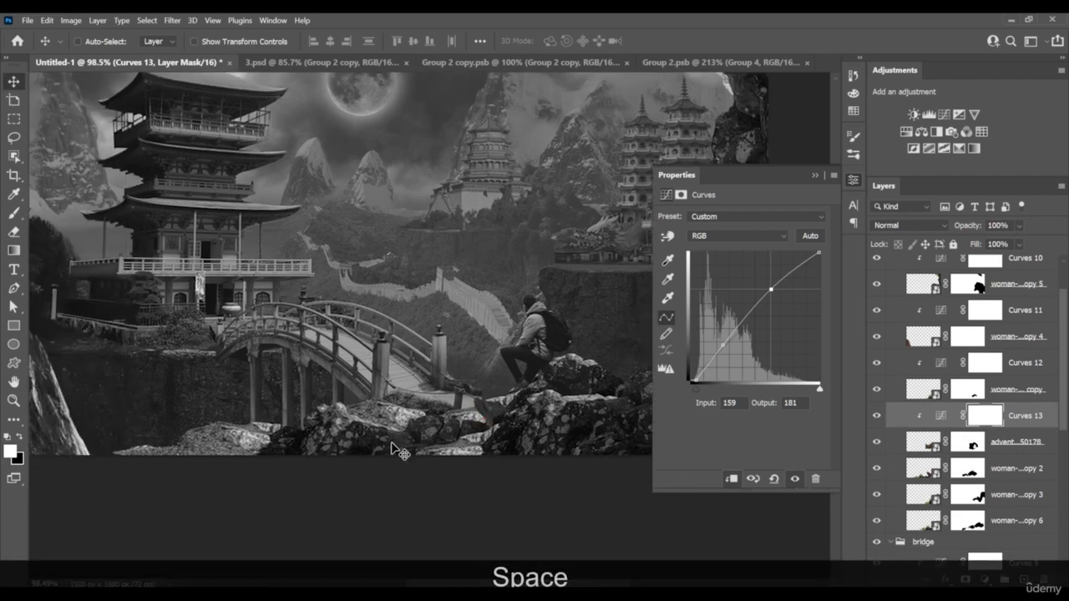
click(874, 445)
click(873, 445)
Hide woman-4172859 copy 3 and add a Curves adjustment clipped to woman-4172859 copy 2, with the white point at input 255, output 161
click(876, 495)
click(877, 470)
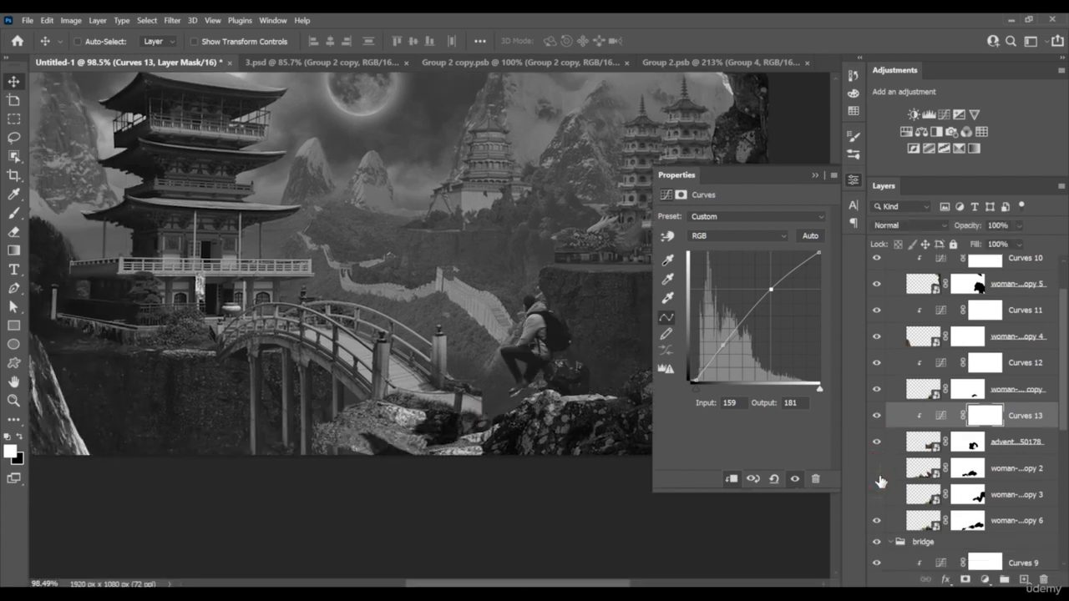
click(875, 469)
click(875, 469)
click(875, 469)
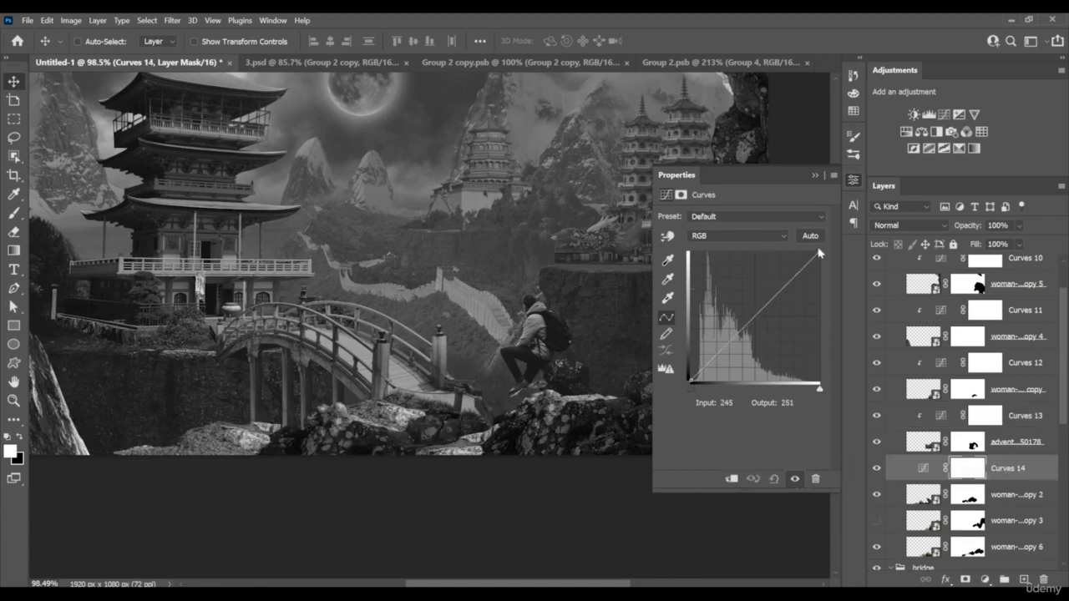
drag(818, 253, 819, 299)
key(ctrl+alt+g)
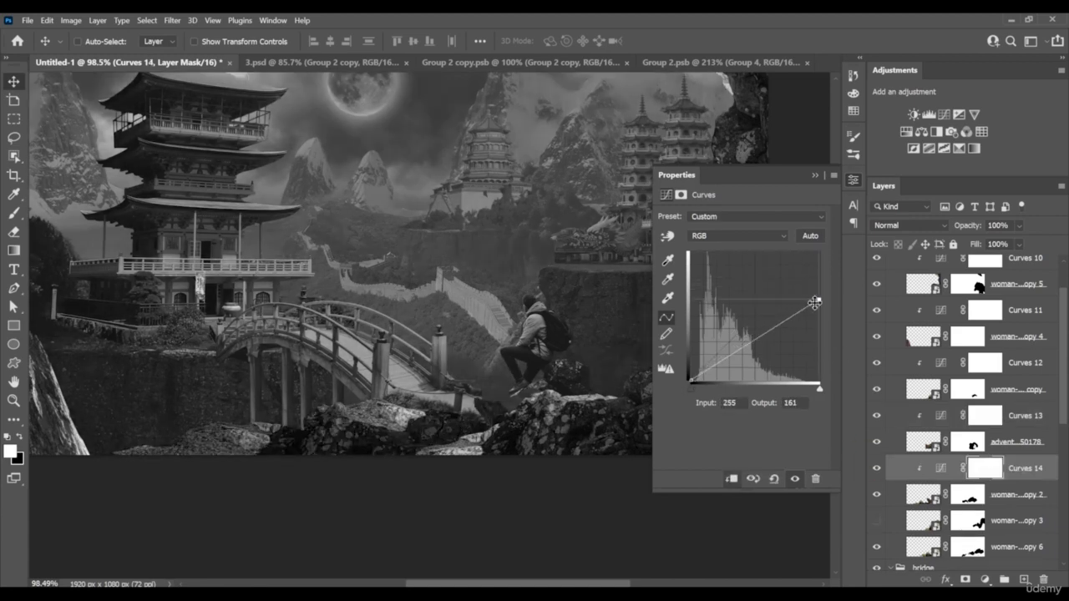
Delete the hidden woman-4172859 copy 3 layer and add a Curves adjustment with a lowered white point clipped to woman-4172859 copy 6
click(1007, 520)
key(Delete)
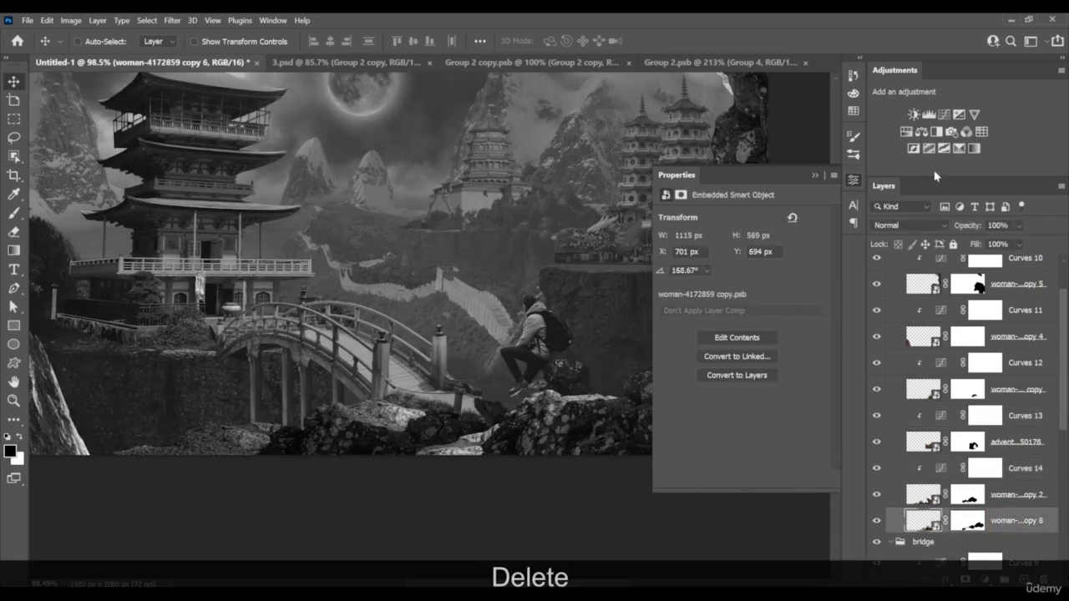
click(944, 114)
drag(818, 253, 838, 300)
click(732, 480)
key(alt+space)
click(815, 176)
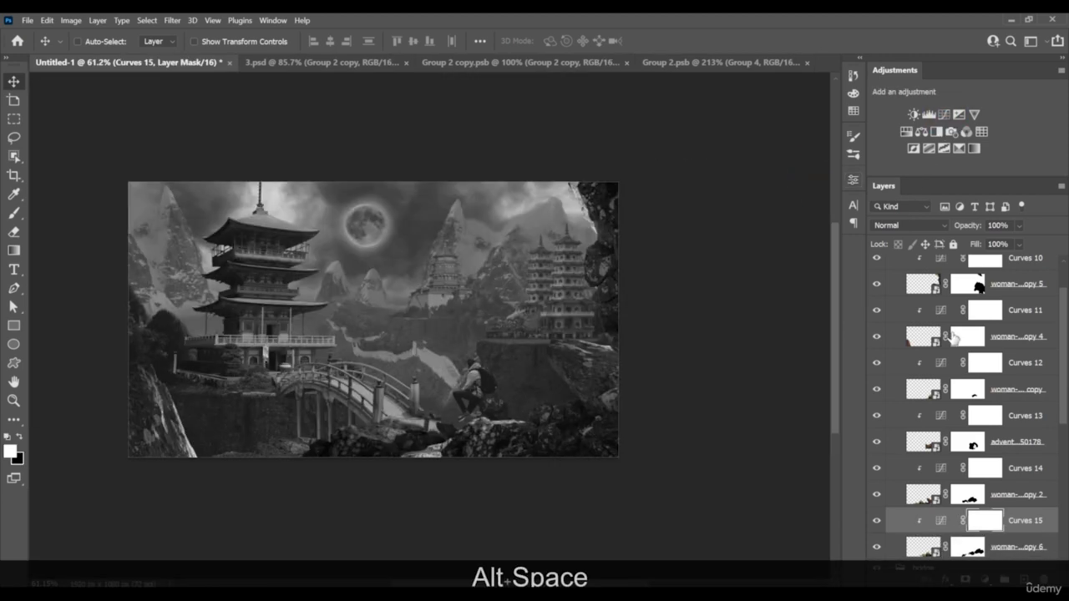
Collapse the forground group and compare the whole composite with the Black & White 1 check layer off and on
scroll(953, 337, up, 2)
click(889, 288)
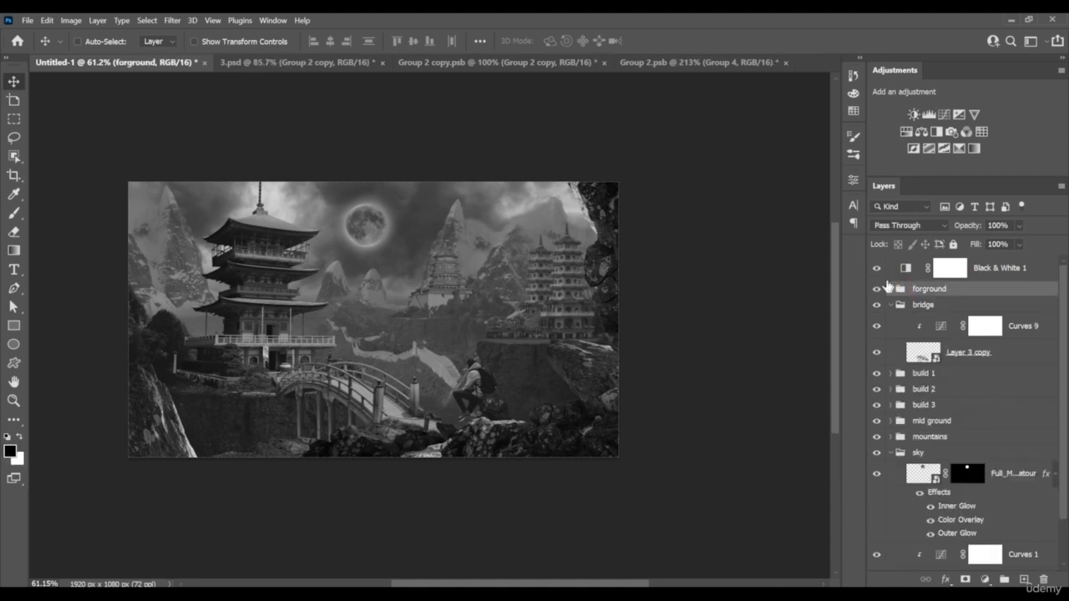
click(876, 272)
scroll(330, 424, down, 2)
scroll(331, 417, up, 3)
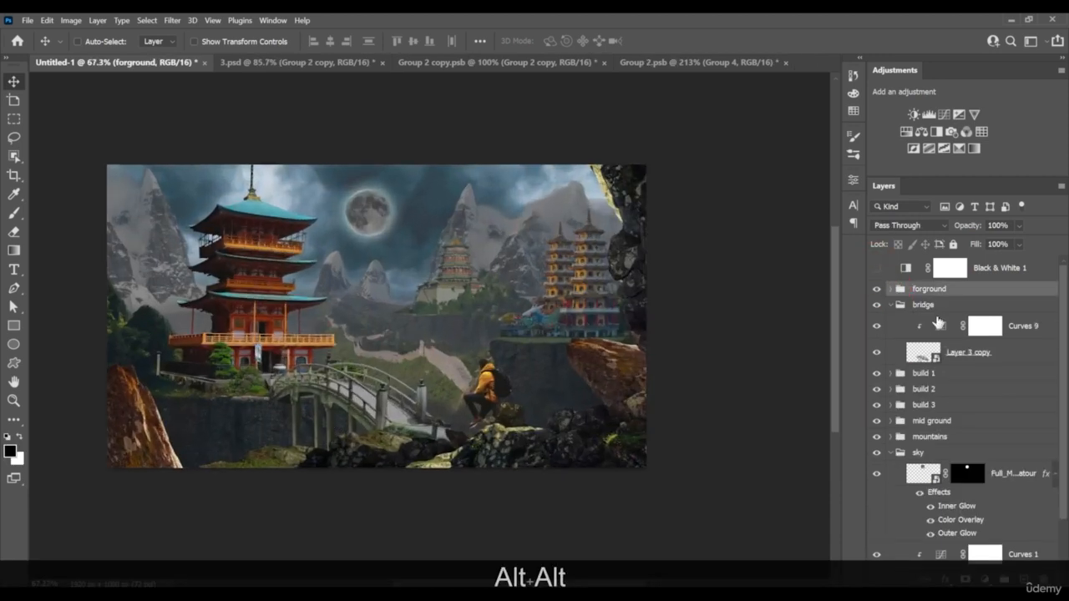
click(874, 271)
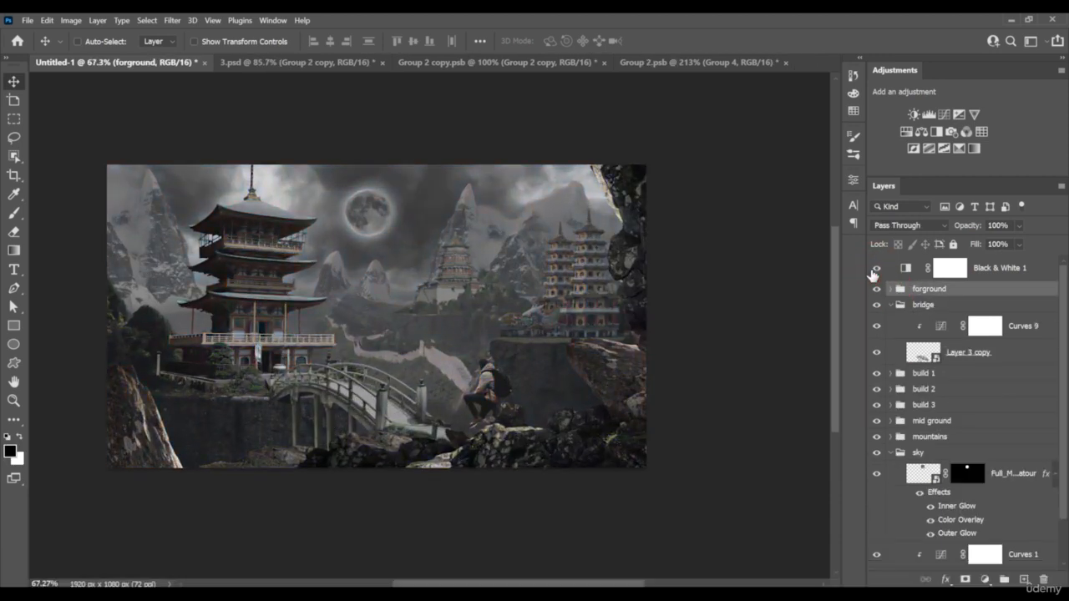